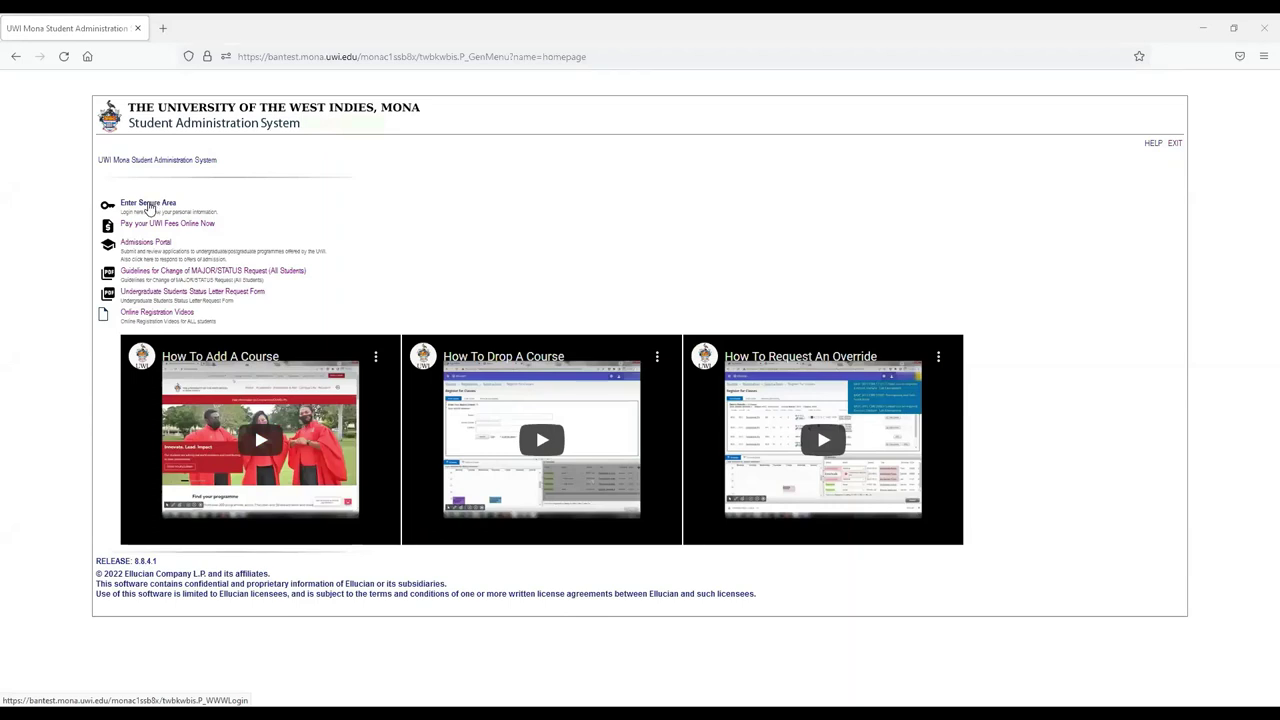
Step: Sign in to the secure area with the student's ID number and account password, and decline saving the login
click(149, 204)
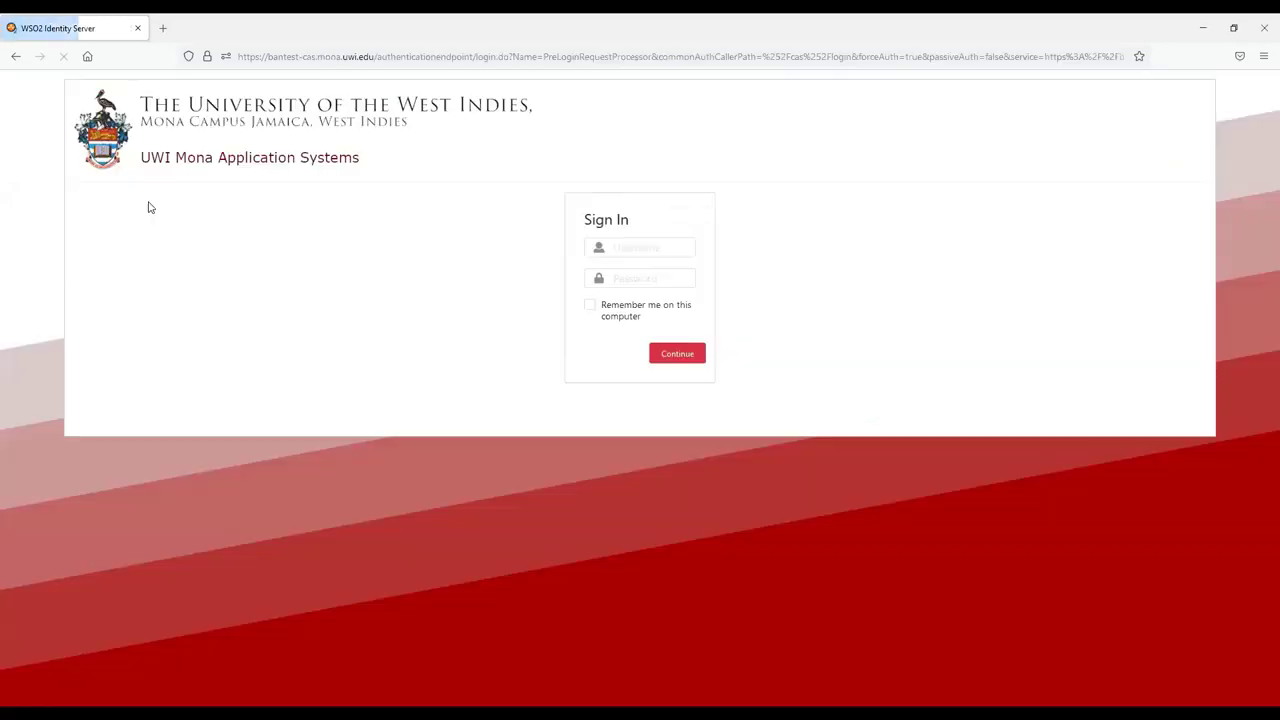
click(633, 251)
click(634, 265)
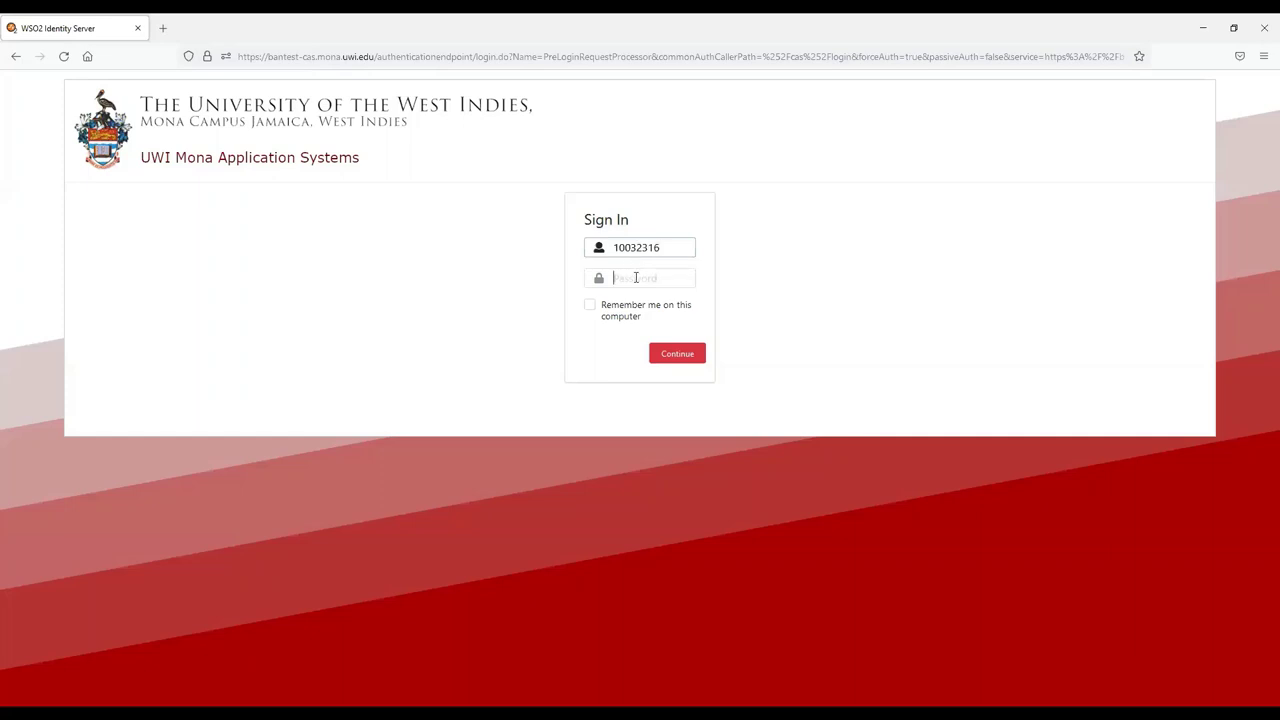
text(***)
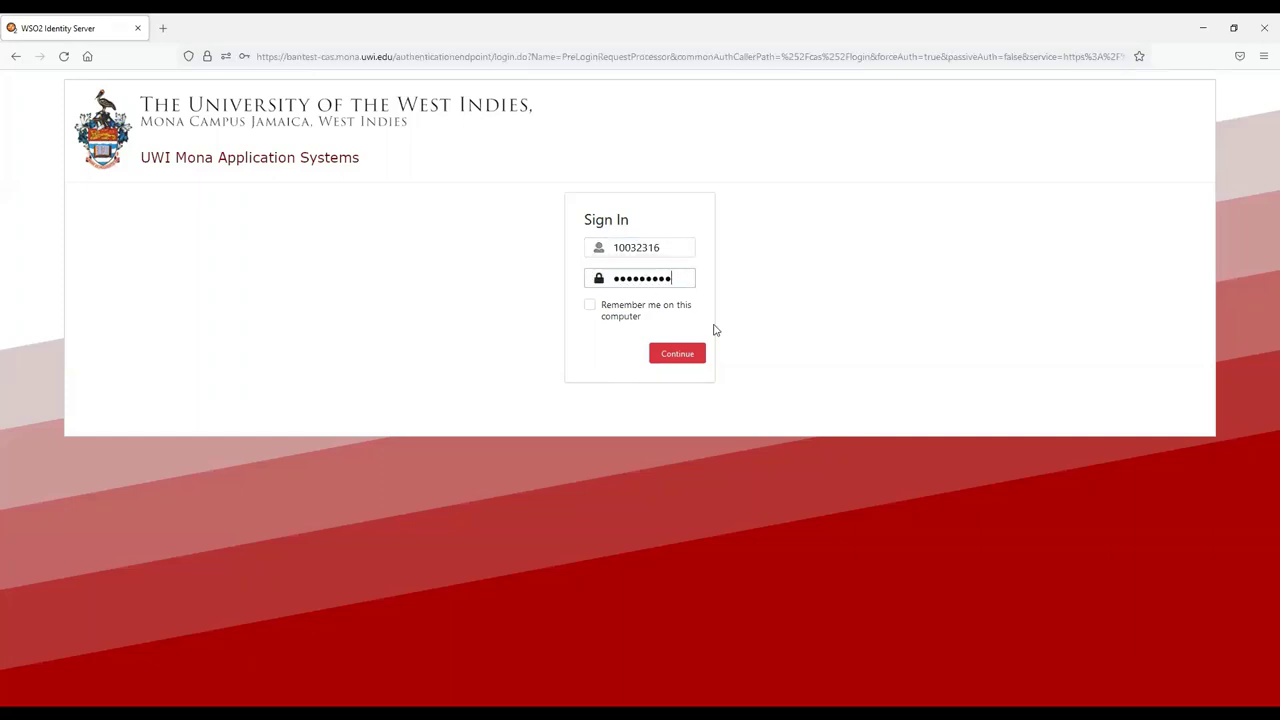
click(674, 362)
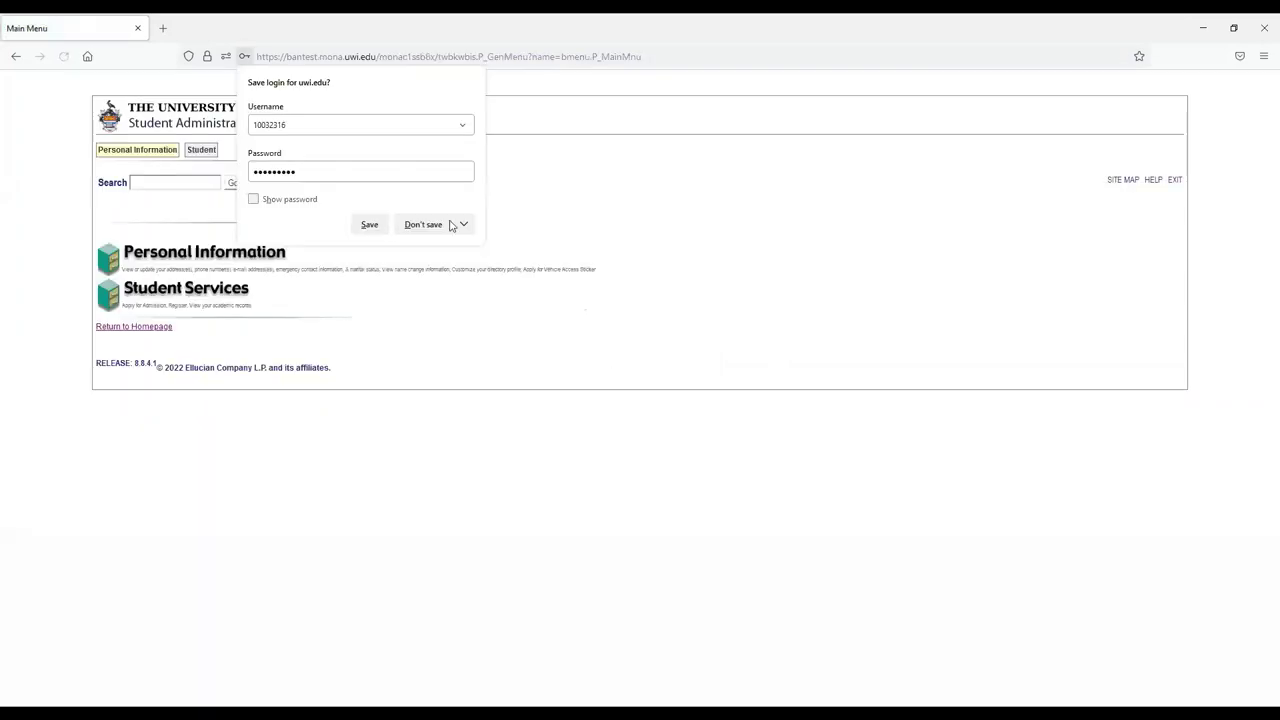
click(417, 230)
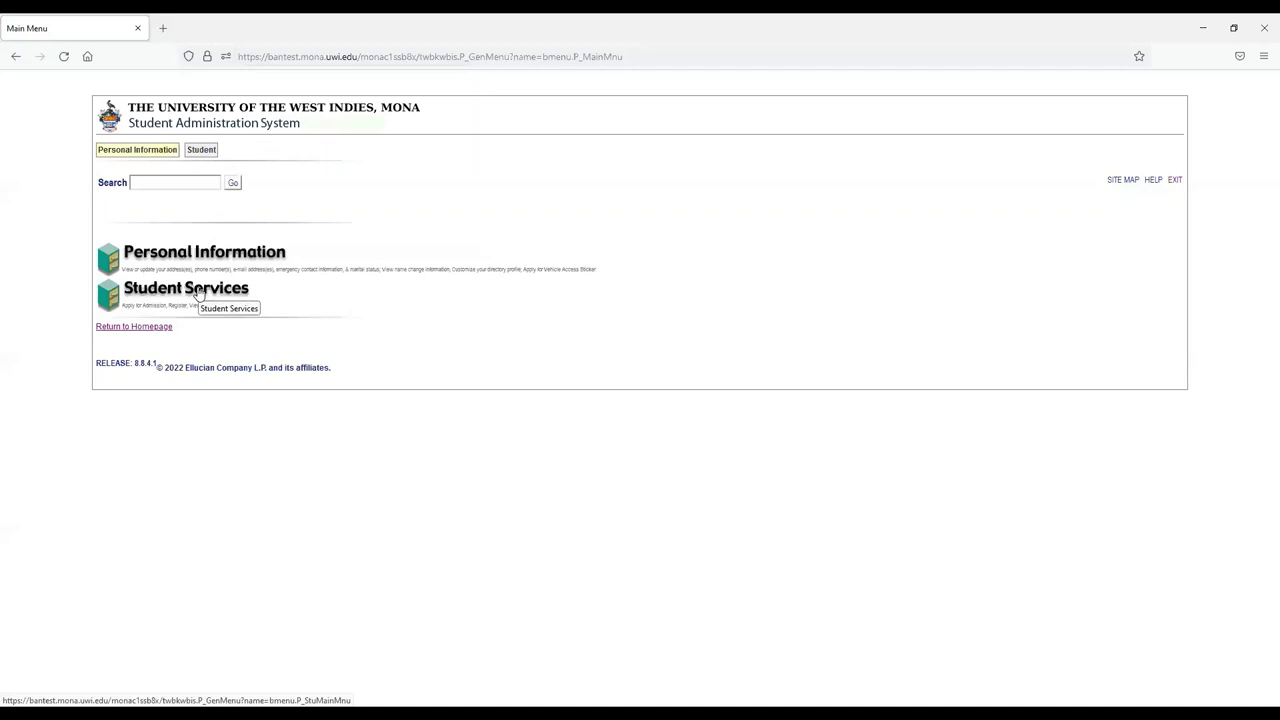
Step: Open Student Services and enlarge the page display to 120%
click(198, 292)
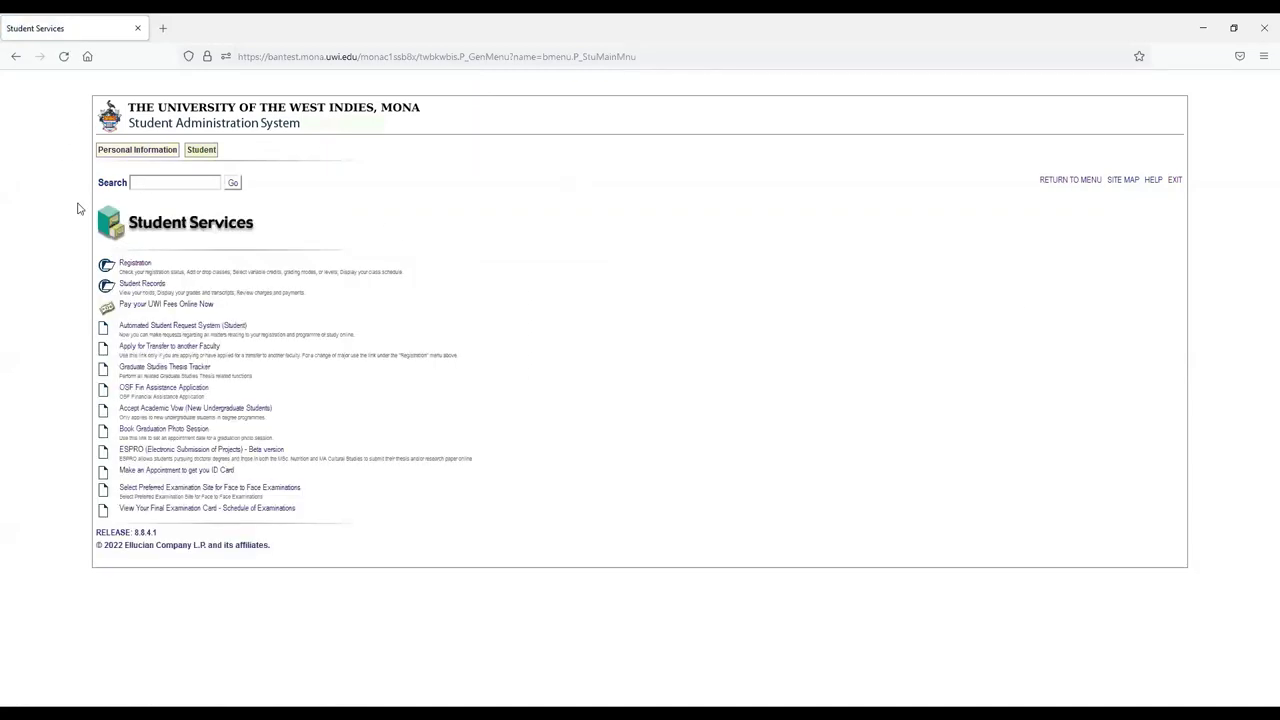
click(1264, 56)
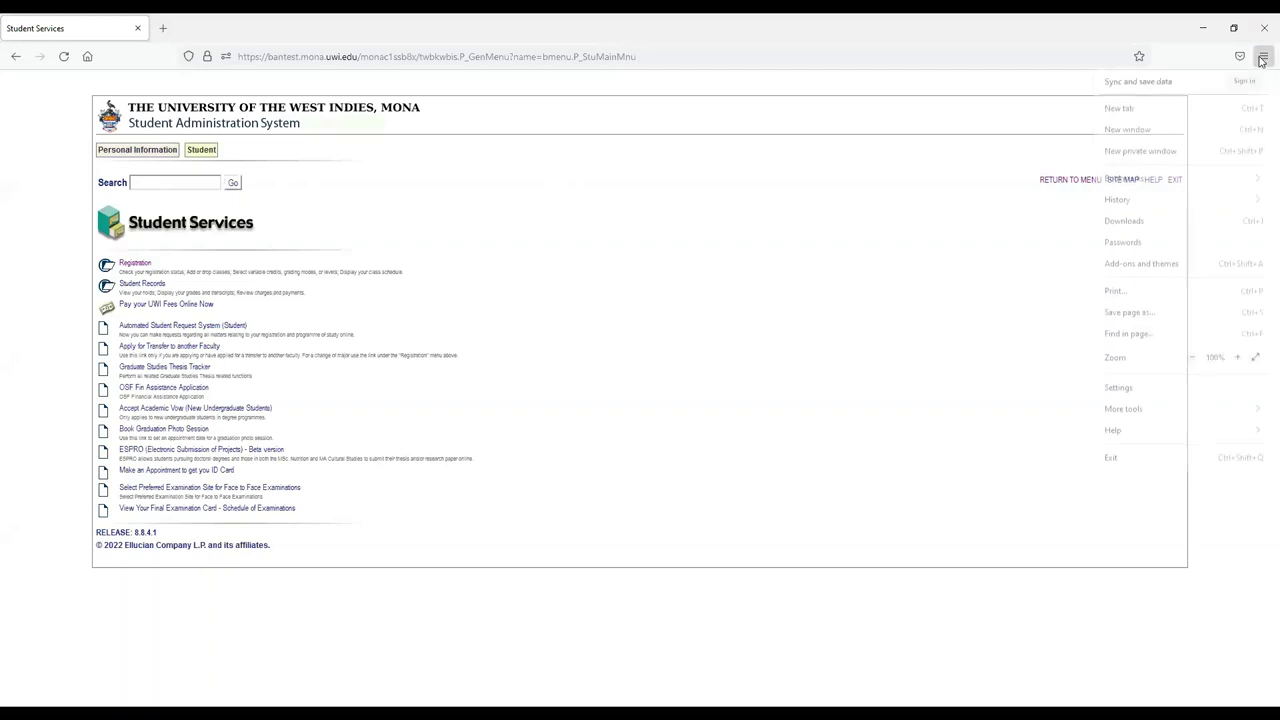
click(1237, 358)
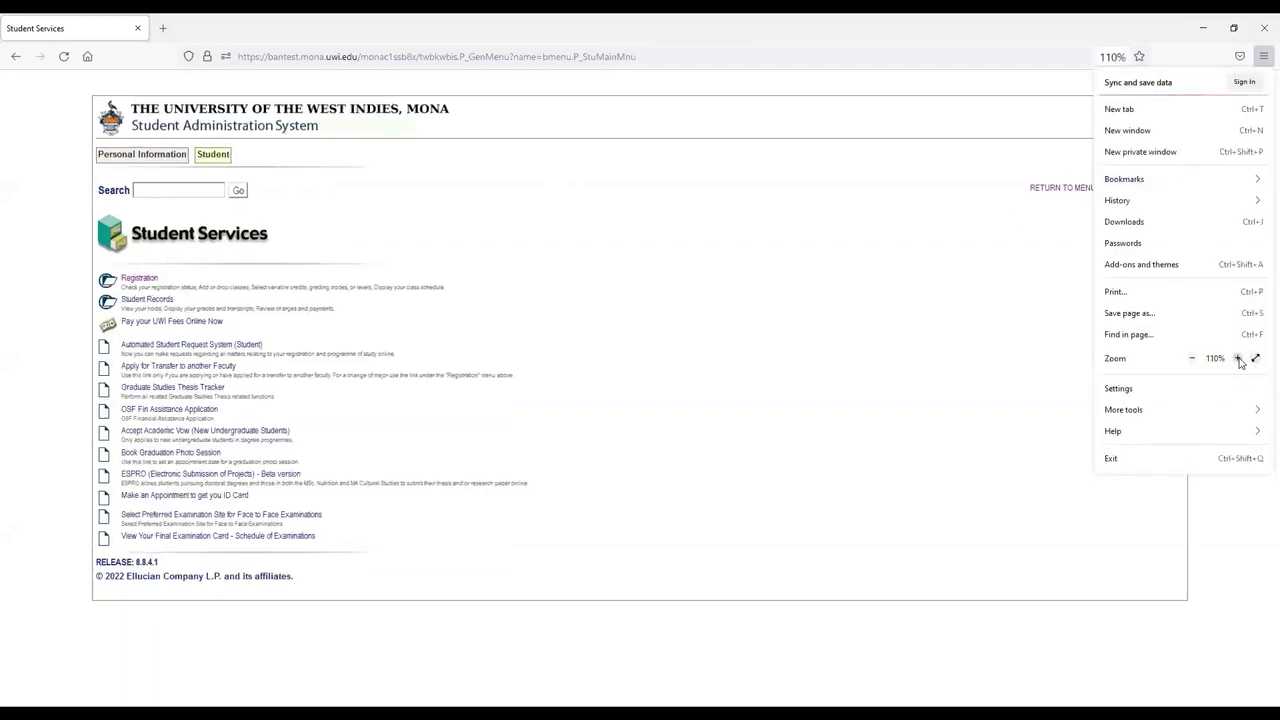
click(1237, 358)
click(650, 328)
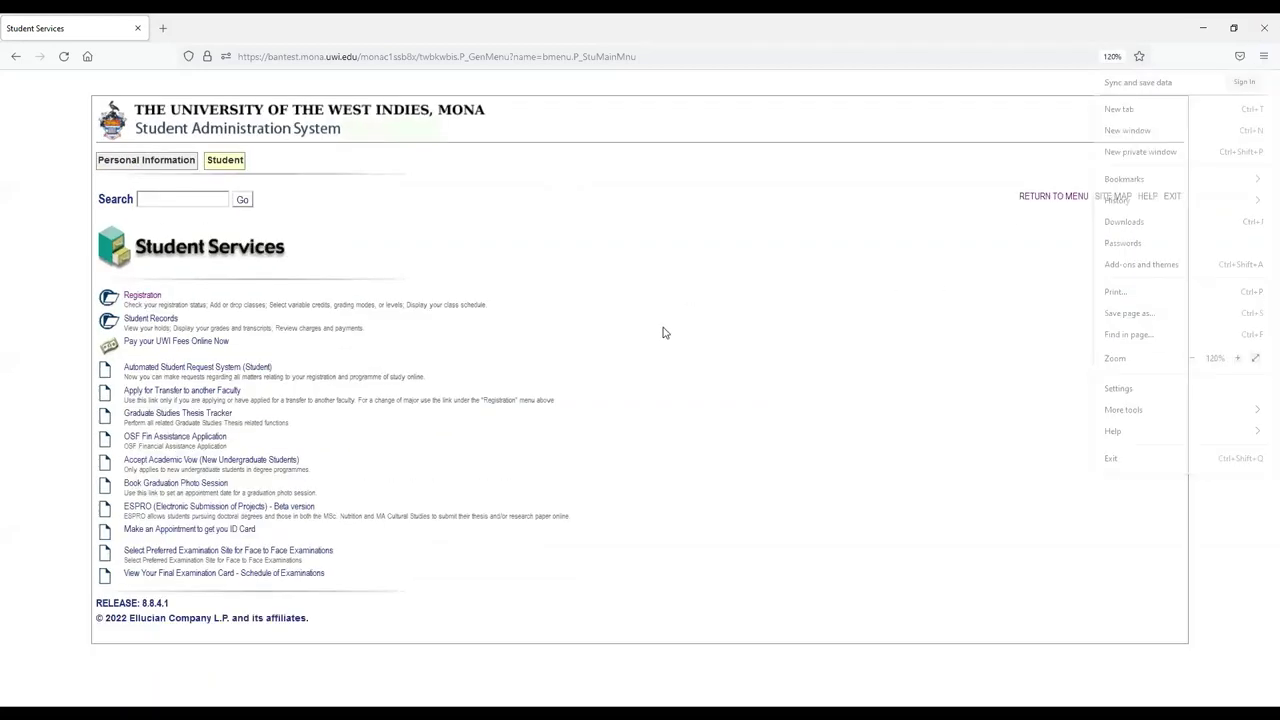
Step: Go to the student Registration page and launch Banner 9 Registration - Add/Drop Courses
click(145, 291)
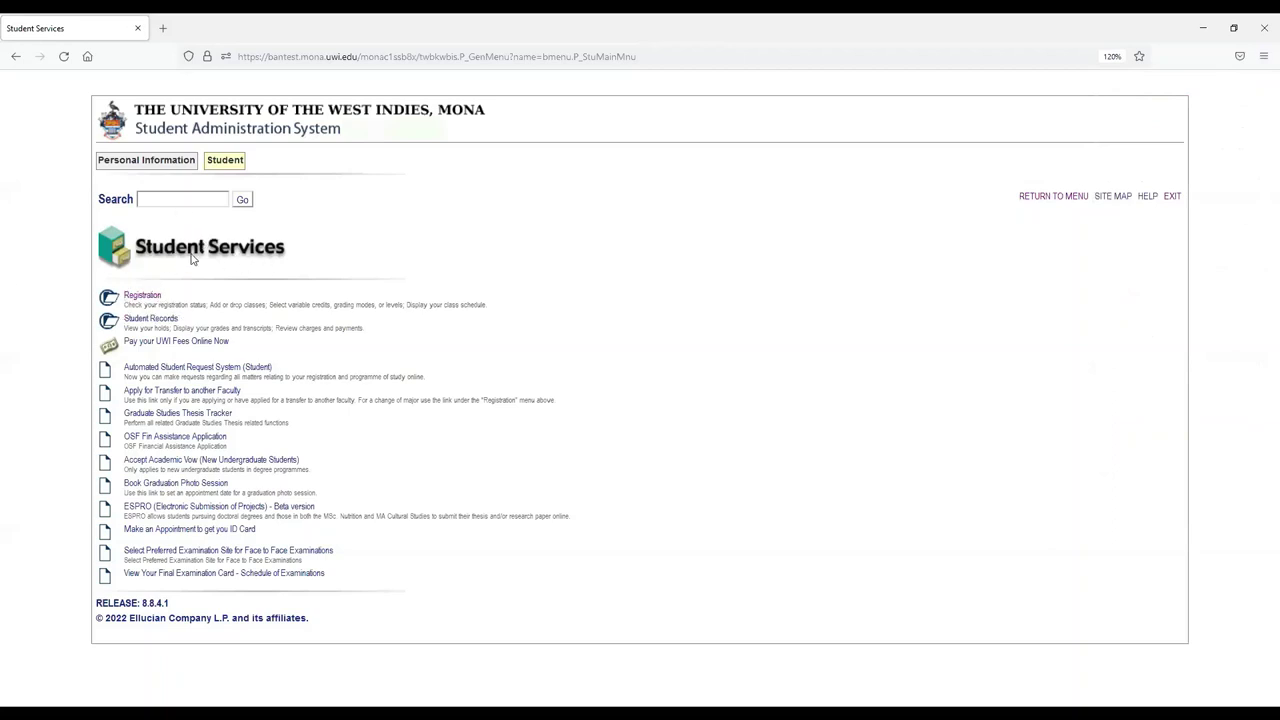
click(145, 298)
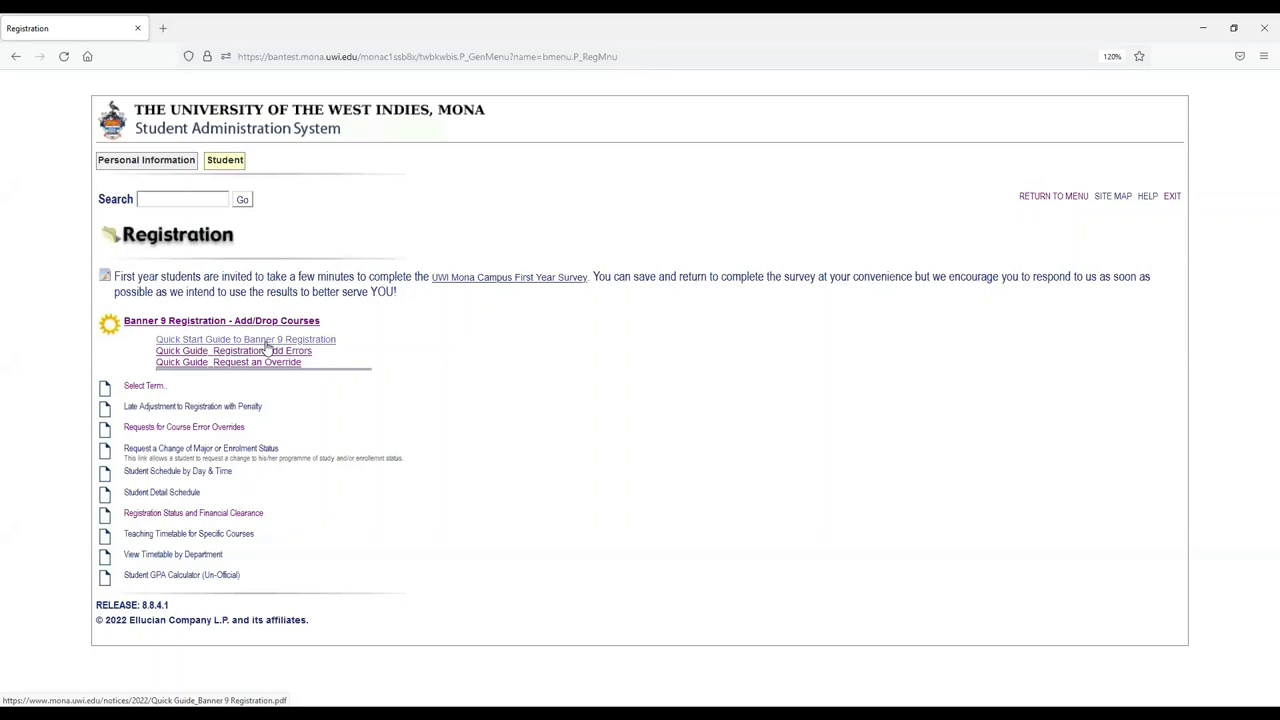
click(209, 322)
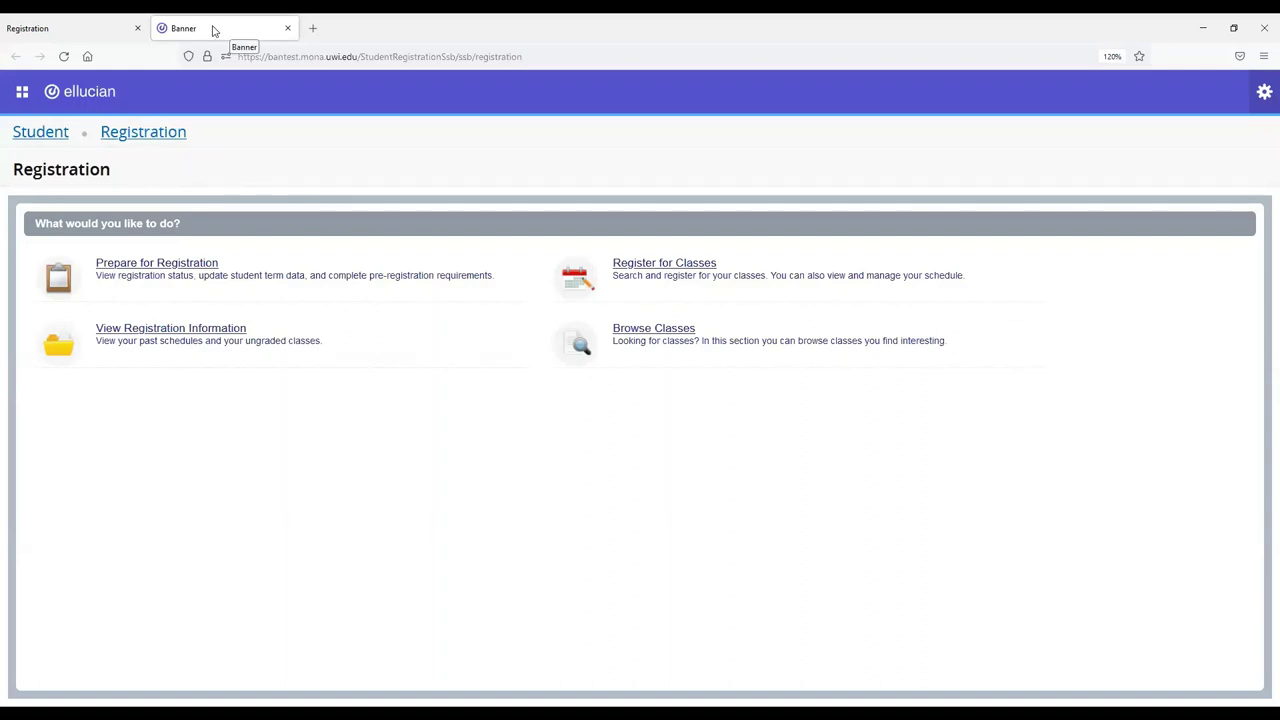
click(95, 28)
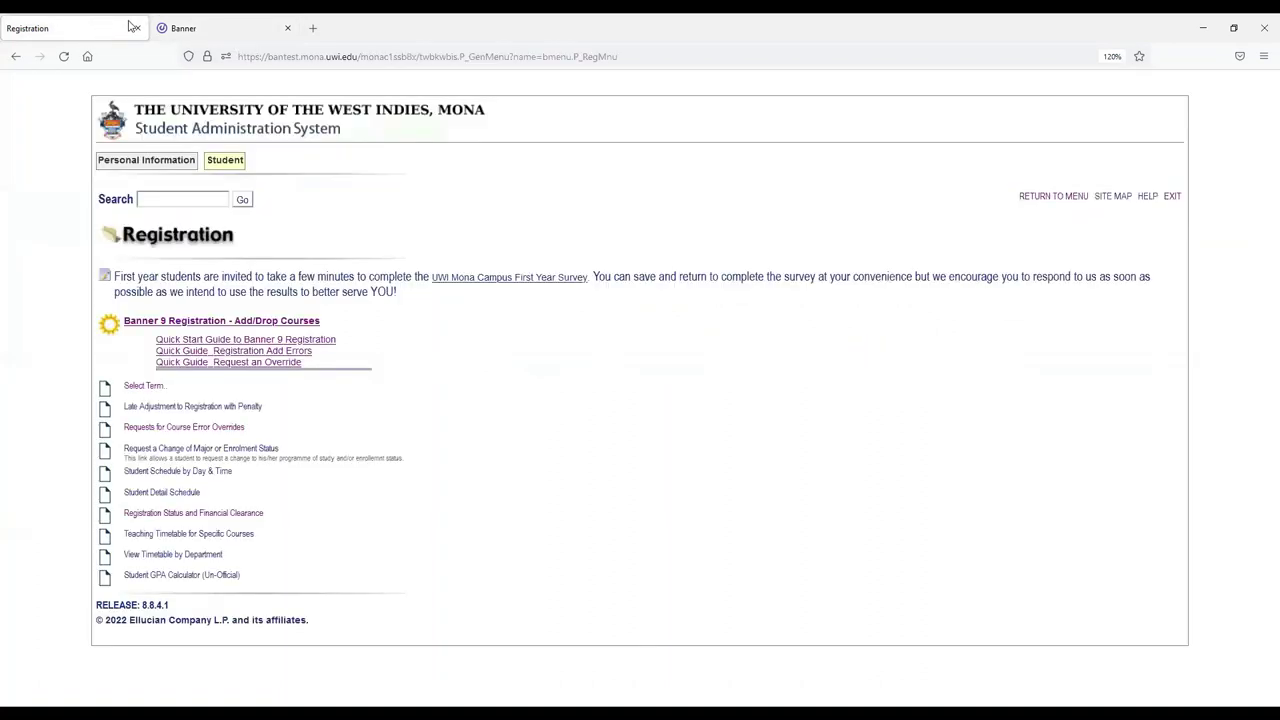
click(212, 28)
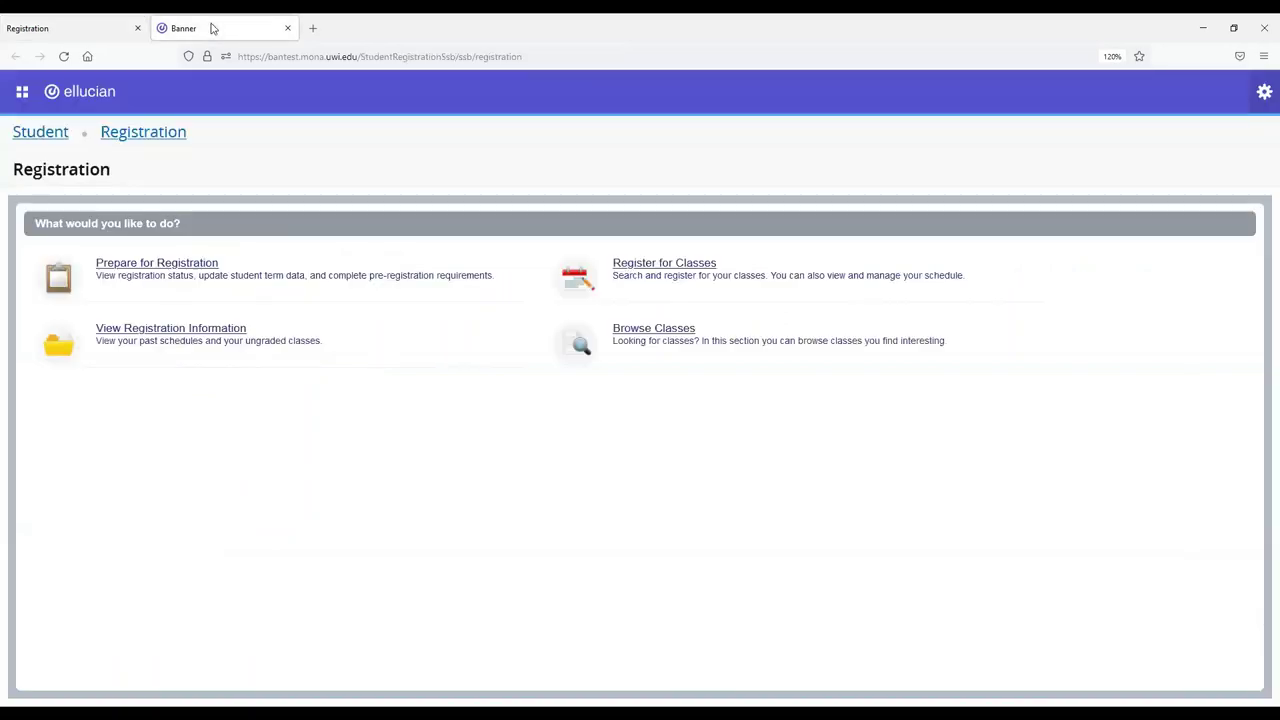
click(106, 30)
click(218, 30)
click(103, 30)
click(208, 30)
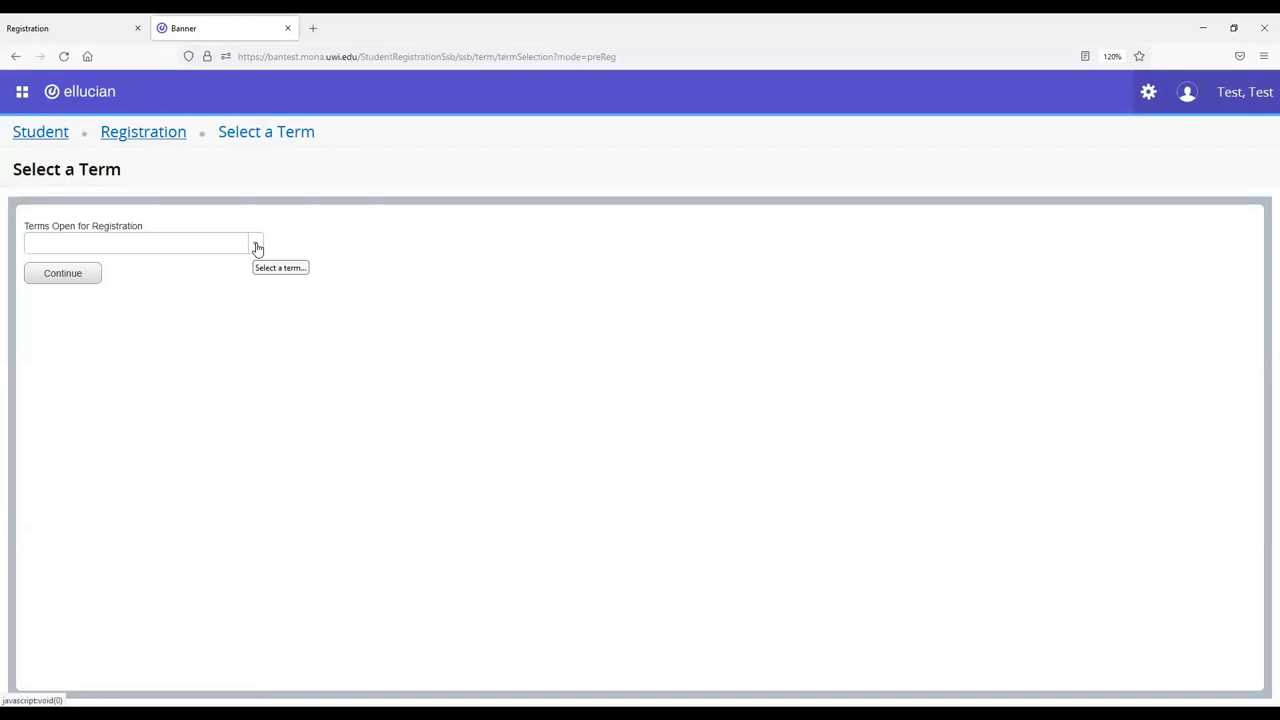
Step: Choose 2022/23 Semester I as the term and continue to its registration preparation page
click(256, 248)
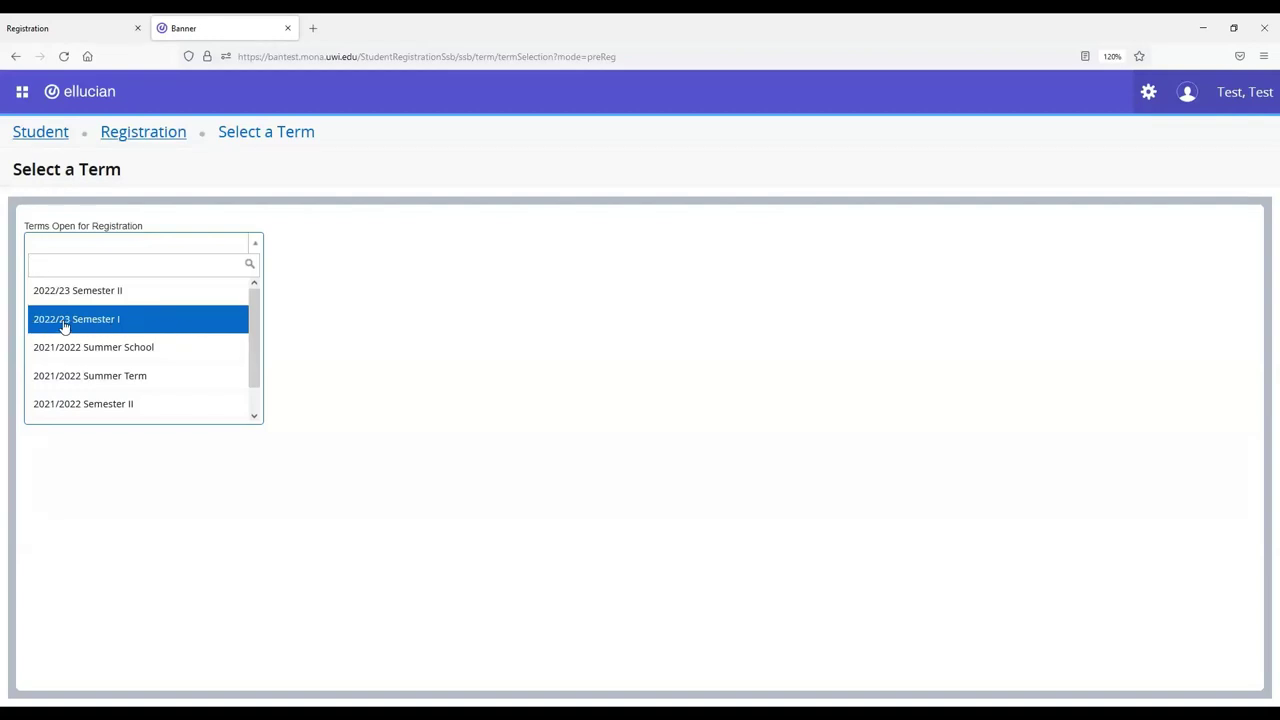
click(133, 322)
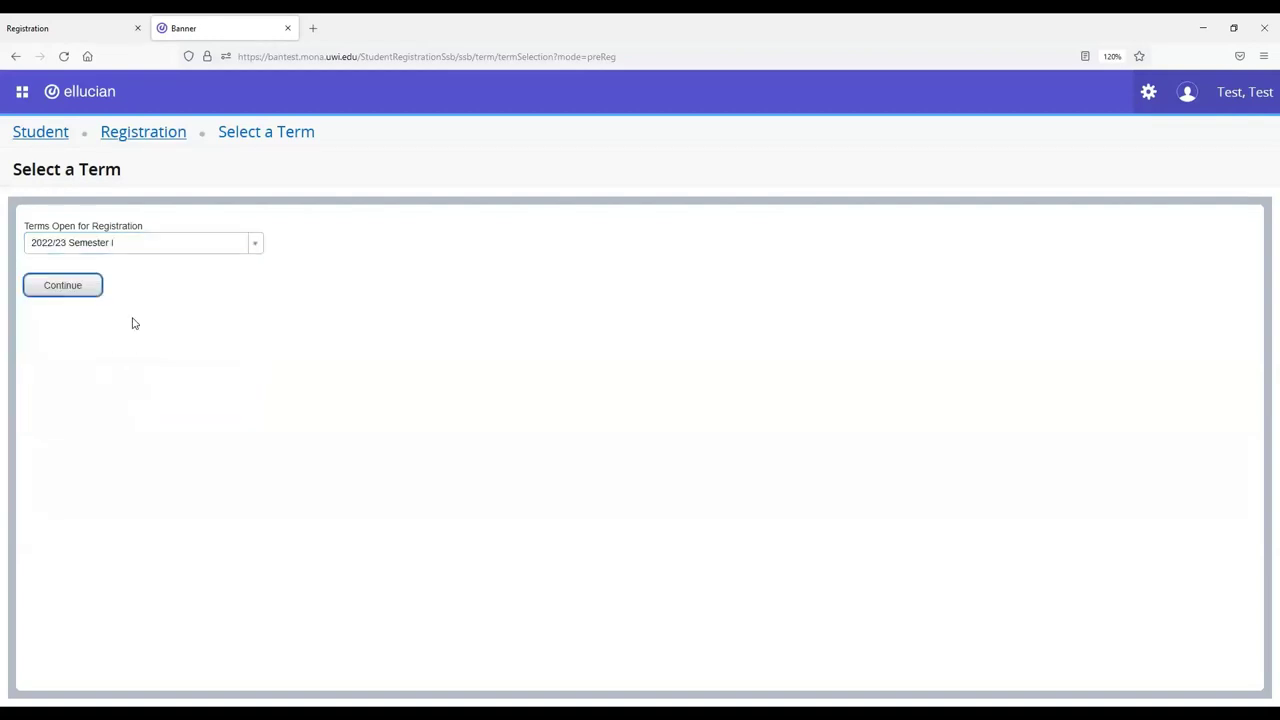
click(61, 288)
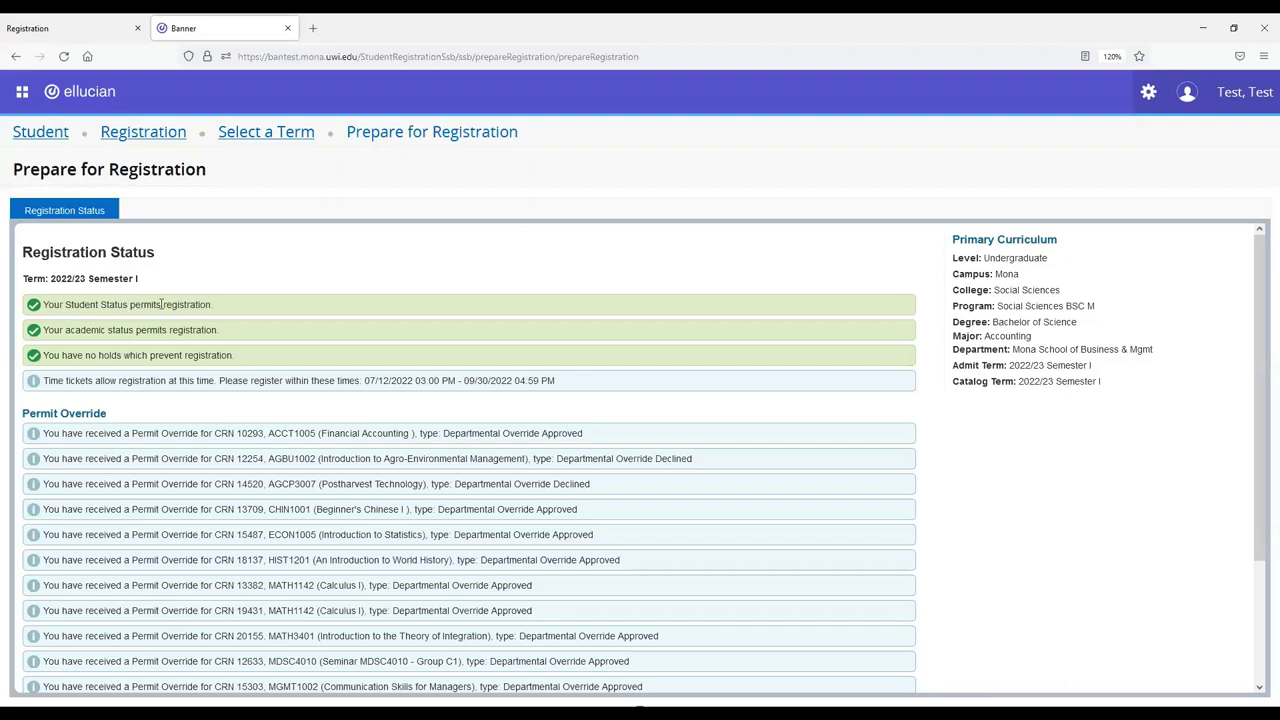
Step: Examine the registration status entries for student status, academic status, holds and the permitted registration time window
drag(129, 304, 231, 310)
drag(141, 332, 231, 337)
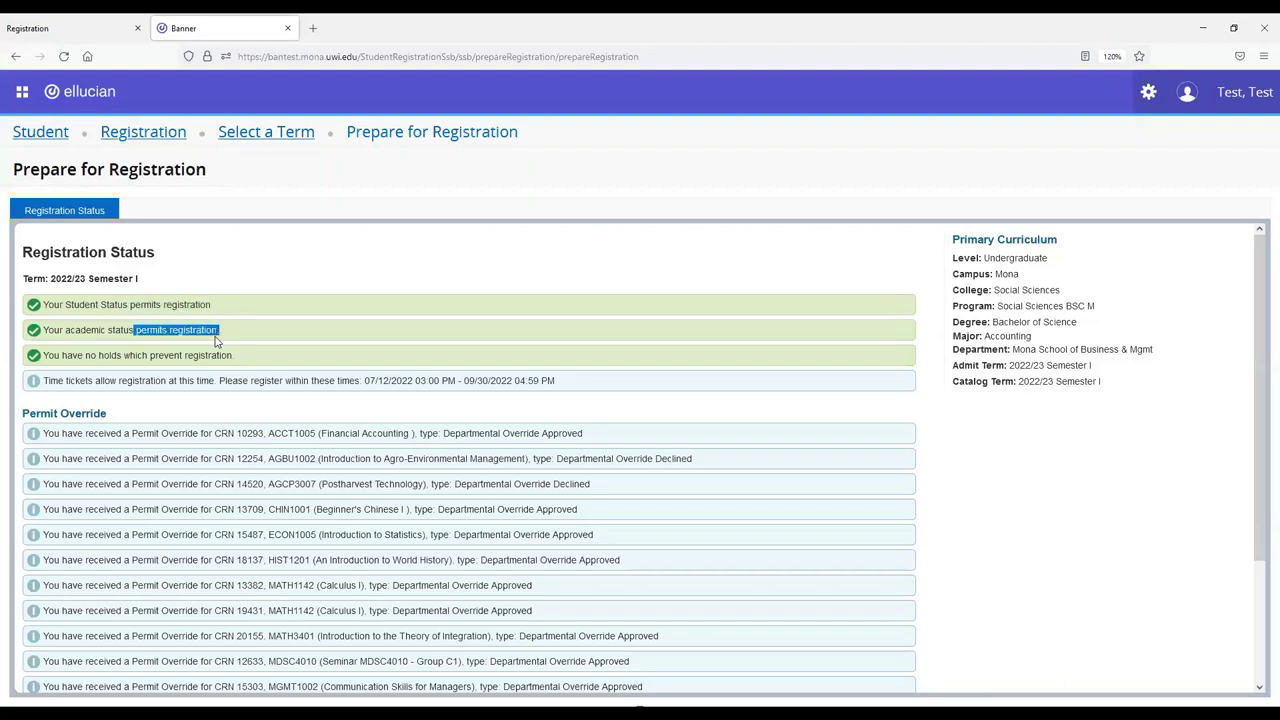
drag(73, 355, 270, 358)
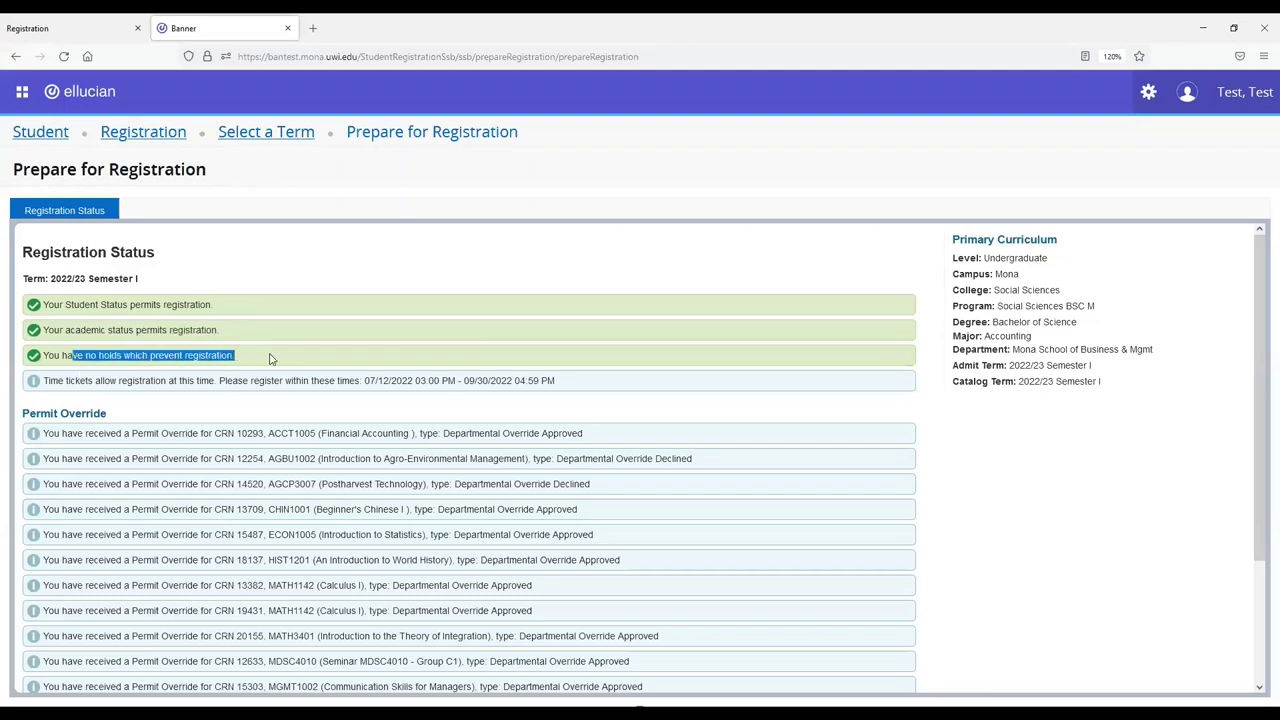
click(269, 358)
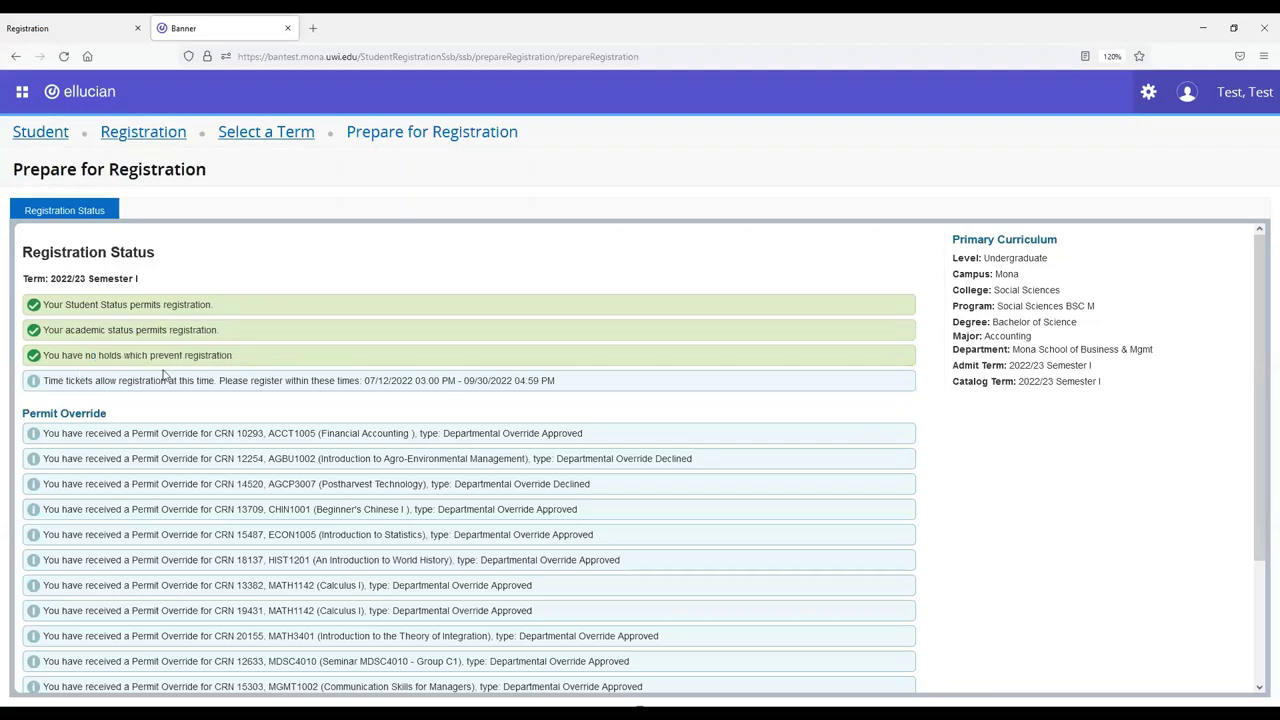
drag(44, 381, 95, 382)
click(256, 381)
drag(253, 381, 569, 387)
click(569, 387)
drag(364, 381, 577, 386)
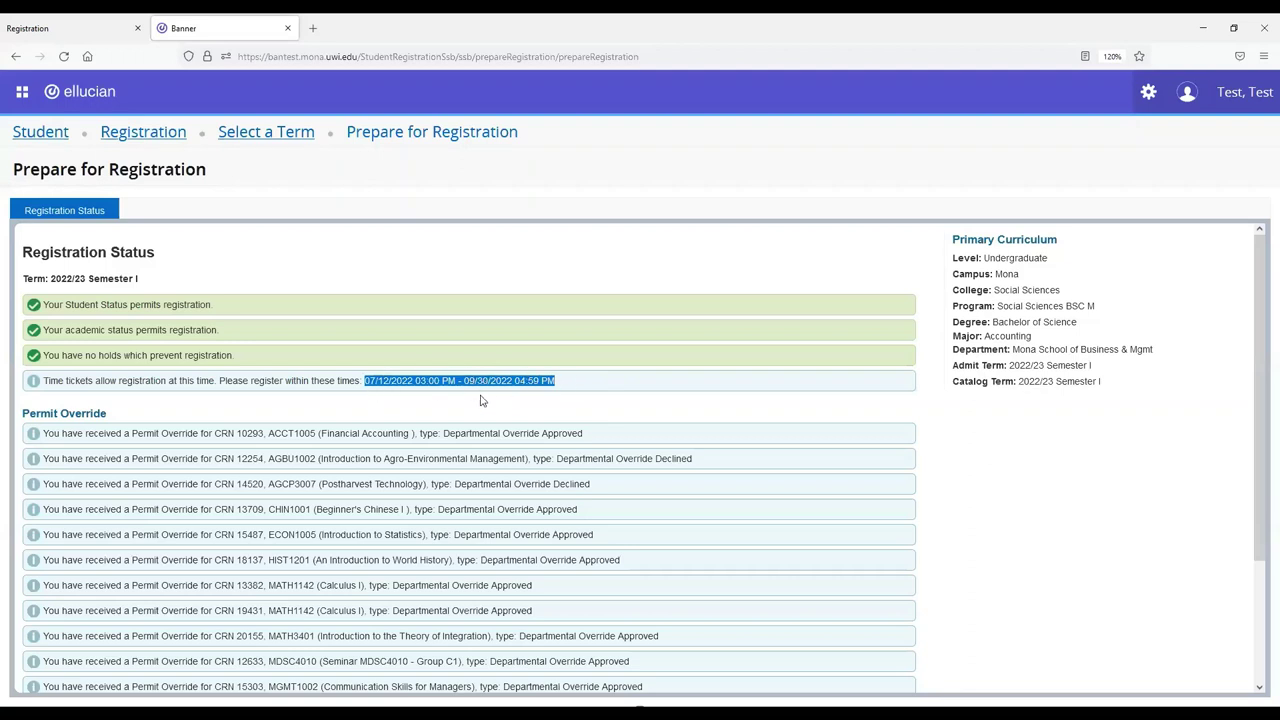
click(406, 386)
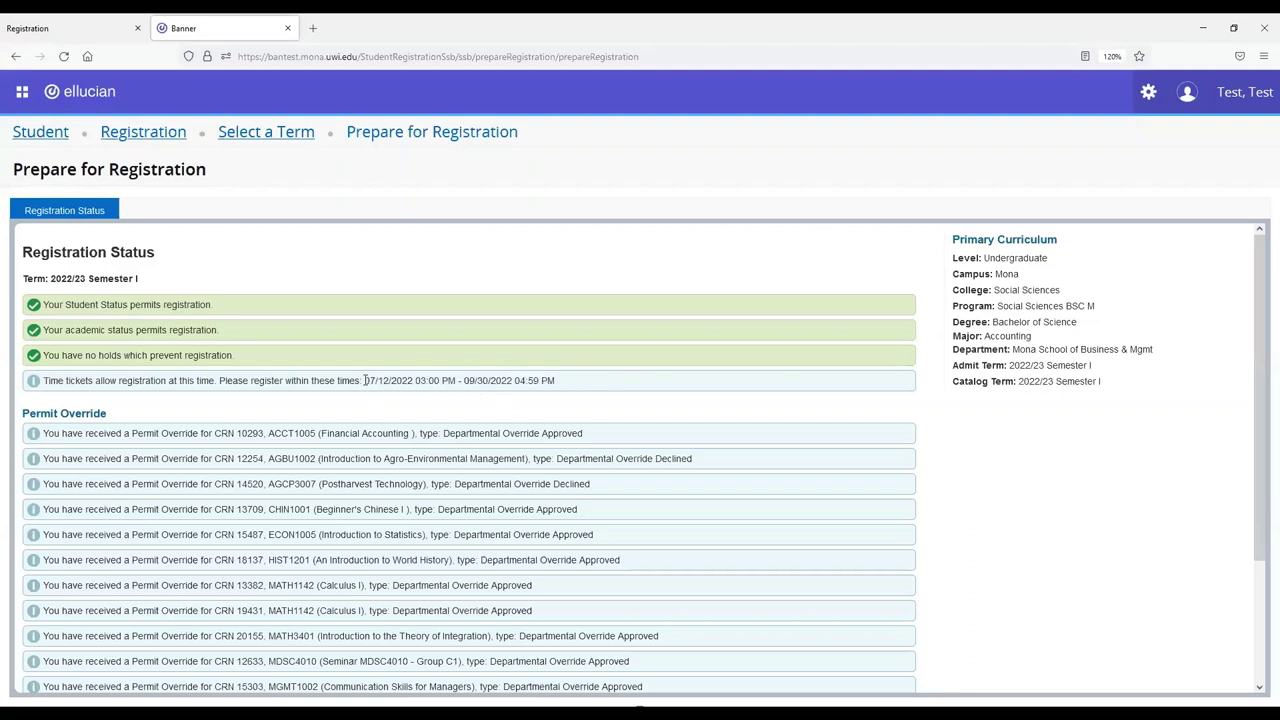
drag(364, 381, 565, 384)
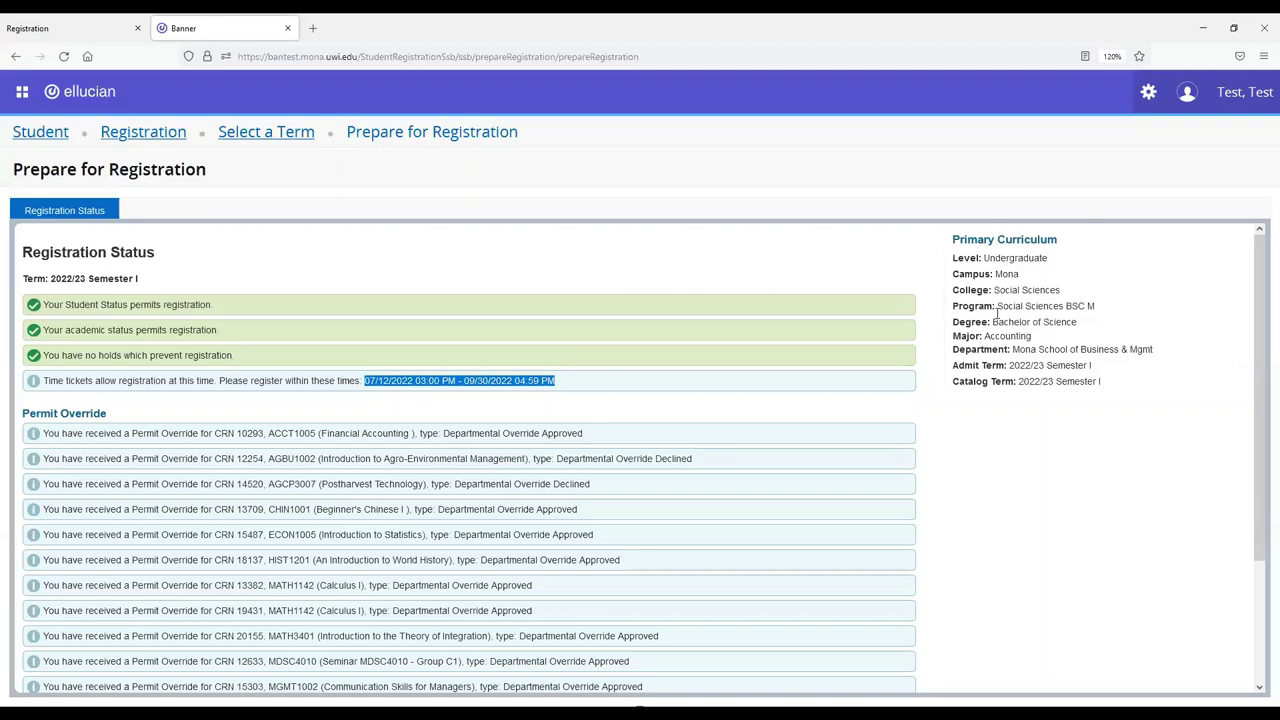
Step: Review the Primary Curriculum details, including the college, program, degree and department
drag(1048, 262, 991, 290)
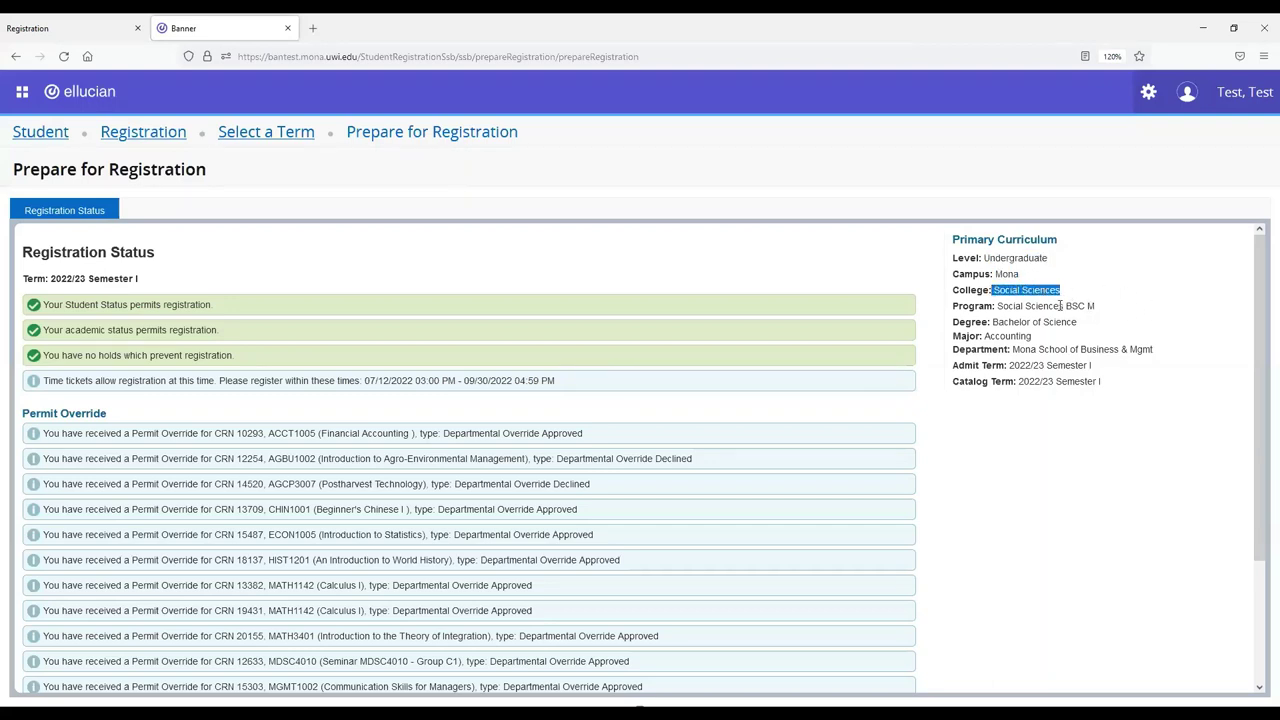
drag(1095, 306, 999, 306)
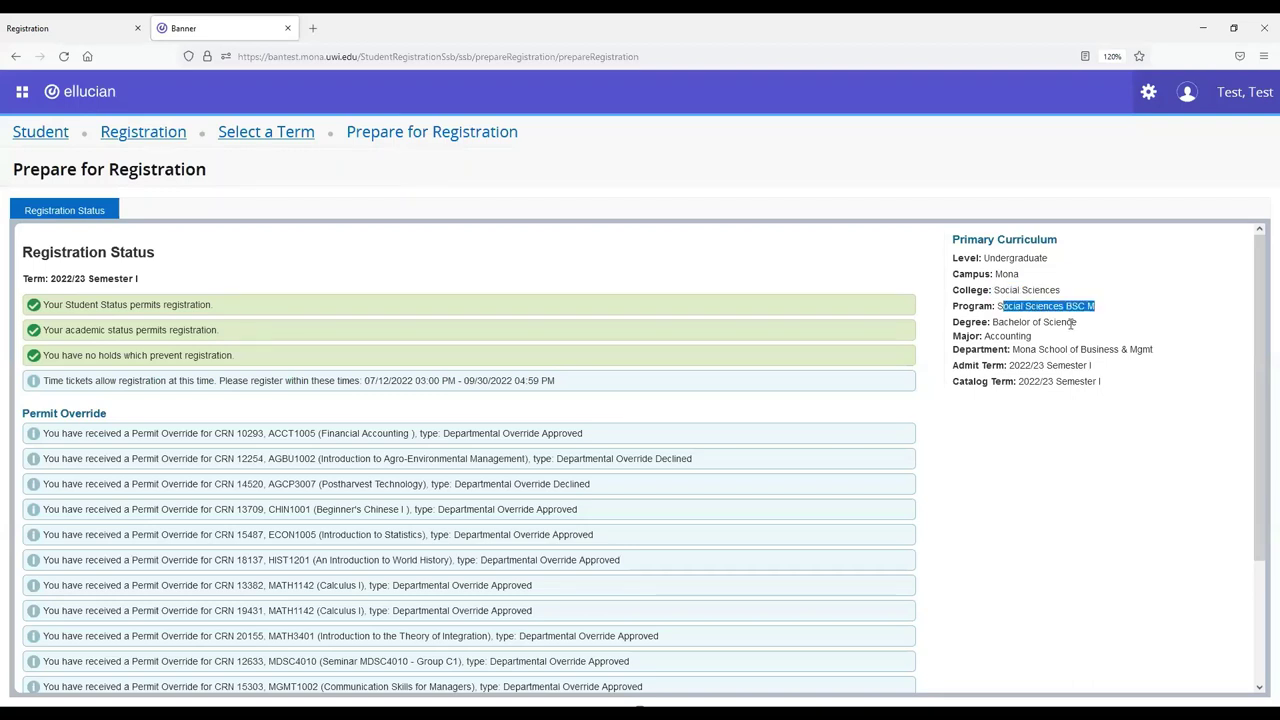
drag(1077, 322, 1166, 358)
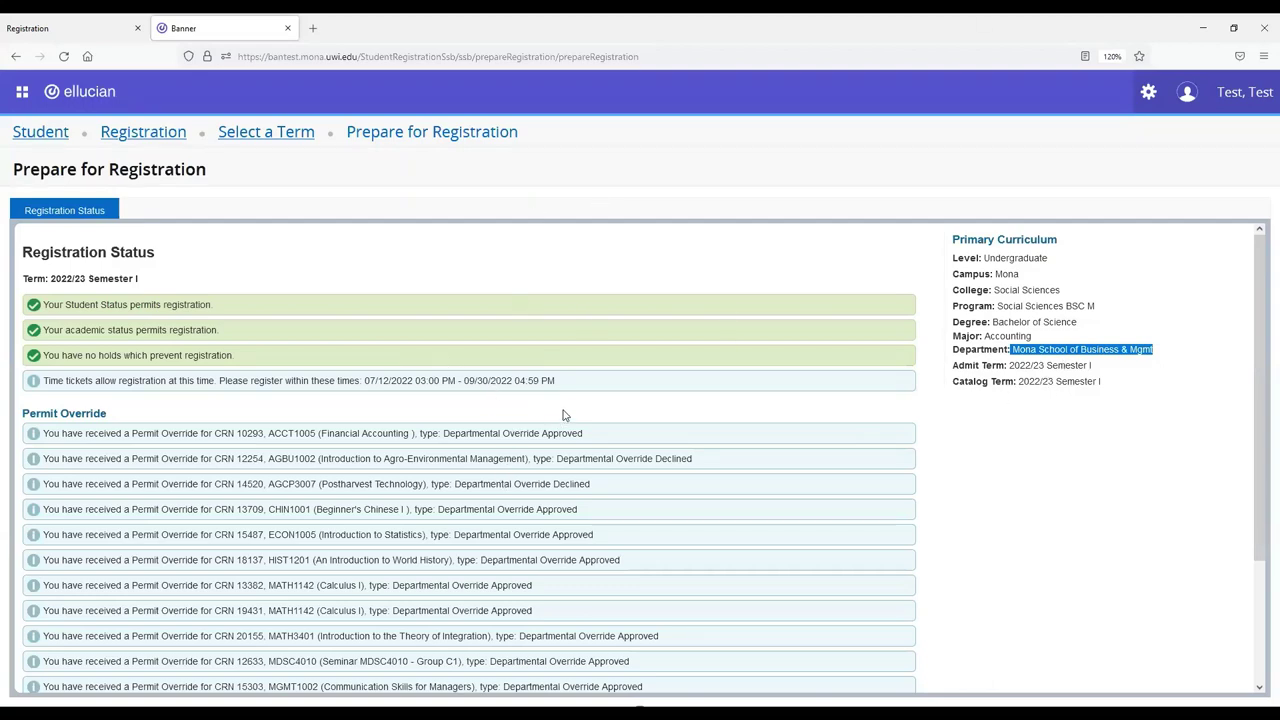
Step: Examine the Permit Override list, comparing the departmental decisions for ACCT1005 and AGBU1002
scroll(444, 381, down, 3)
scroll(444, 381, up, 3)
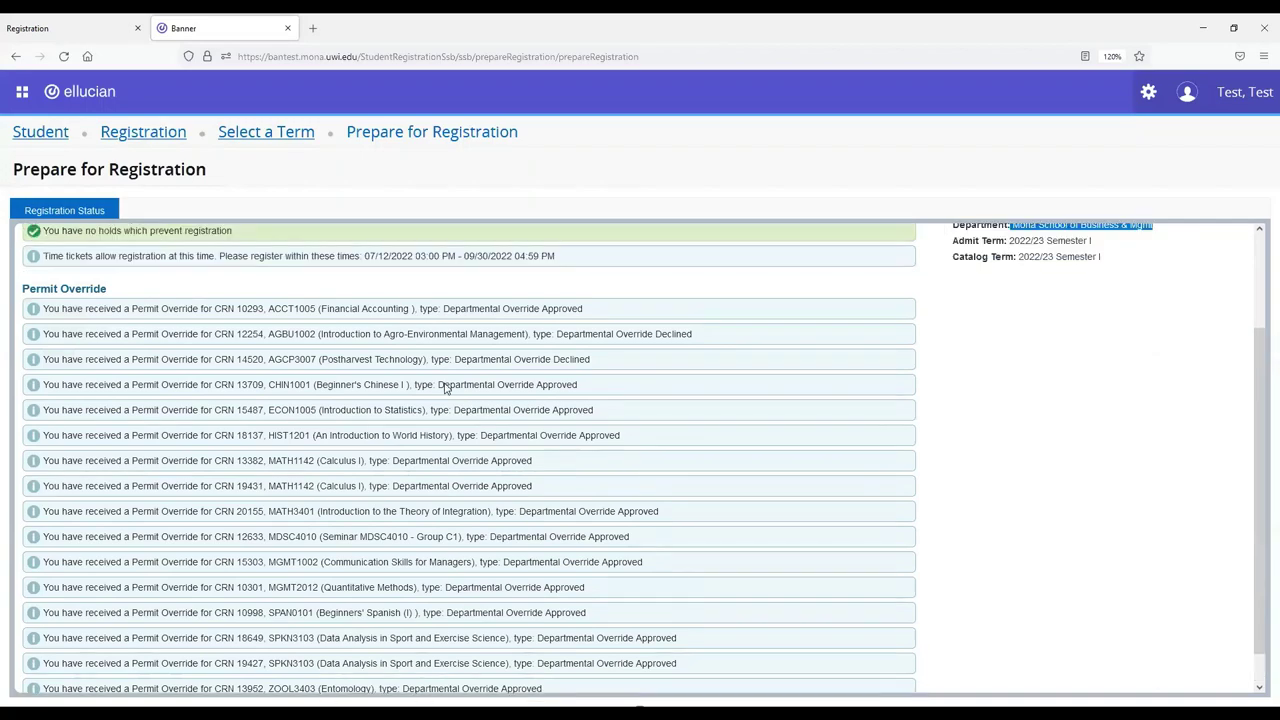
scroll(444, 381, down, 3)
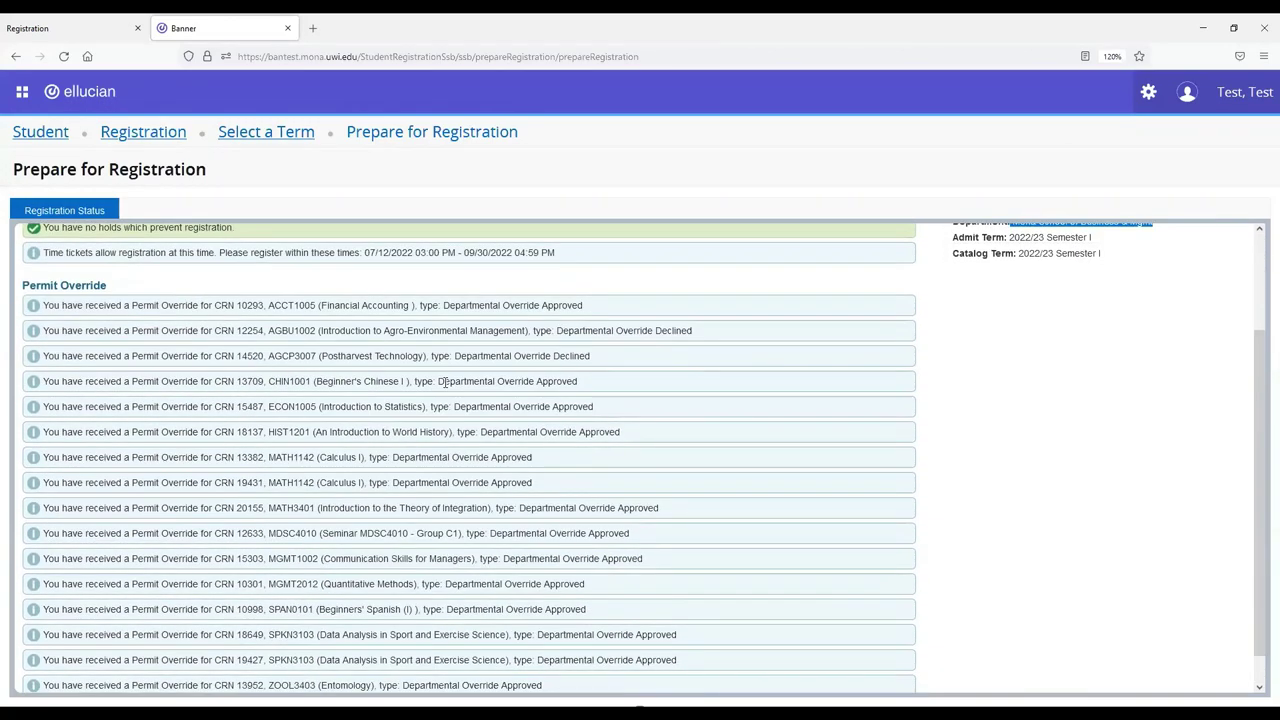
scroll(444, 381, up, 3)
scroll(444, 381, down, 3)
scroll(398, 323, down, 1)
scroll(430, 310, up, 4)
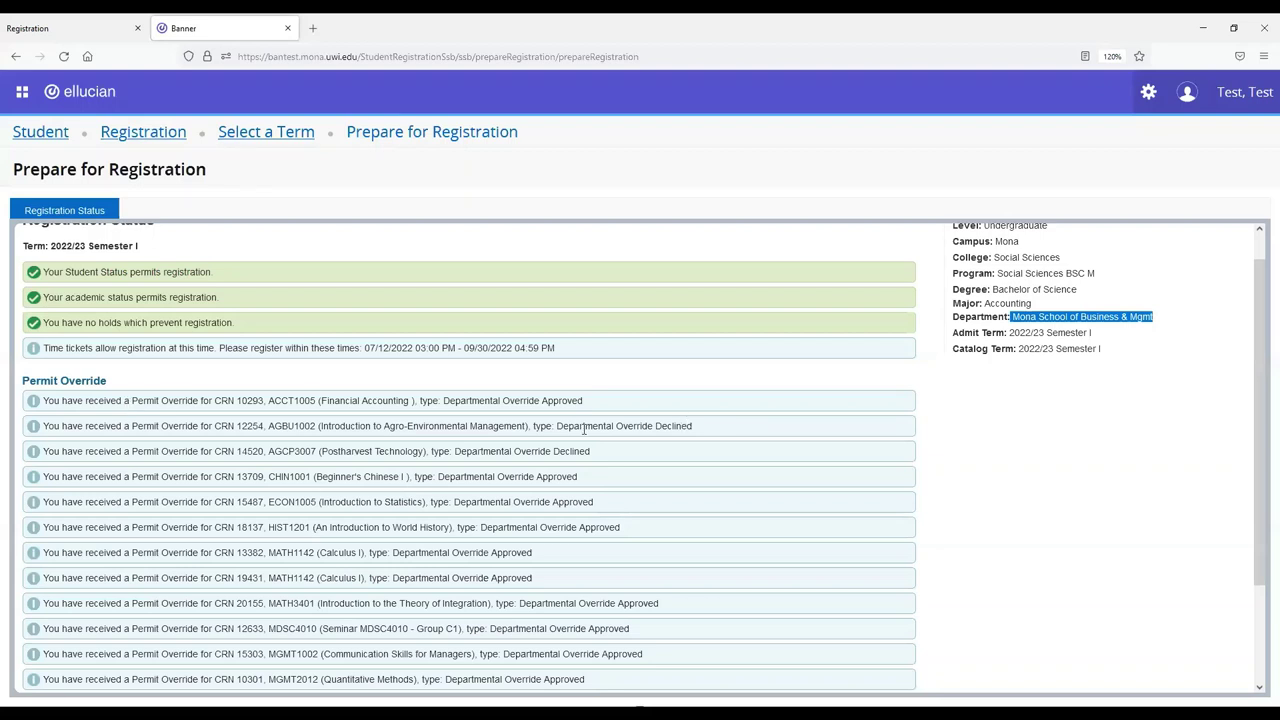
drag(557, 426, 692, 428)
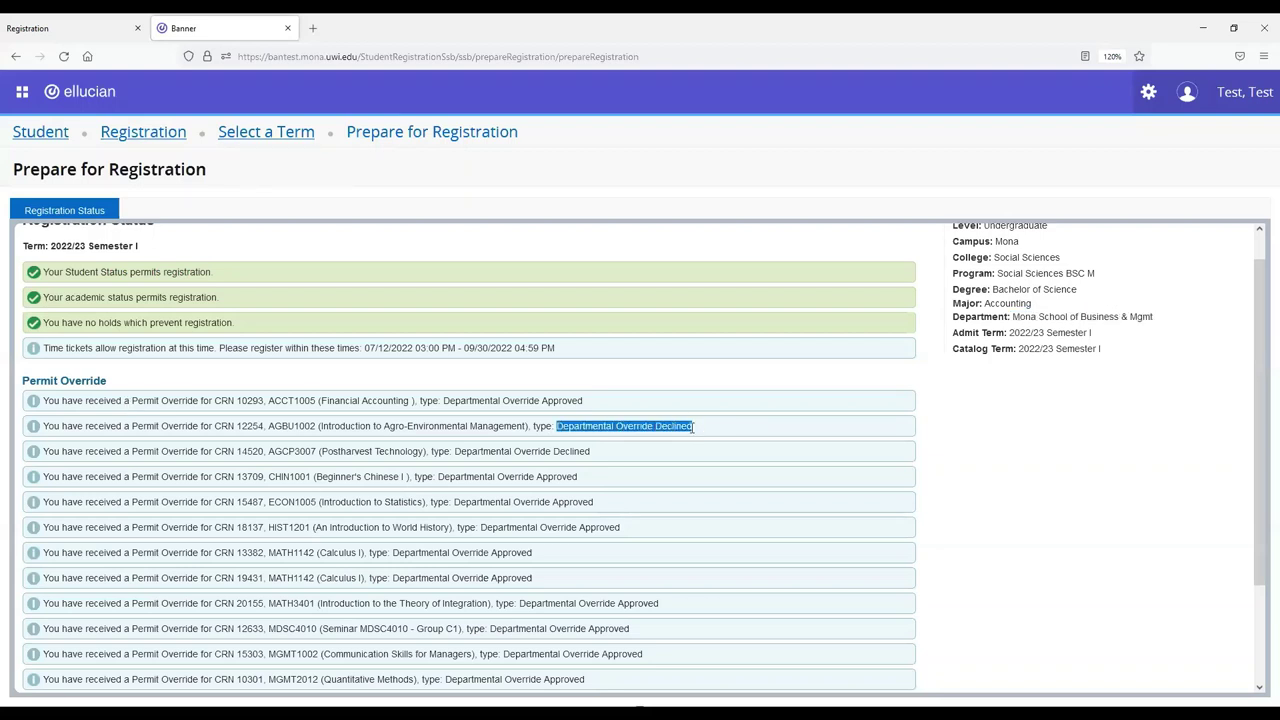
click(267, 426)
drag(289, 426, 546, 426)
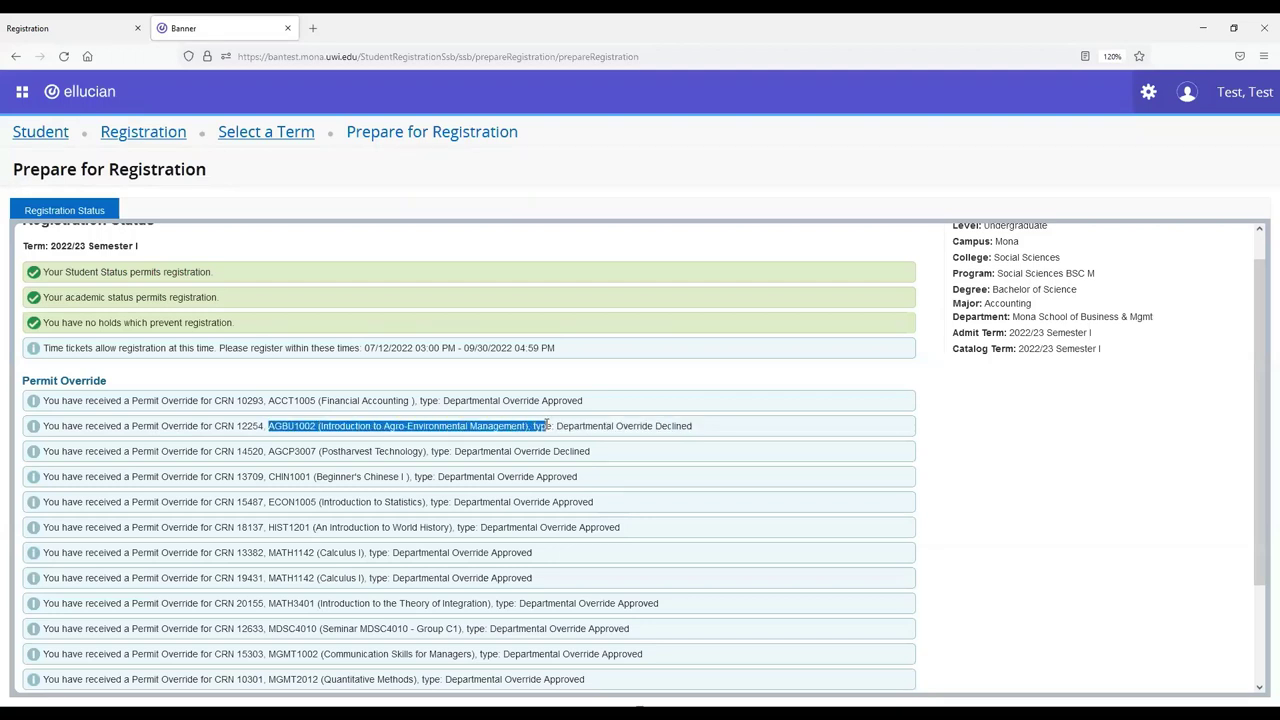
drag(692, 426, 558, 426)
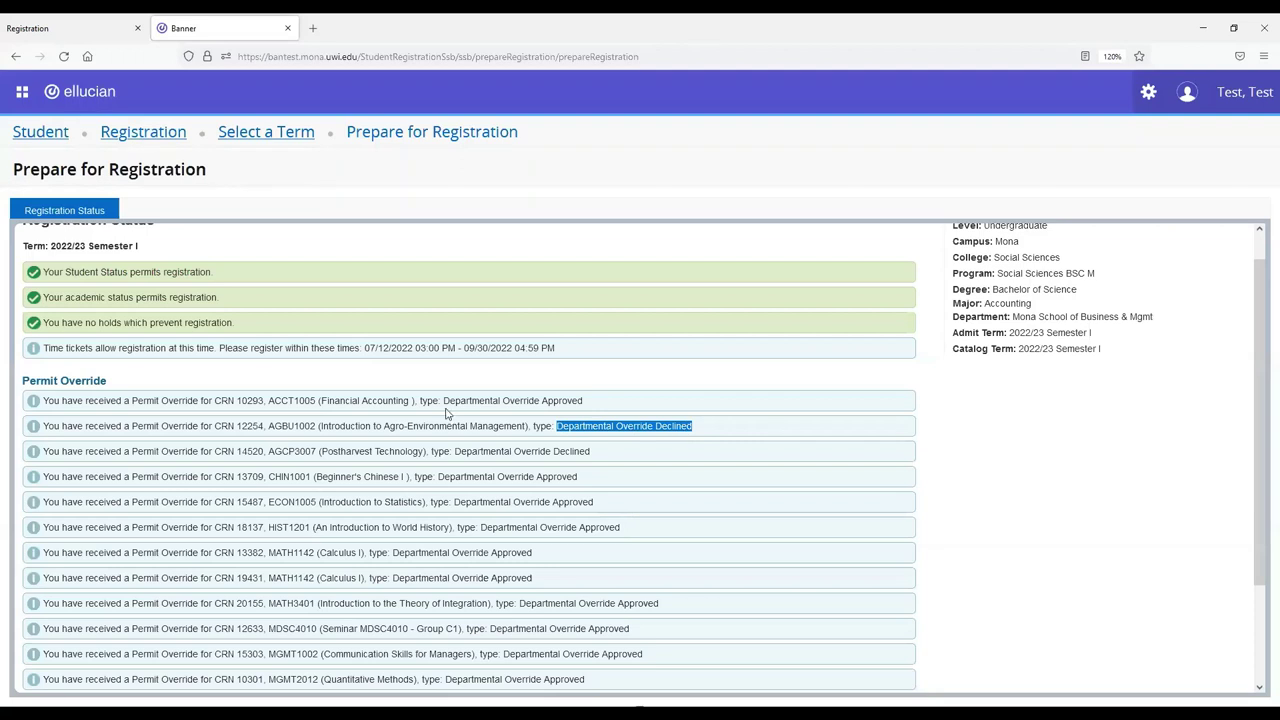
drag(444, 400, 583, 402)
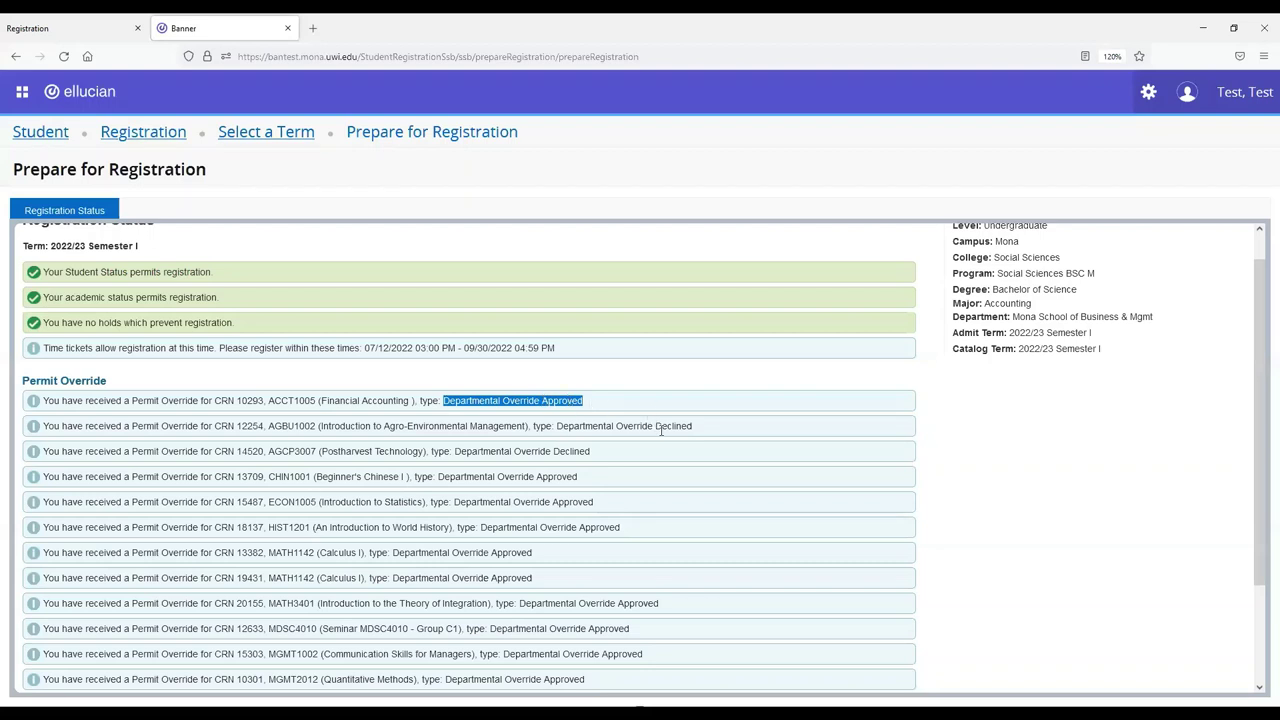
drag(656, 426, 706, 430)
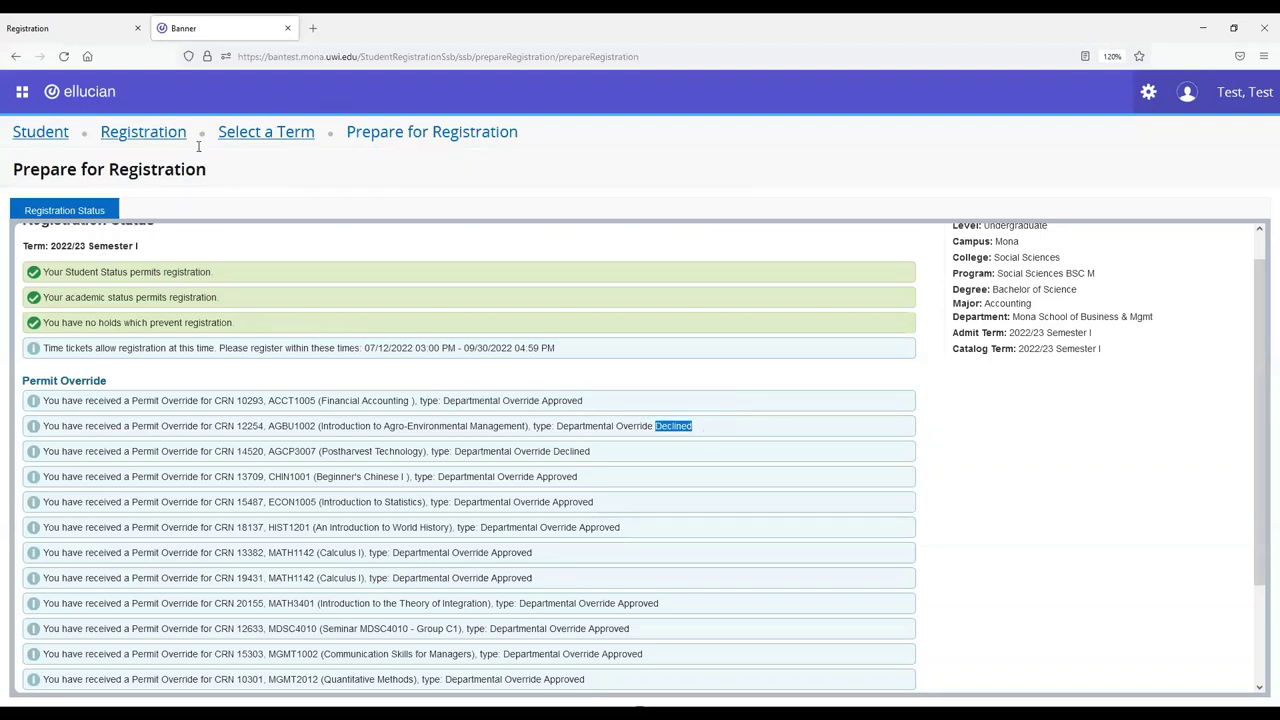
Step: Open View Registration Information from the main Registration page and check the options for emailing the class schedule
click(164, 136)
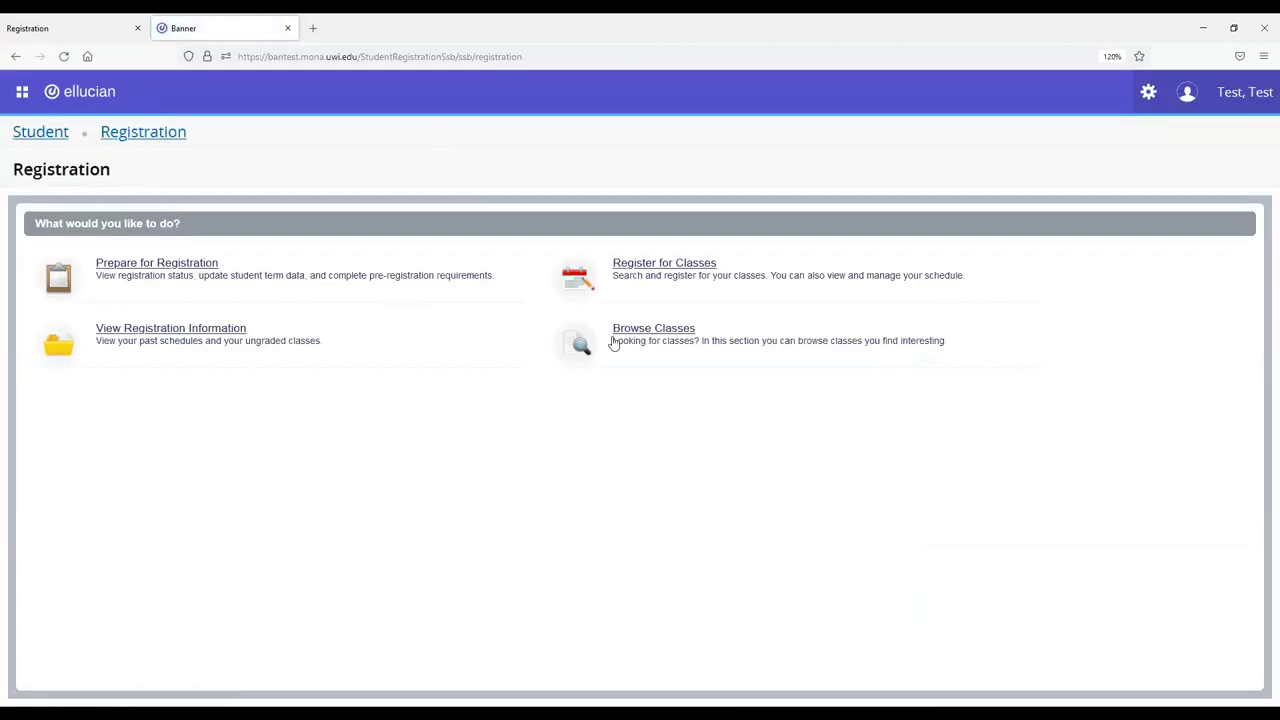
click(139, 330)
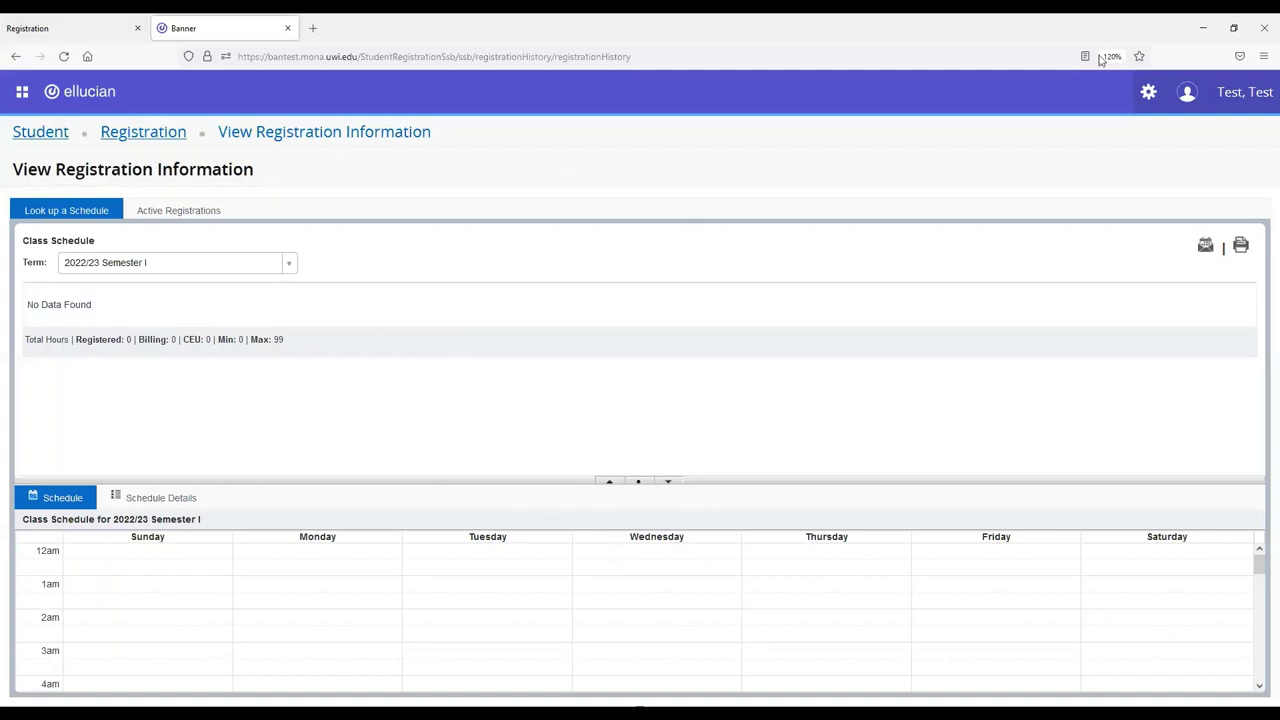
click(1206, 247)
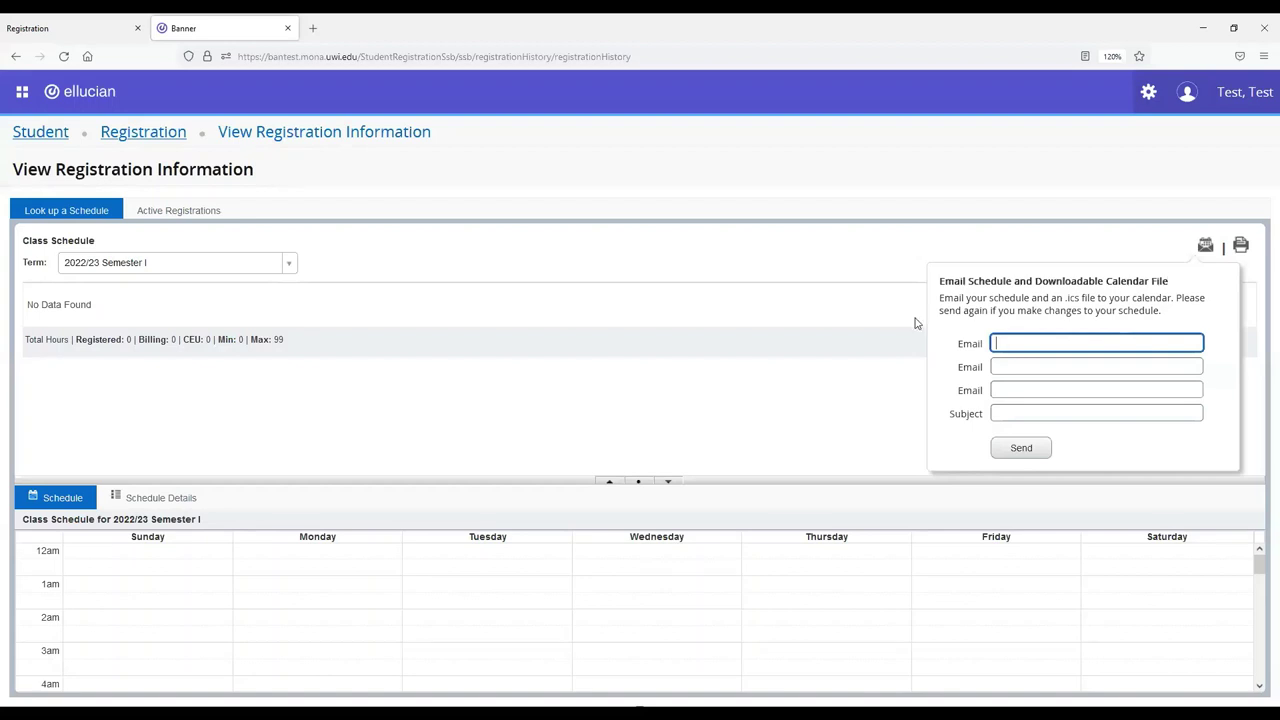
click(692, 257)
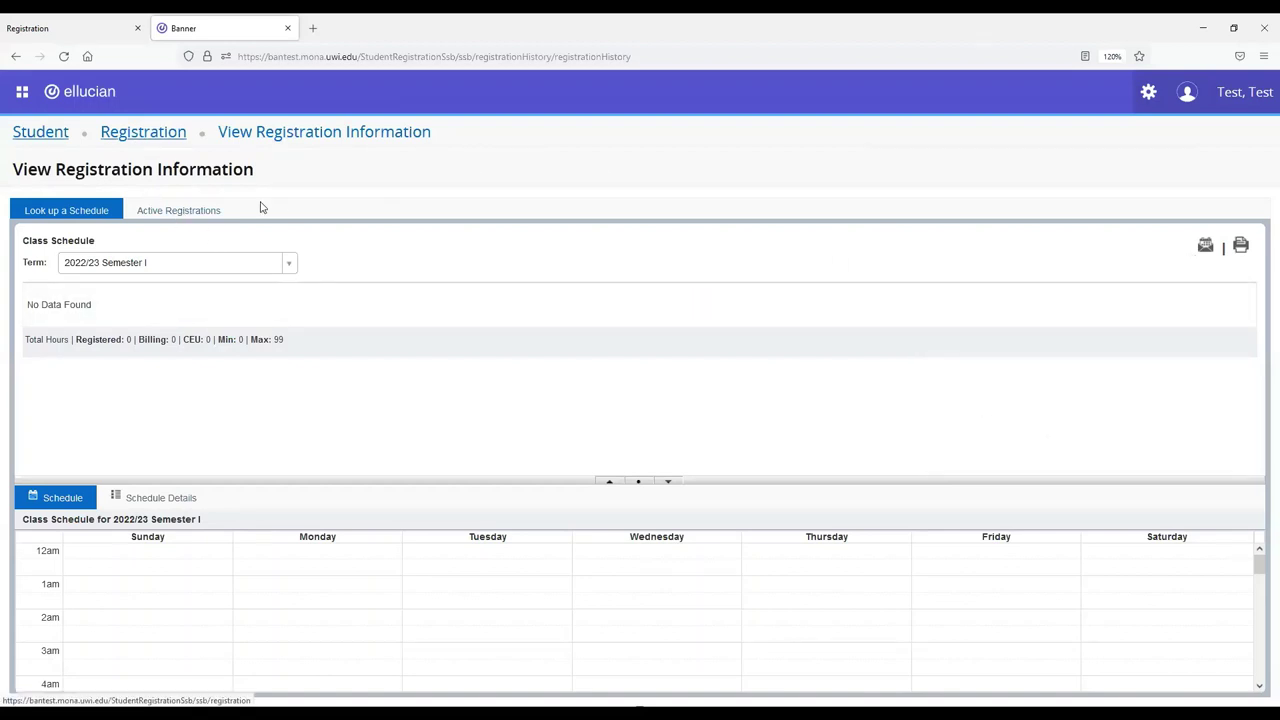
Step: View the weekly class schedule expanded and collapsed, and restore the split layout with the schedule lookup
click(611, 486)
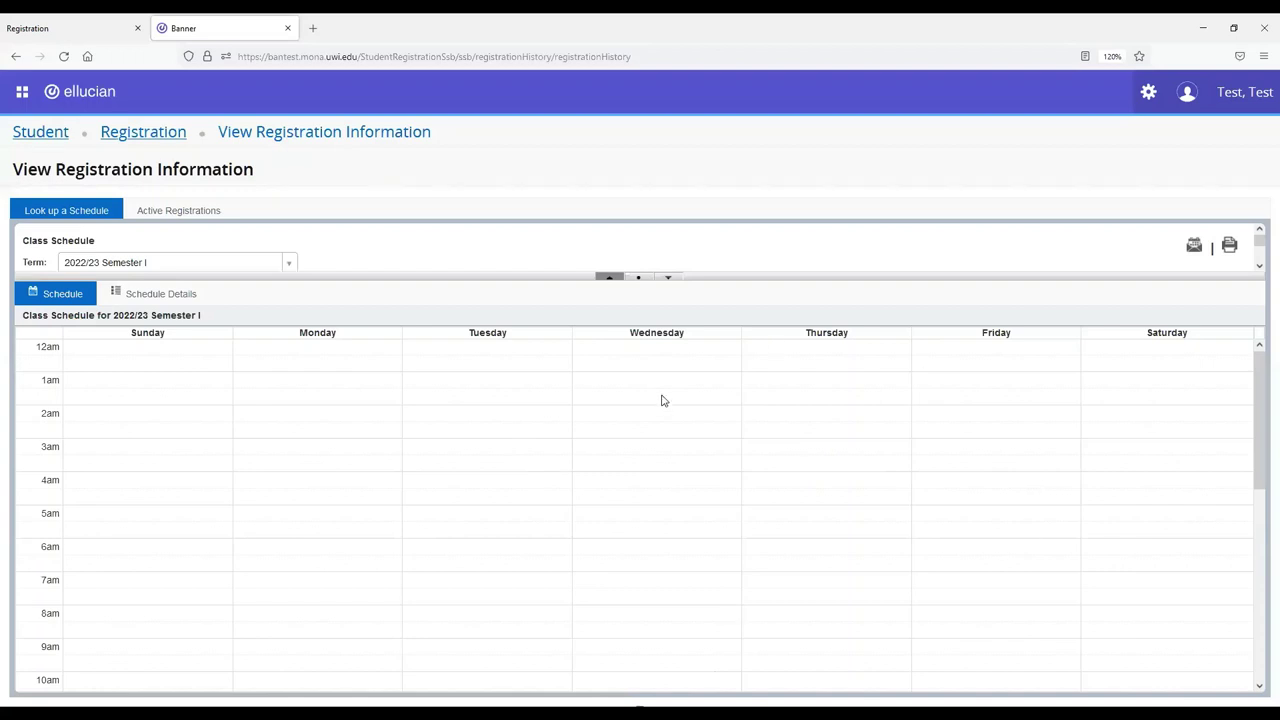
click(669, 279)
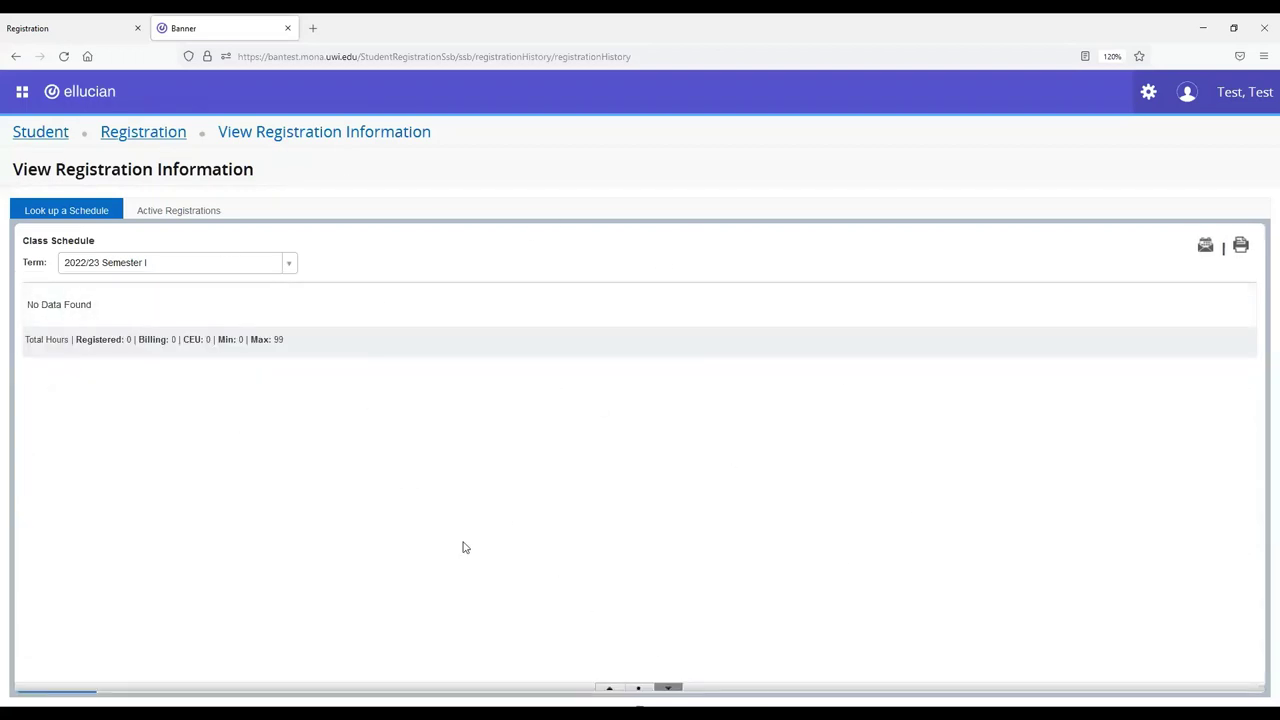
click(637, 690)
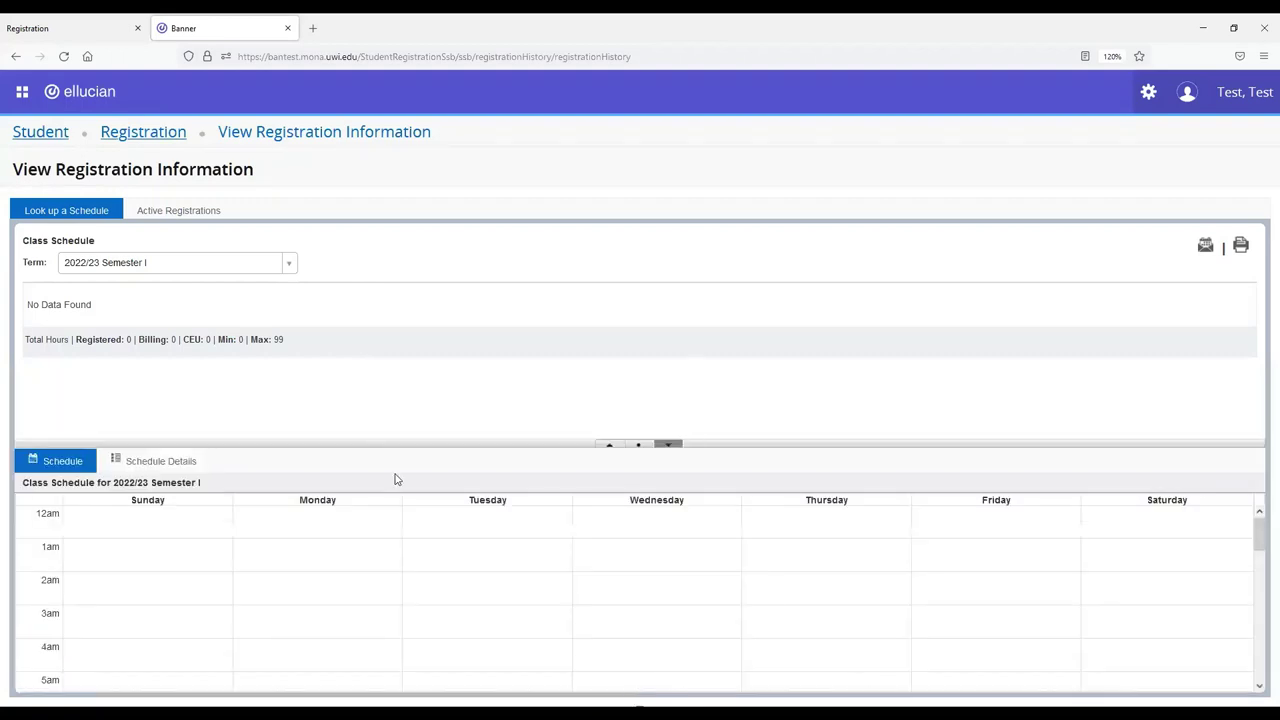
Step: Return to the main Registration page and open Browse Classes for the 2022/23 Semester I term
click(133, 138)
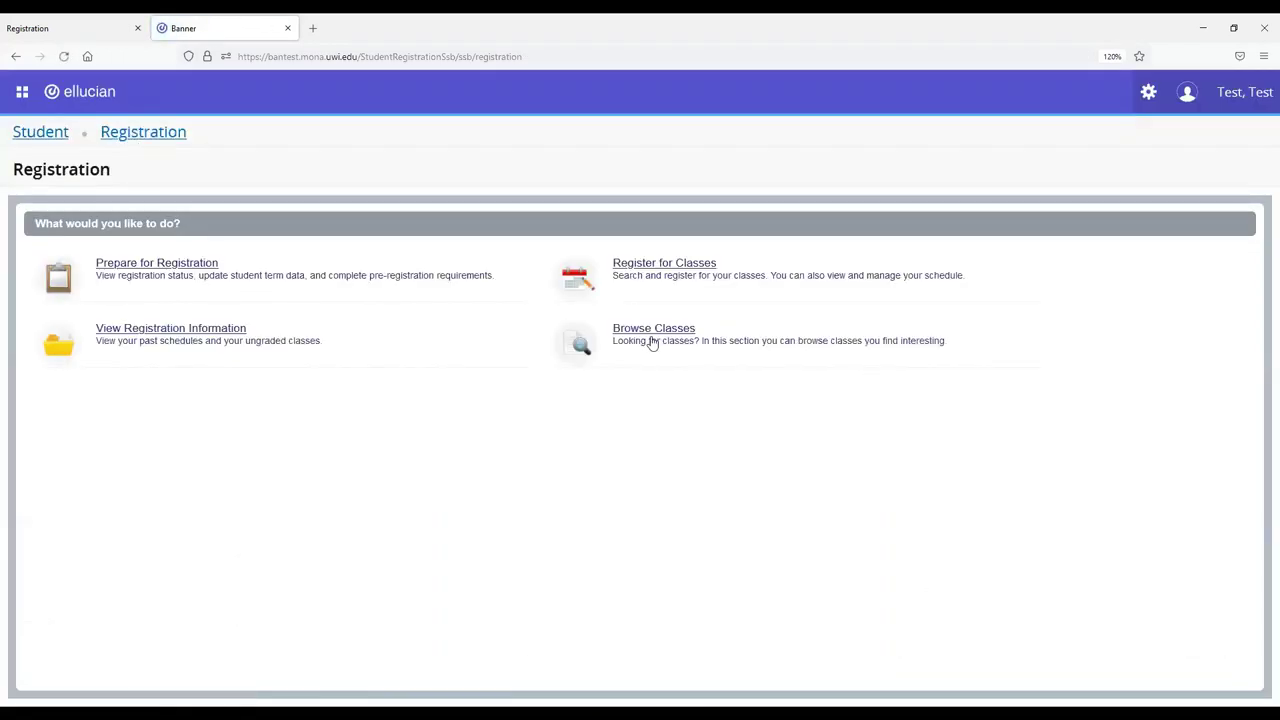
click(650, 334)
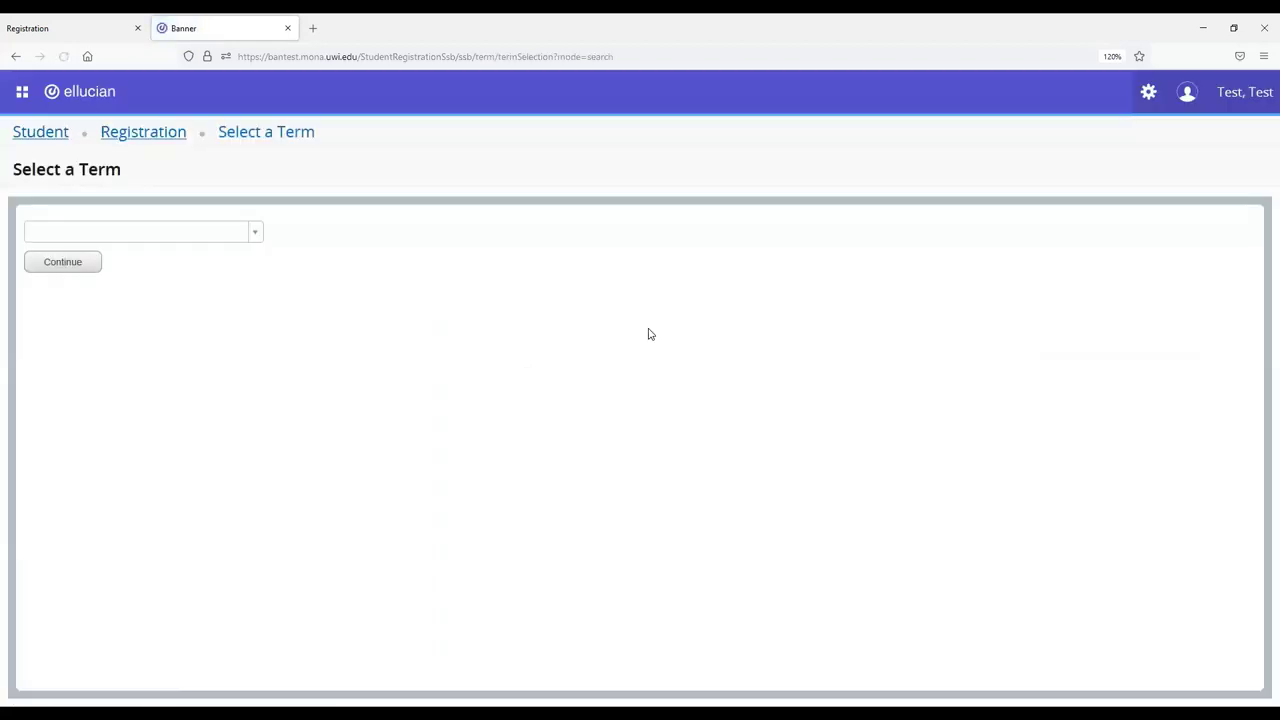
click(171, 134)
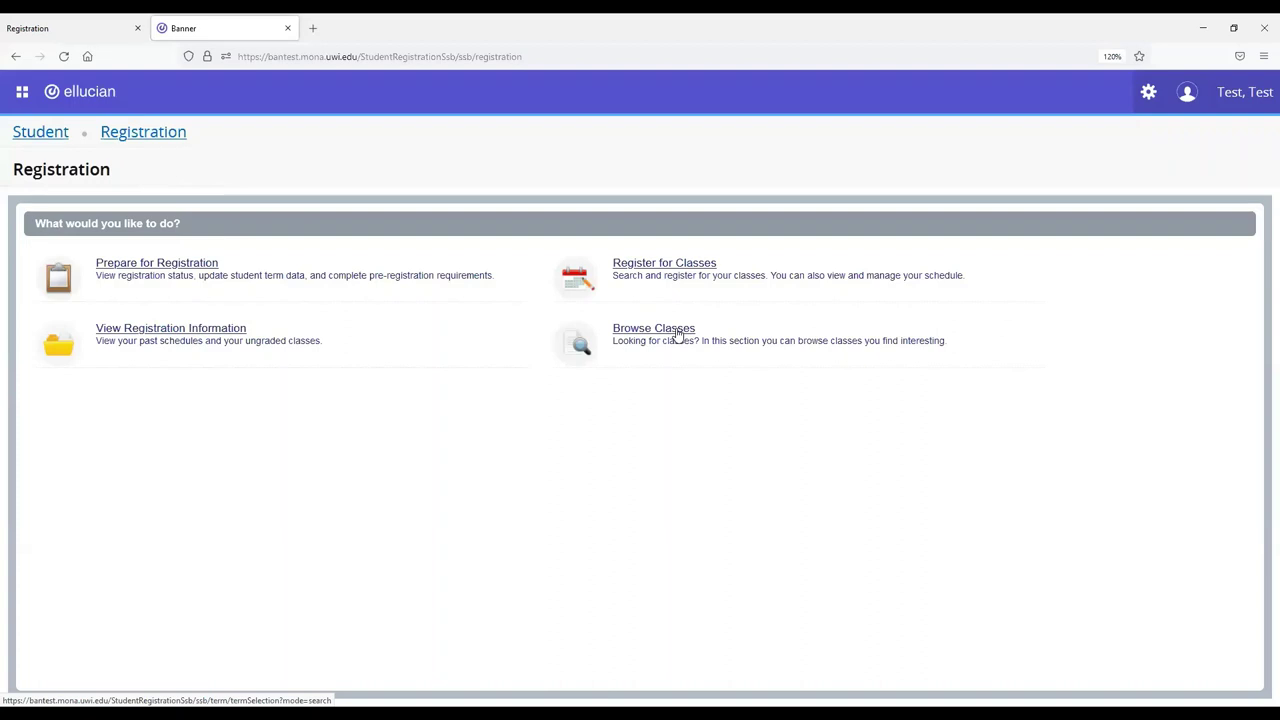
click(678, 336)
click(258, 237)
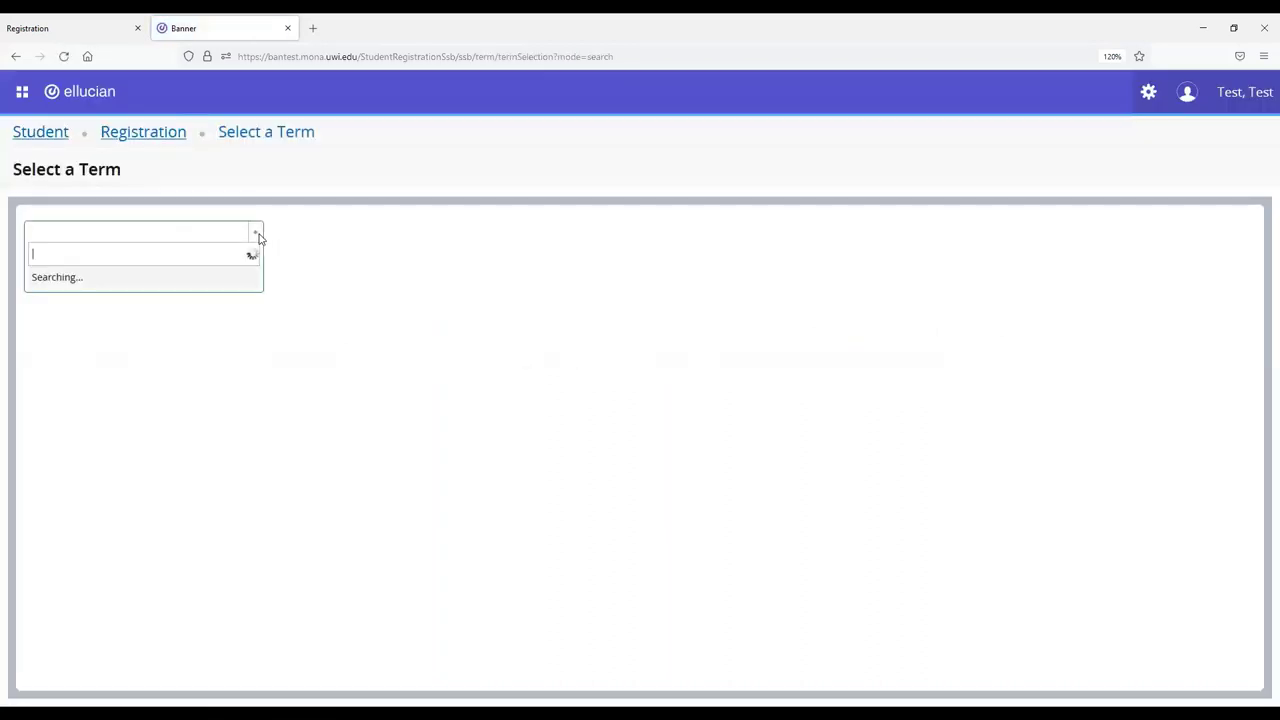
click(177, 311)
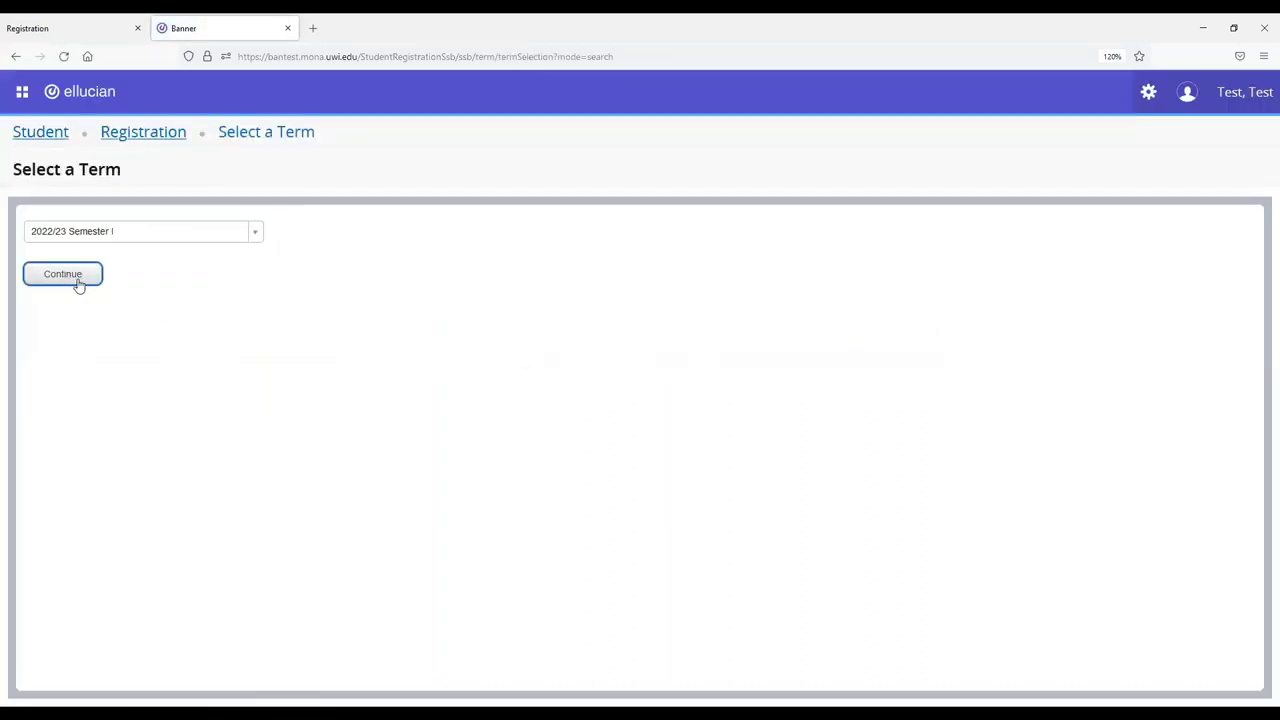
click(79, 284)
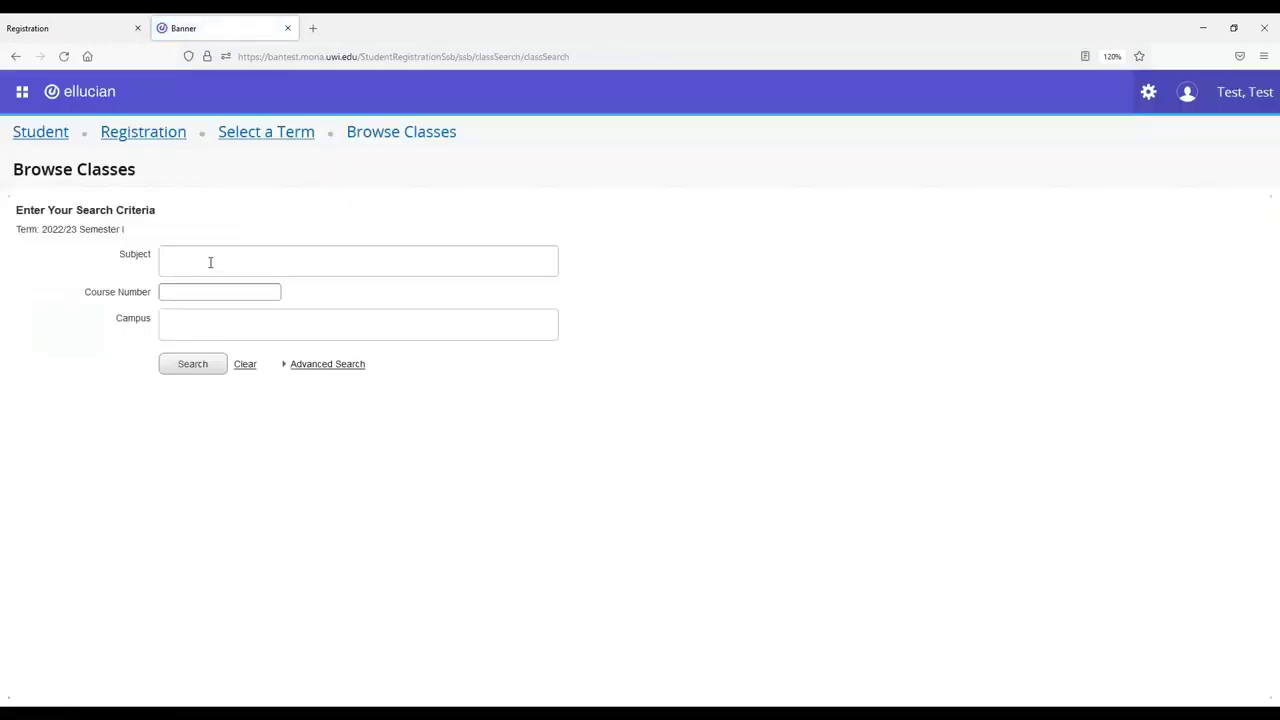
Step: Set the class search subject to ACCT - Accounting
click(210, 265)
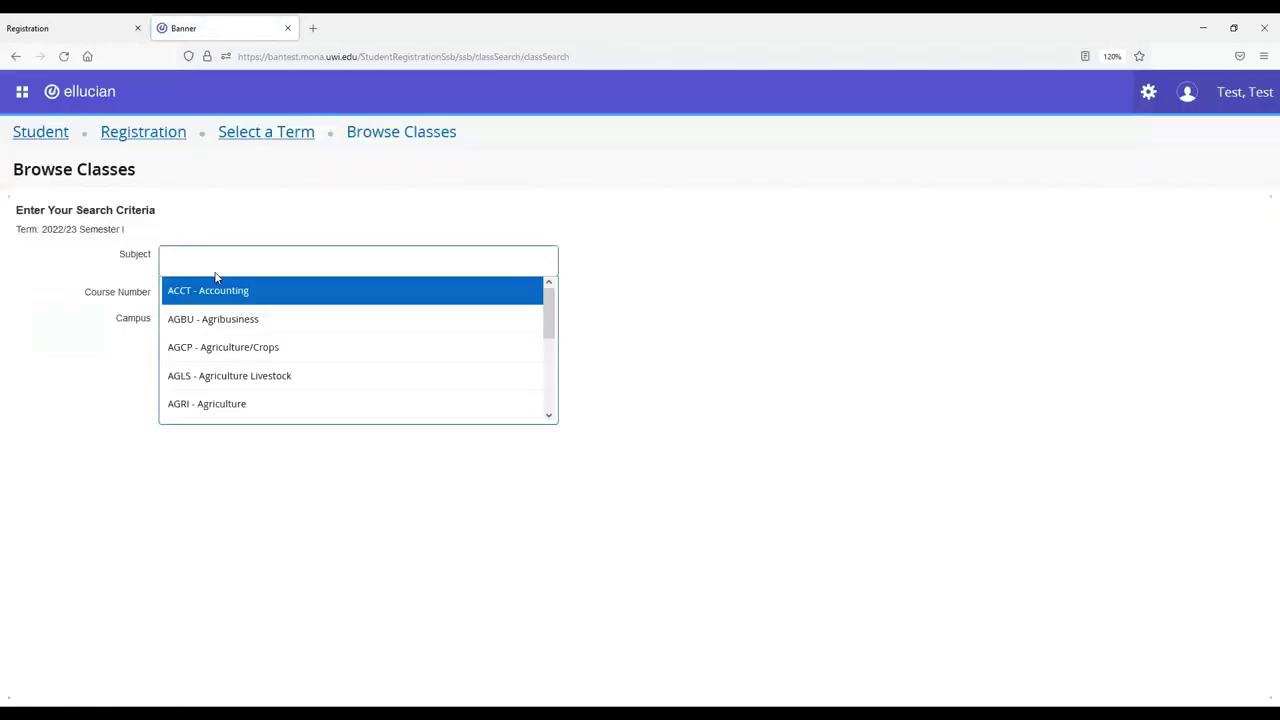
click(207, 292)
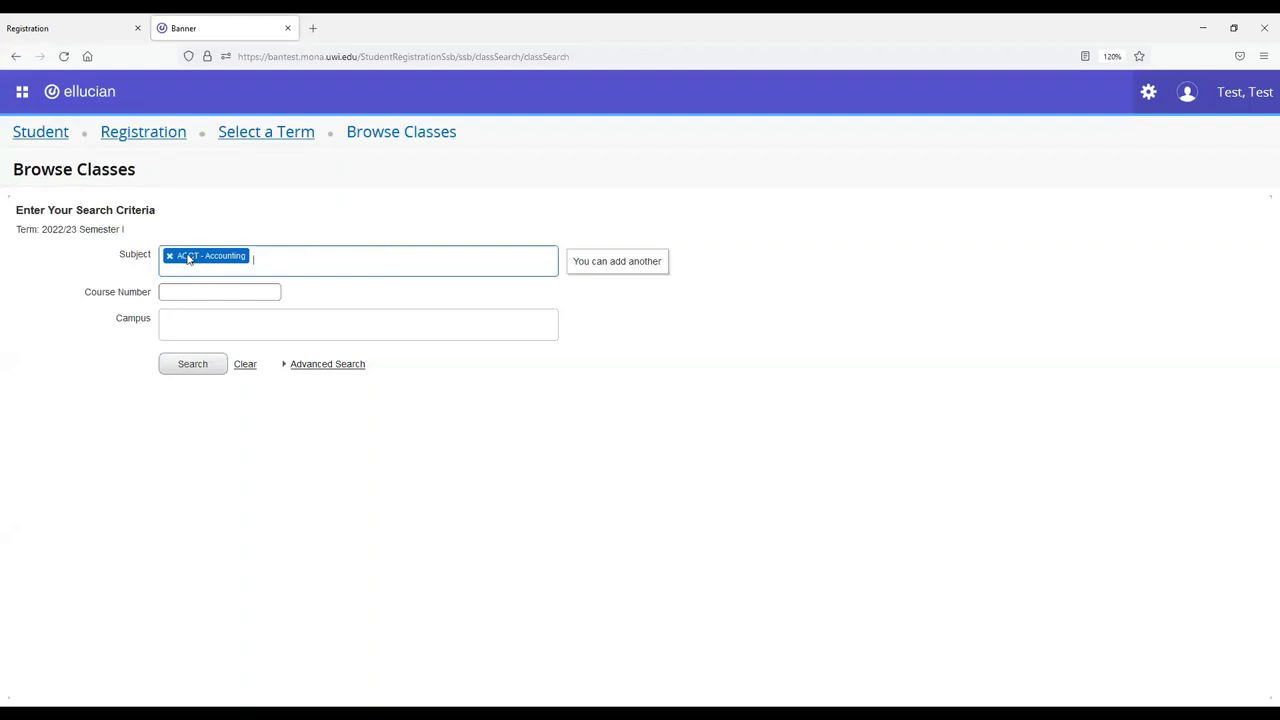
click(186, 296)
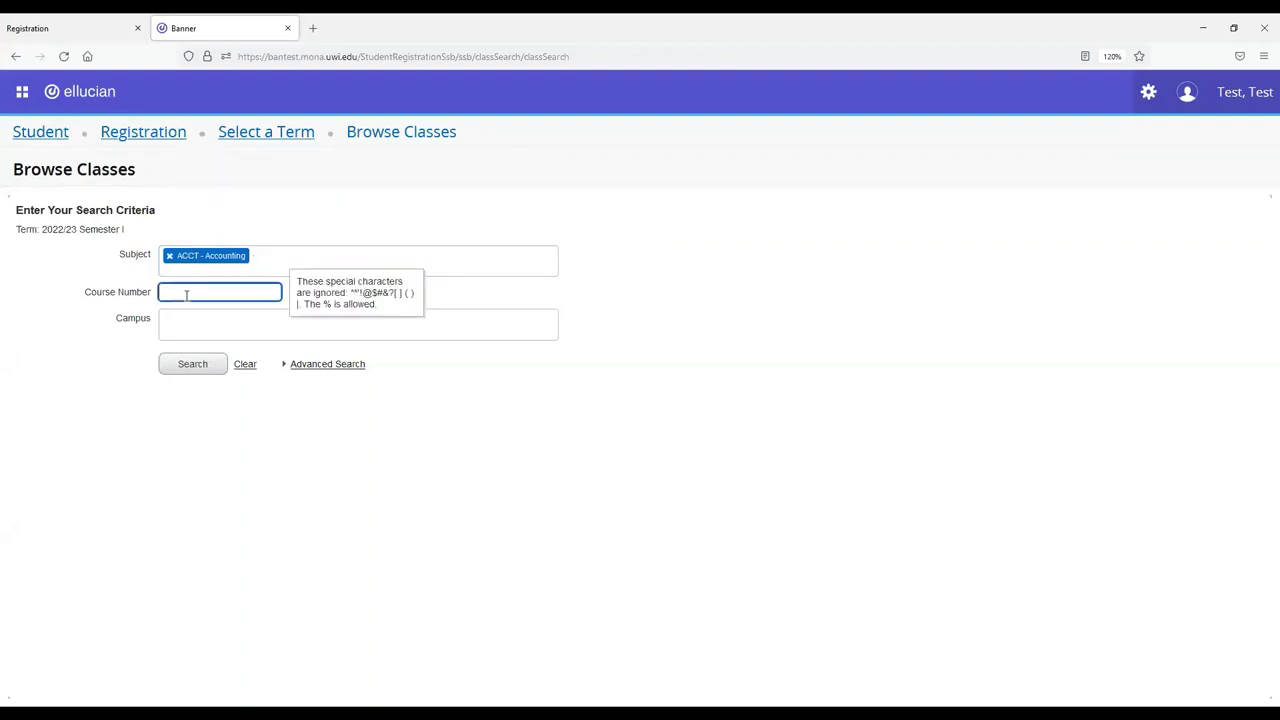
text(1005)
double_click(167, 292)
key(BackSpace)
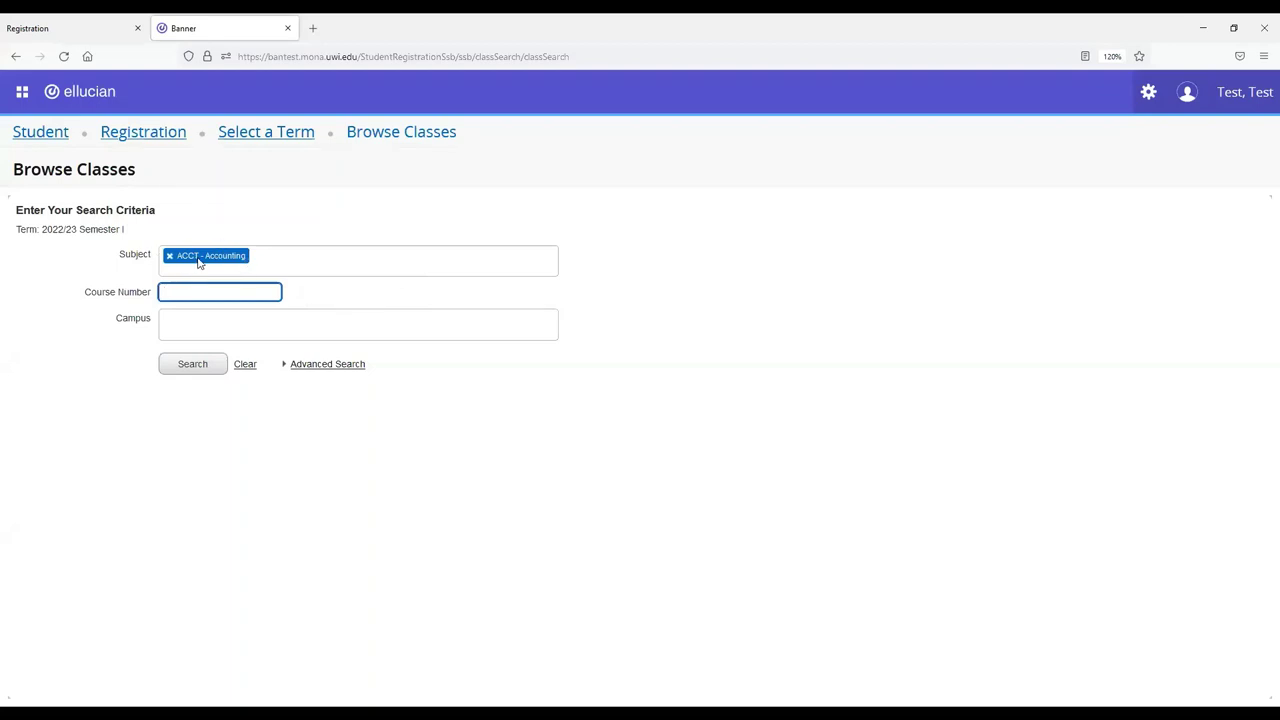
Step: Look through the available campuses and set the class search campus to Mona
click(238, 320)
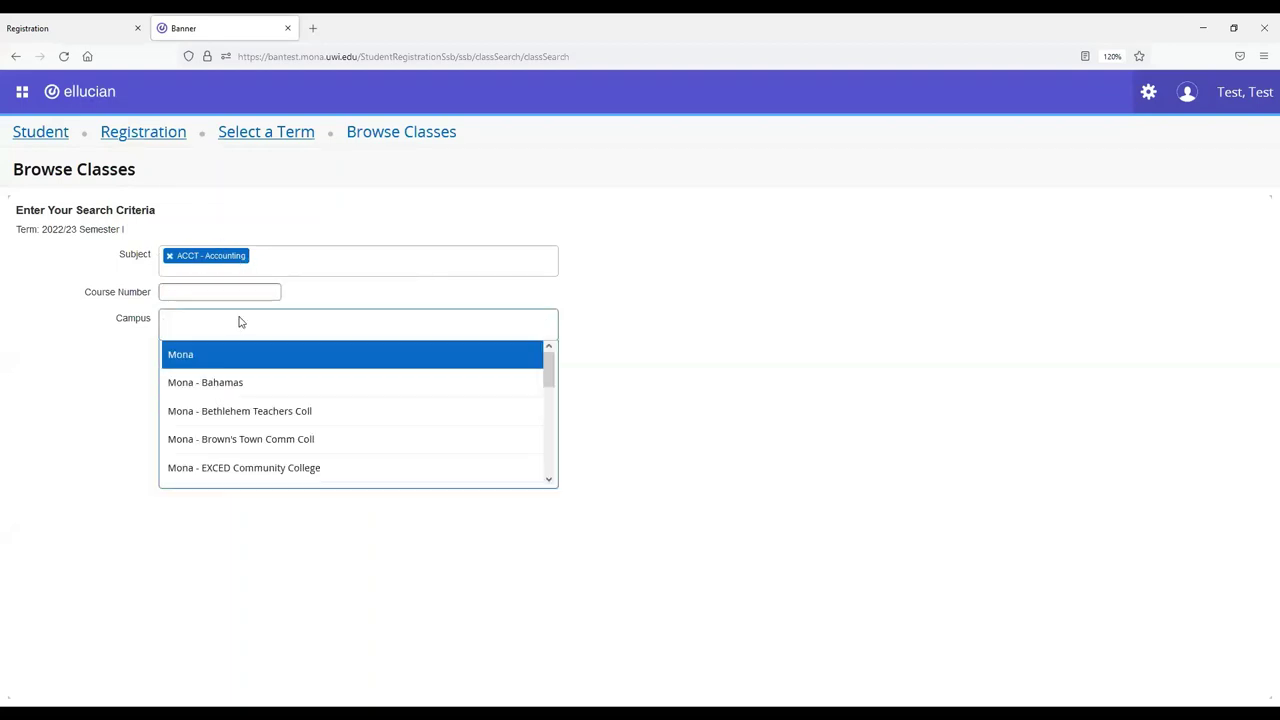
scroll(277, 430, down, 5)
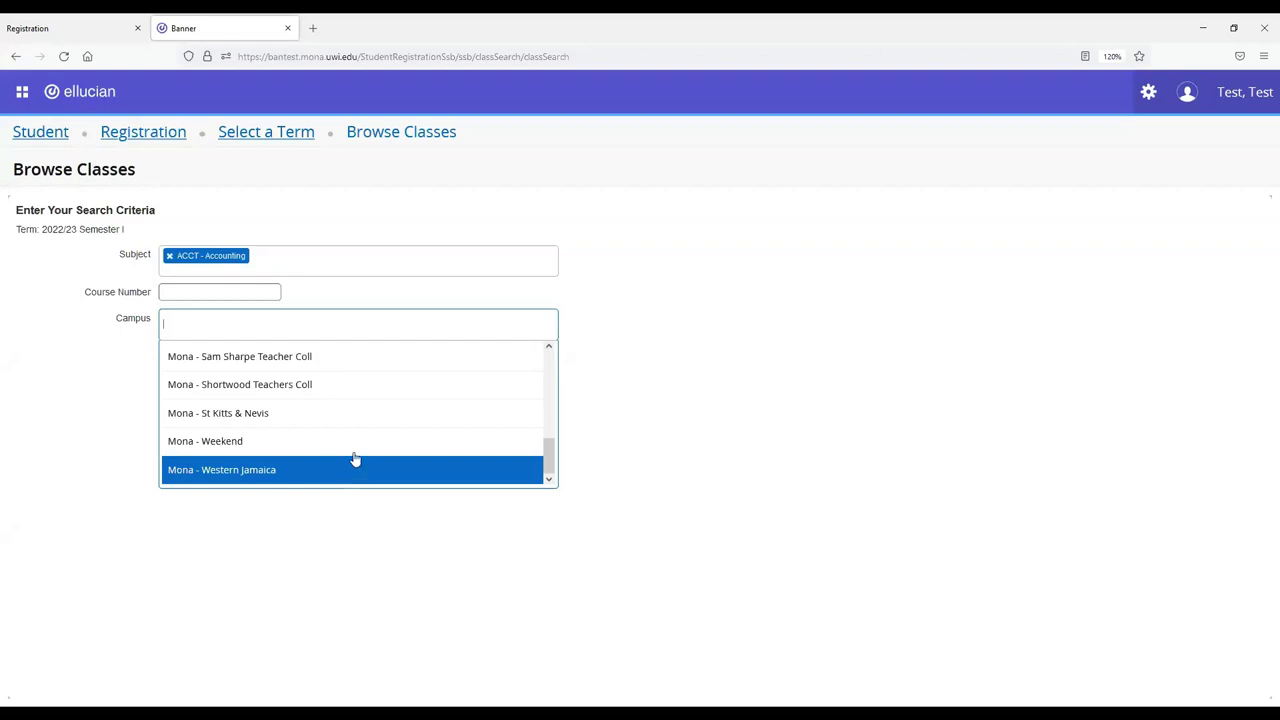
scroll(354, 460, up, 10)
click(297, 356)
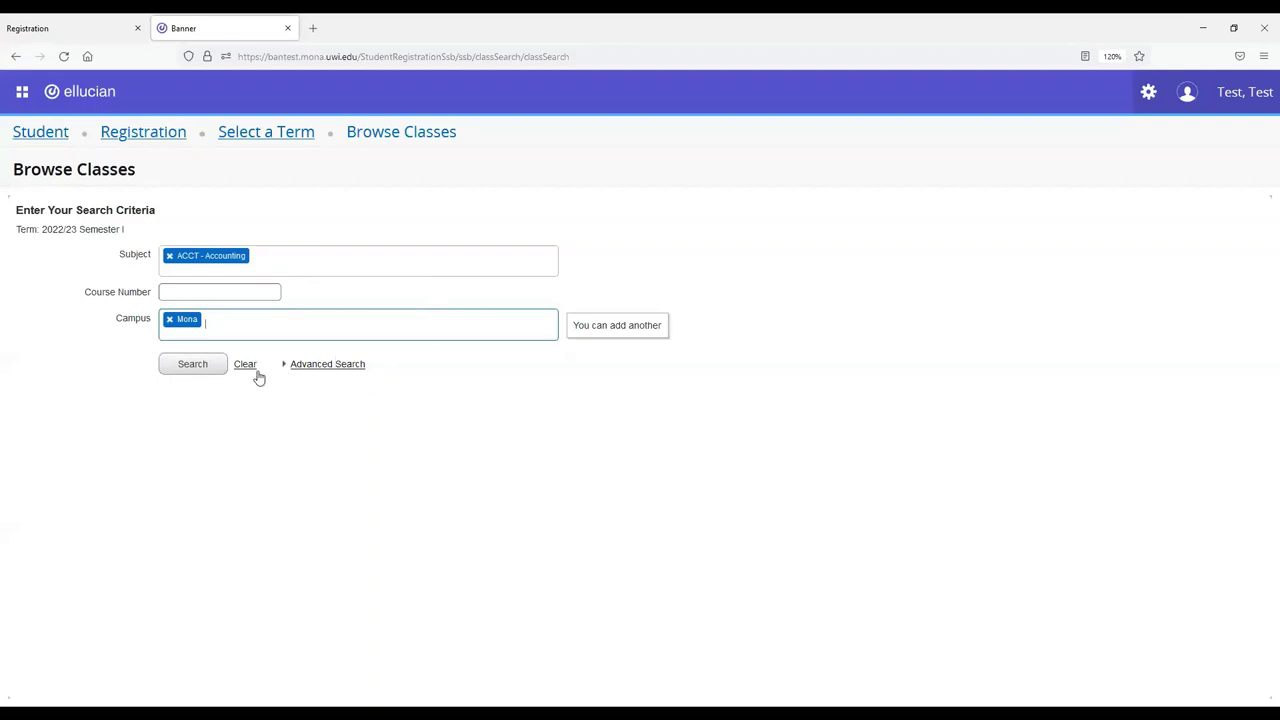
Step: Examine the additional criteria offered by the advanced class search and return to the basic search form
click(334, 366)
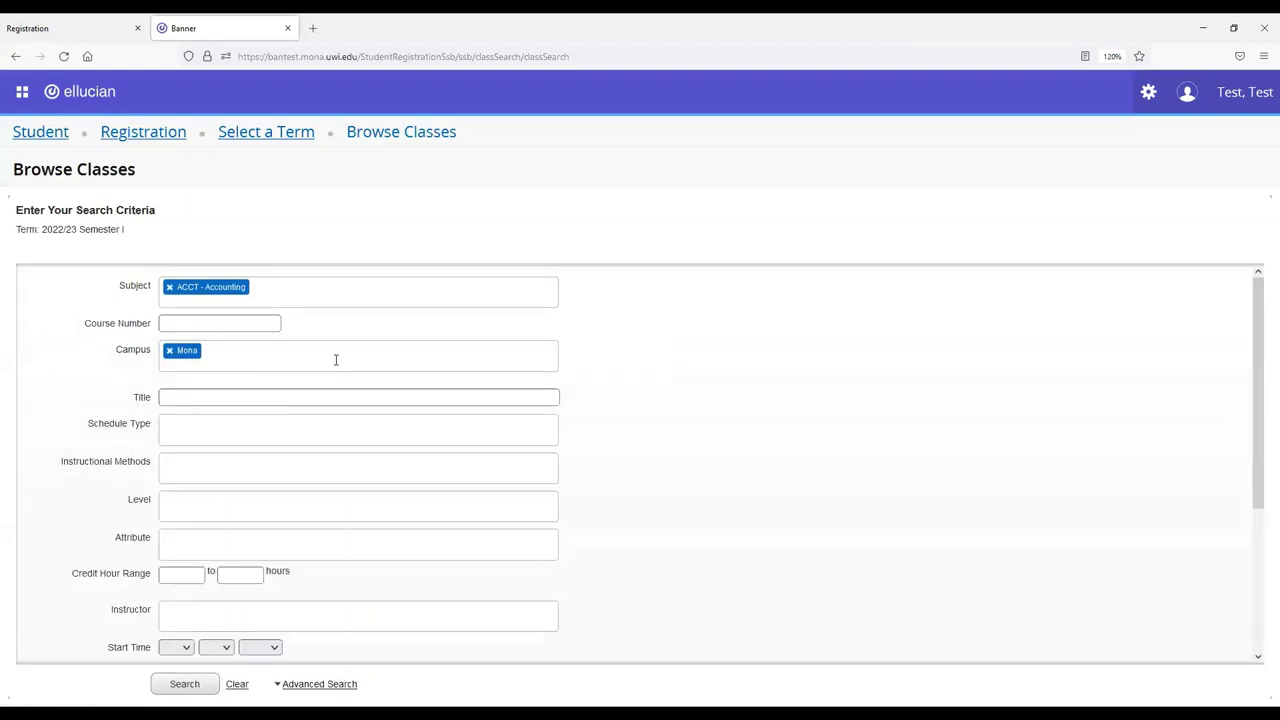
scroll(340, 362, down, 3)
scroll(340, 366, up, 3)
click(280, 688)
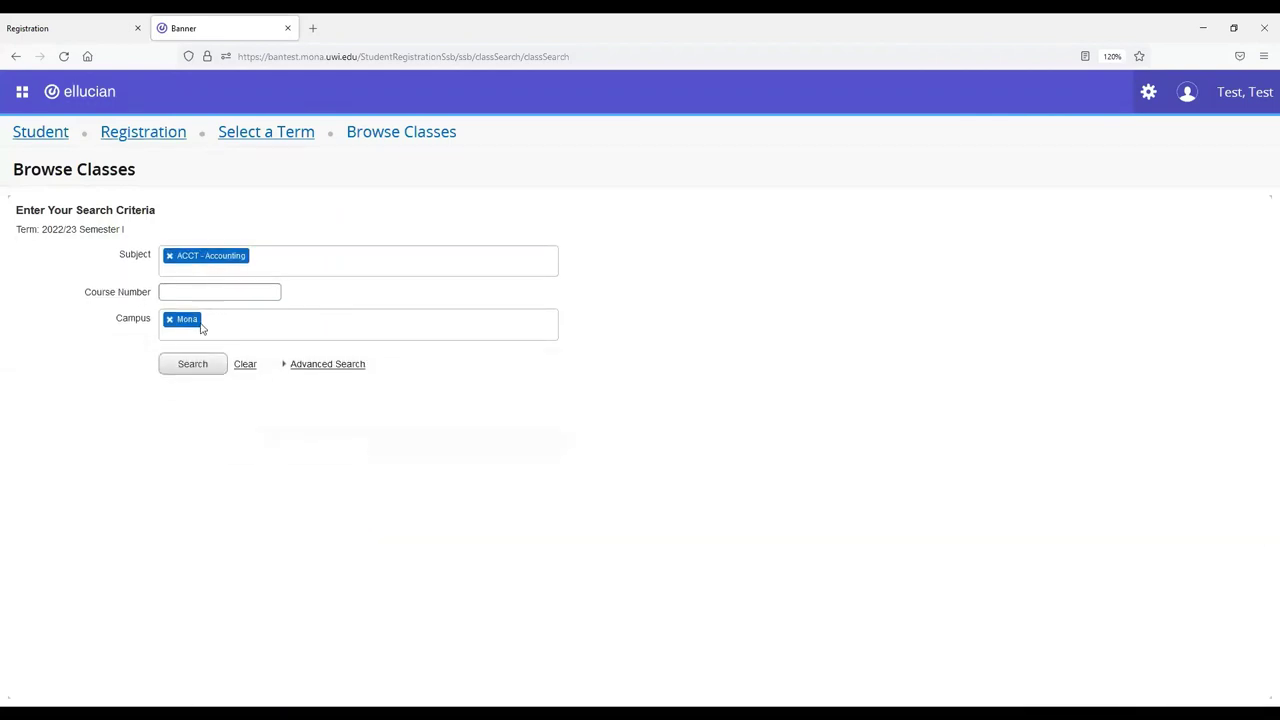
Step: Run the search for Accounting classes at the Mona campus and look through the resulting class list
click(194, 366)
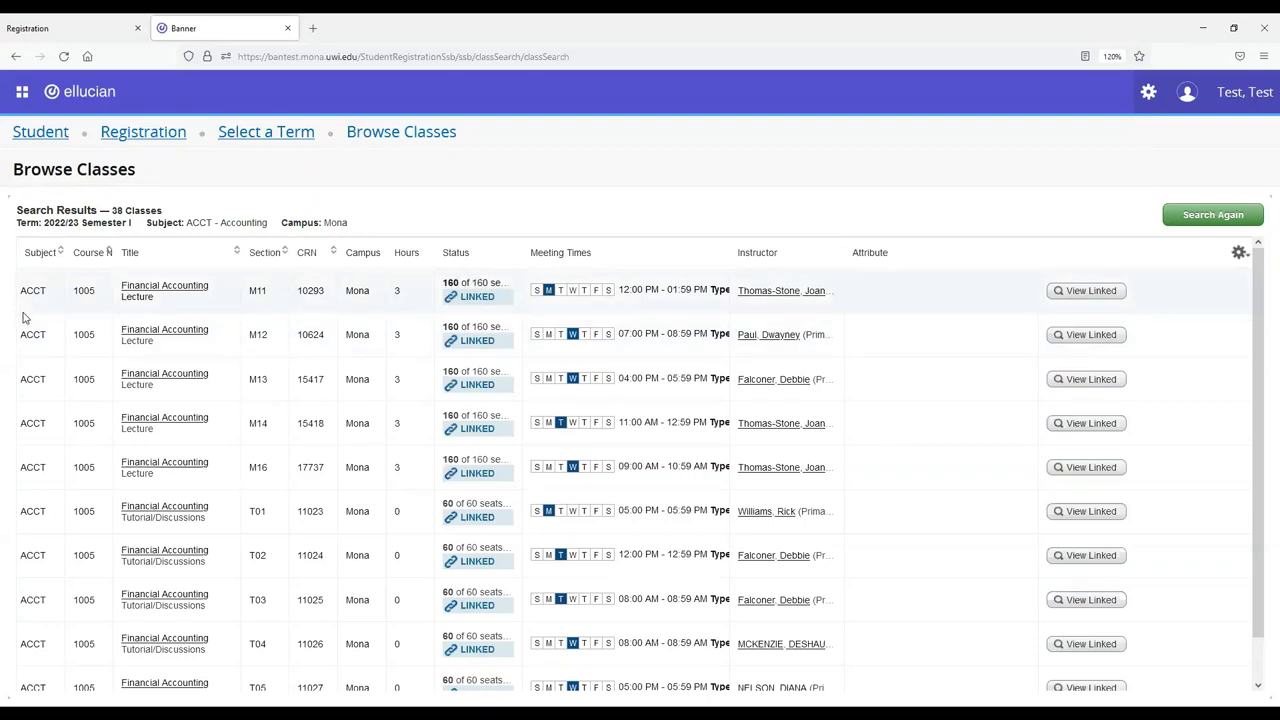
scroll(26, 318, down, 2)
scroll(26, 312, up, 2)
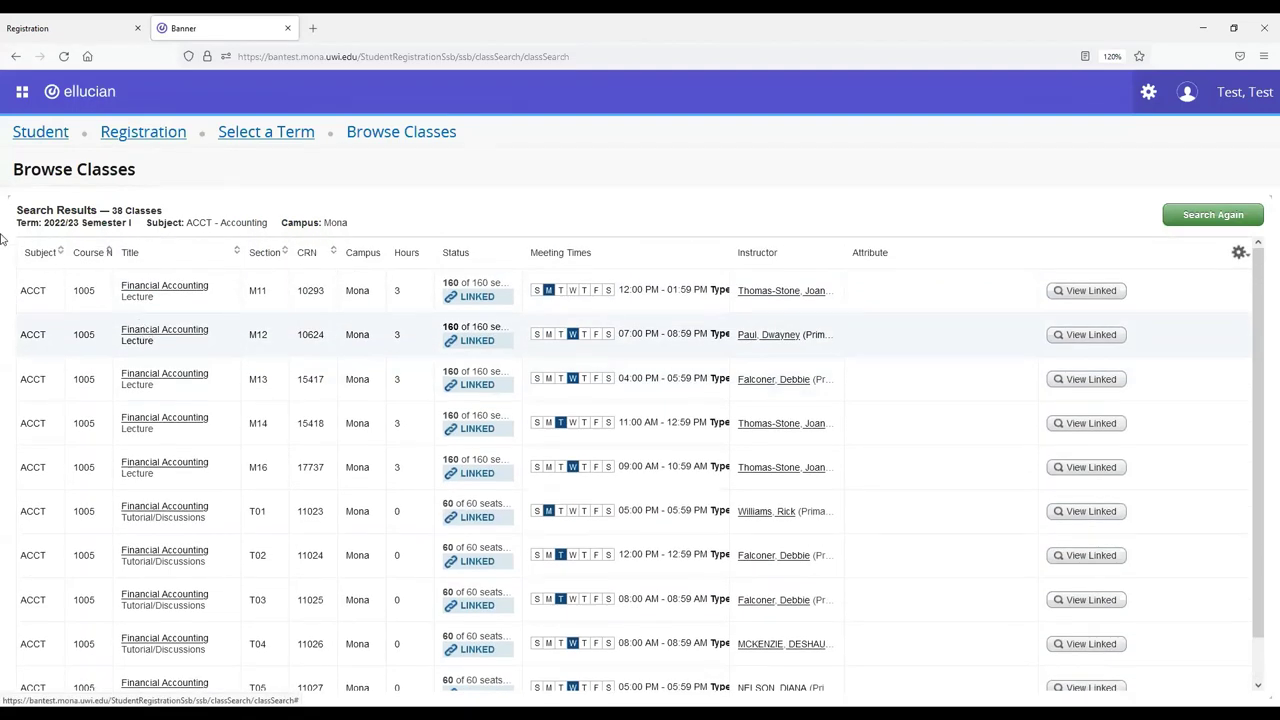
Step: Compare the Financial Accounting lecture and tutorial entries, checking the campus, seat status and meeting days of lecture section M11
drag(155, 296, 123, 296)
click(123, 296)
click(123, 297)
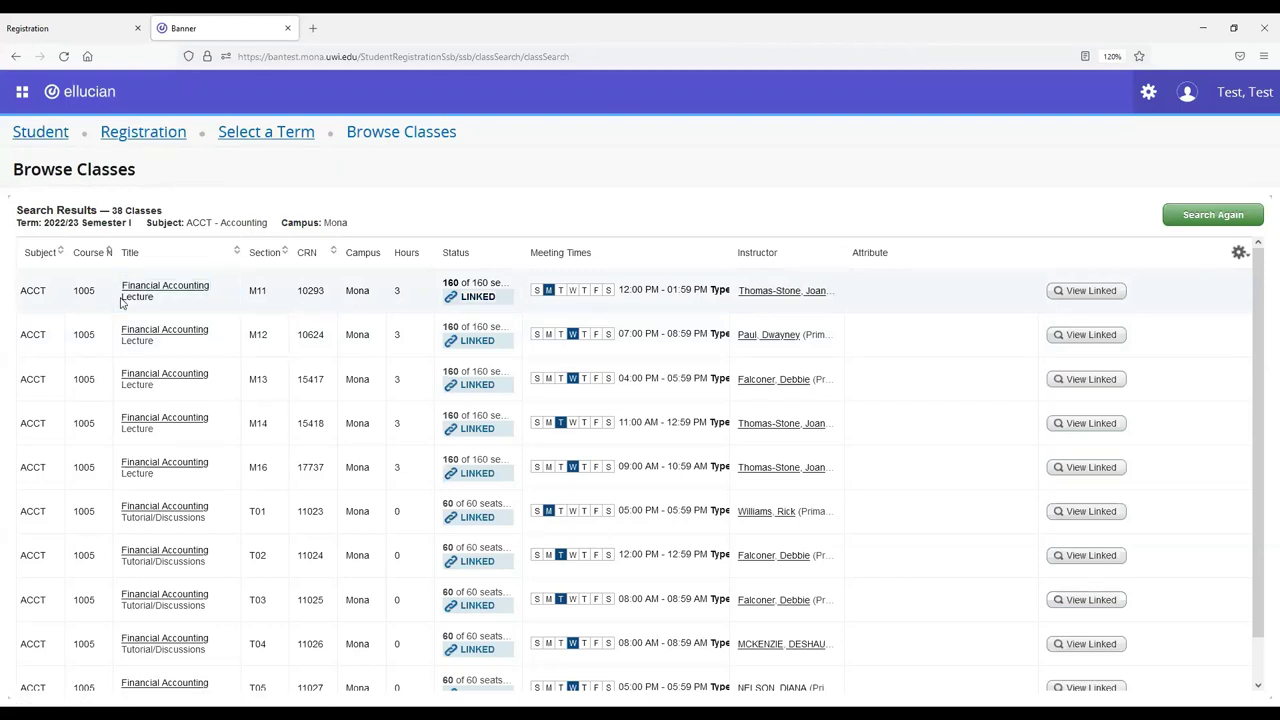
drag(210, 523, 118, 521)
click(118, 520)
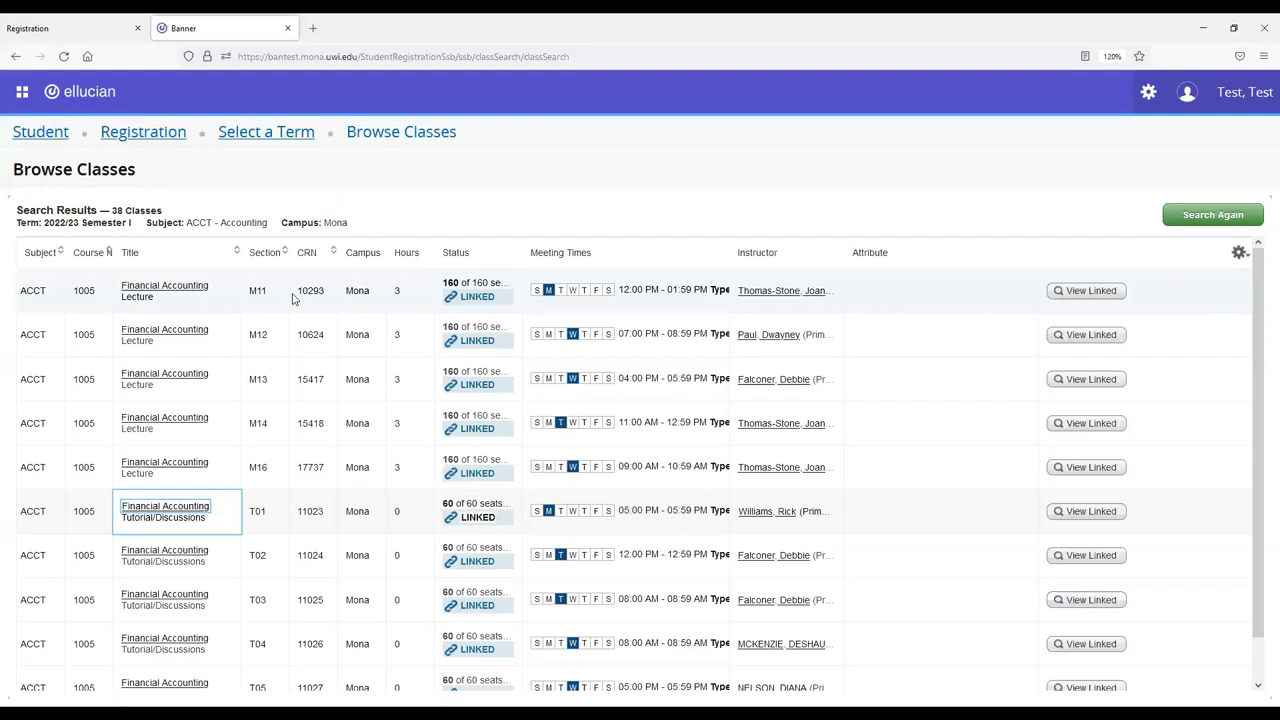
double_click(362, 292)
click(390, 313)
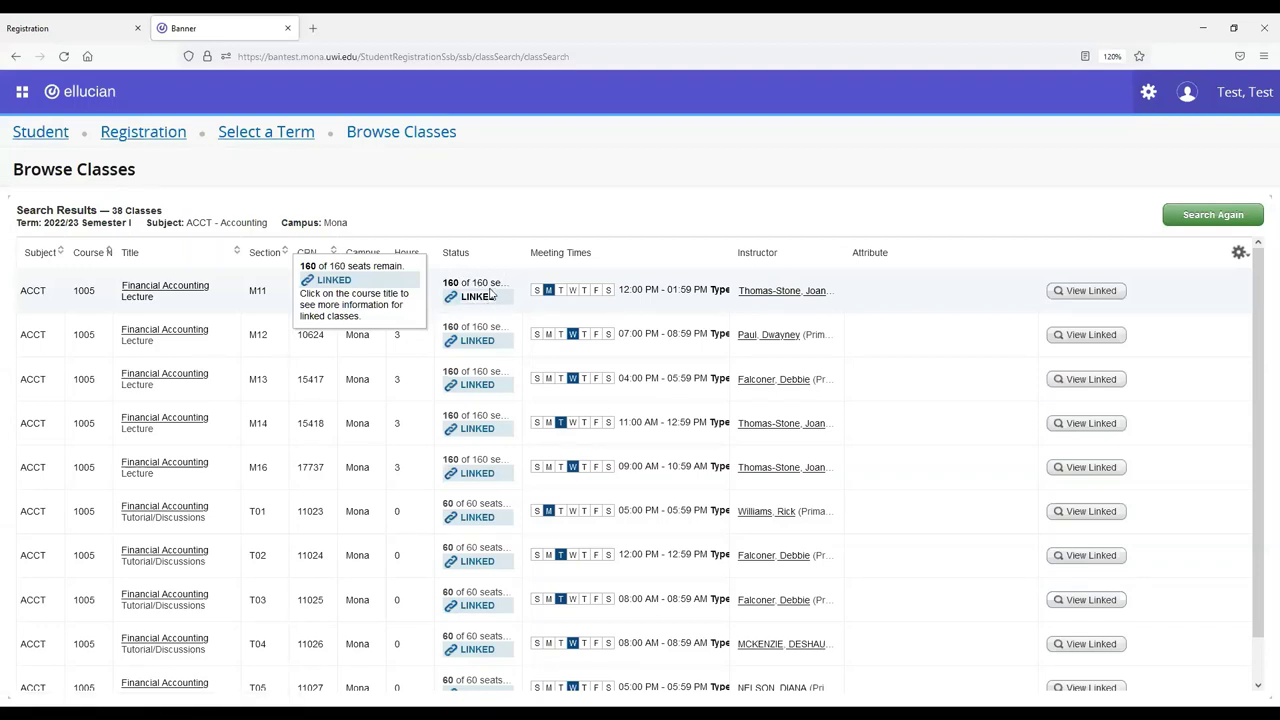
mouse_move(548, 293)
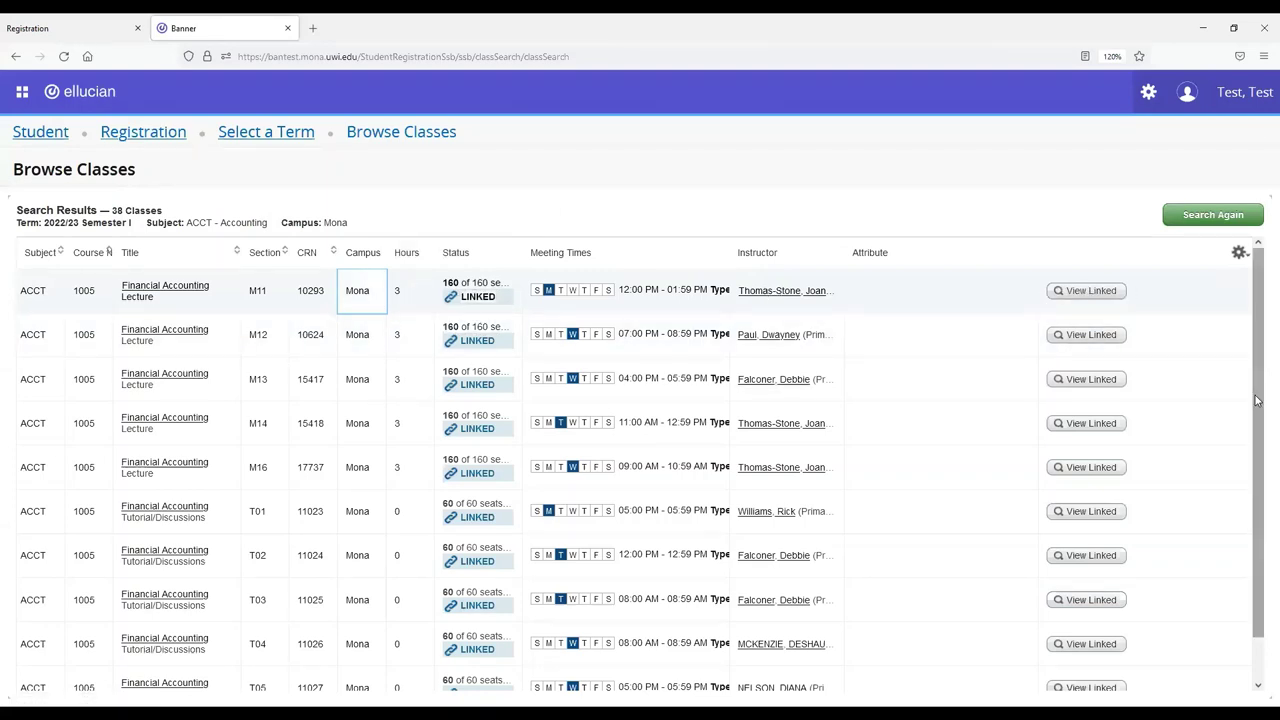
Step: Open the linked sections of the Financial Accounting lecture with CRN 10293 and review its tutorial options
drag(1260, 422, 1245, 308)
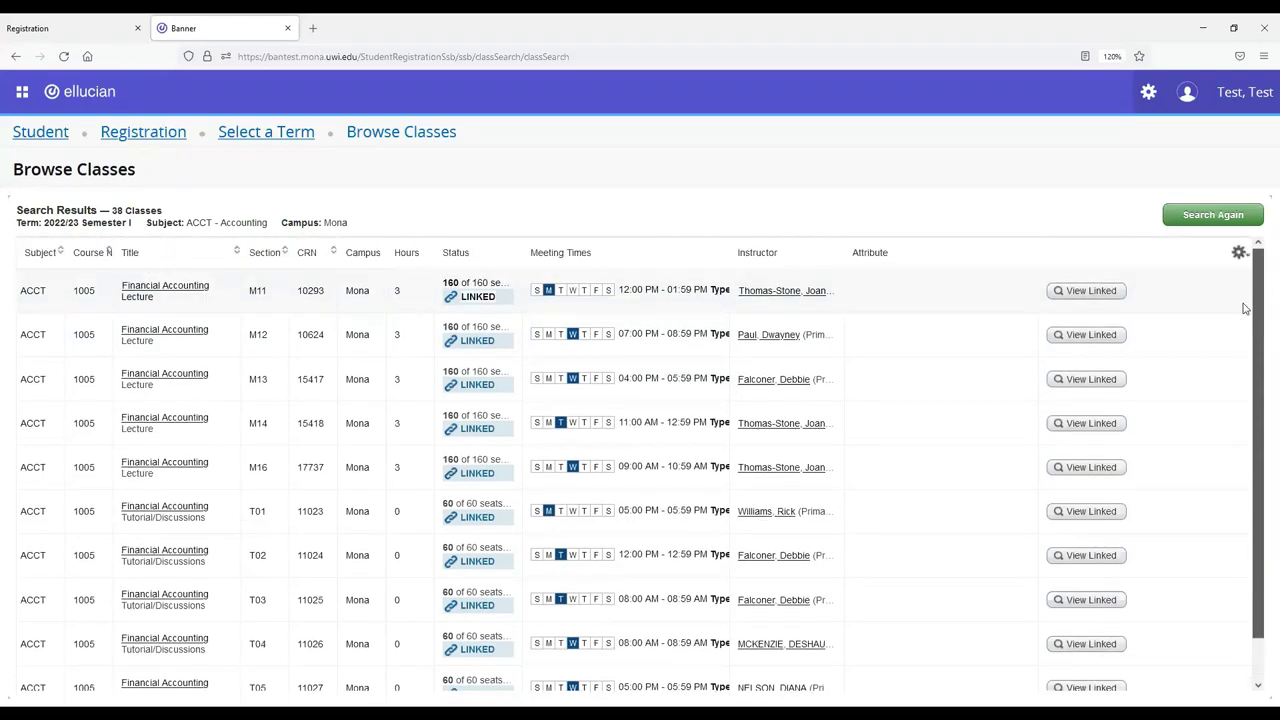
click(1085, 291)
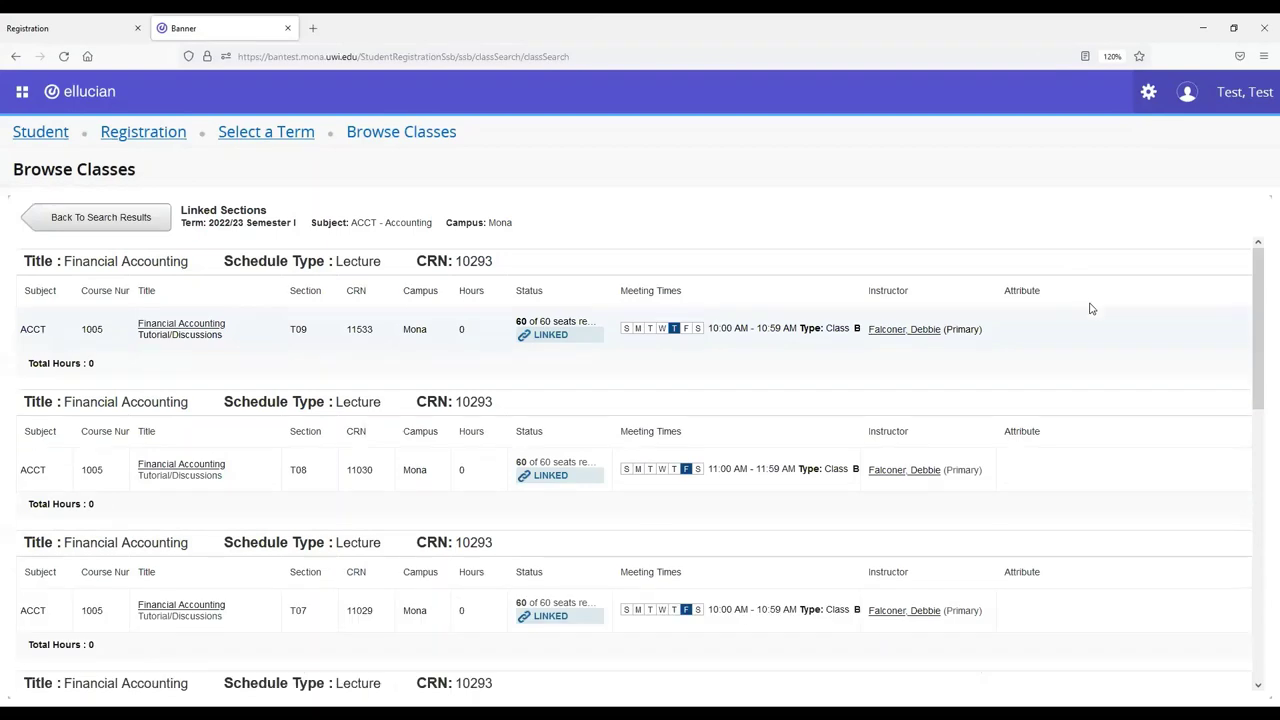
scroll(1130, 428, down, 7)
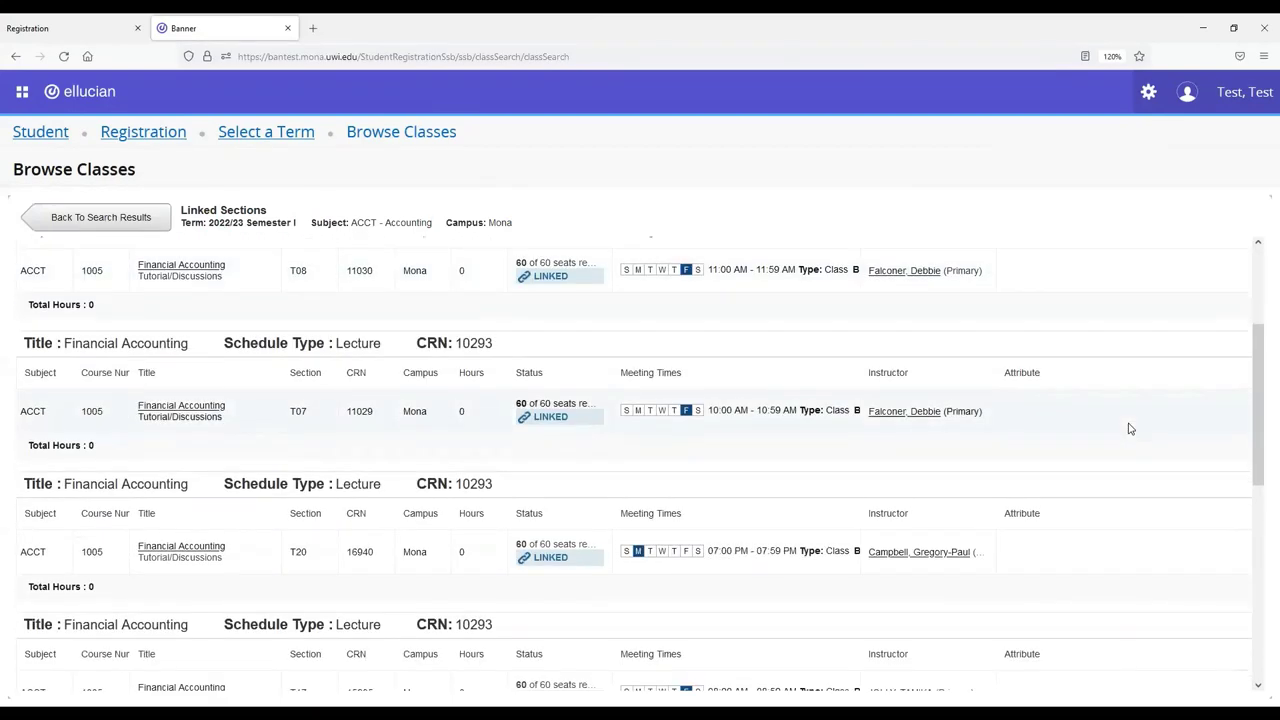
scroll(1130, 428, up, 7)
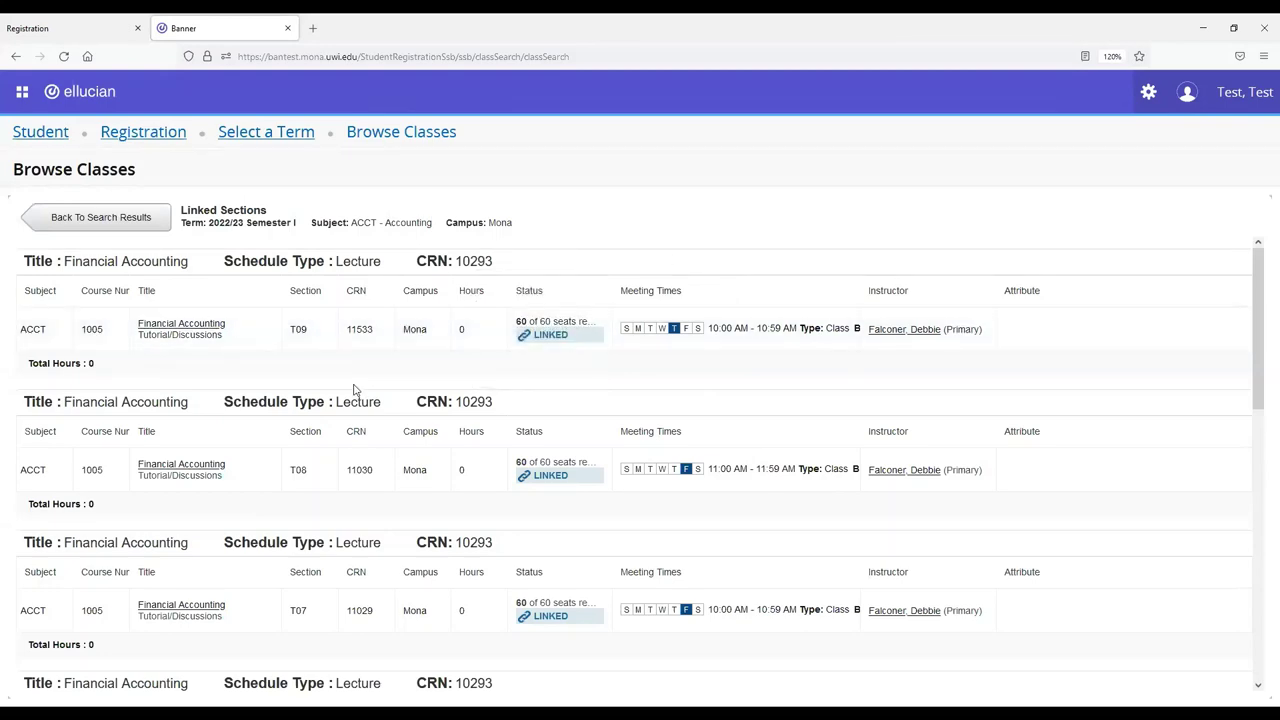
scroll(353, 392, down, 5)
scroll(353, 390, down, 3)
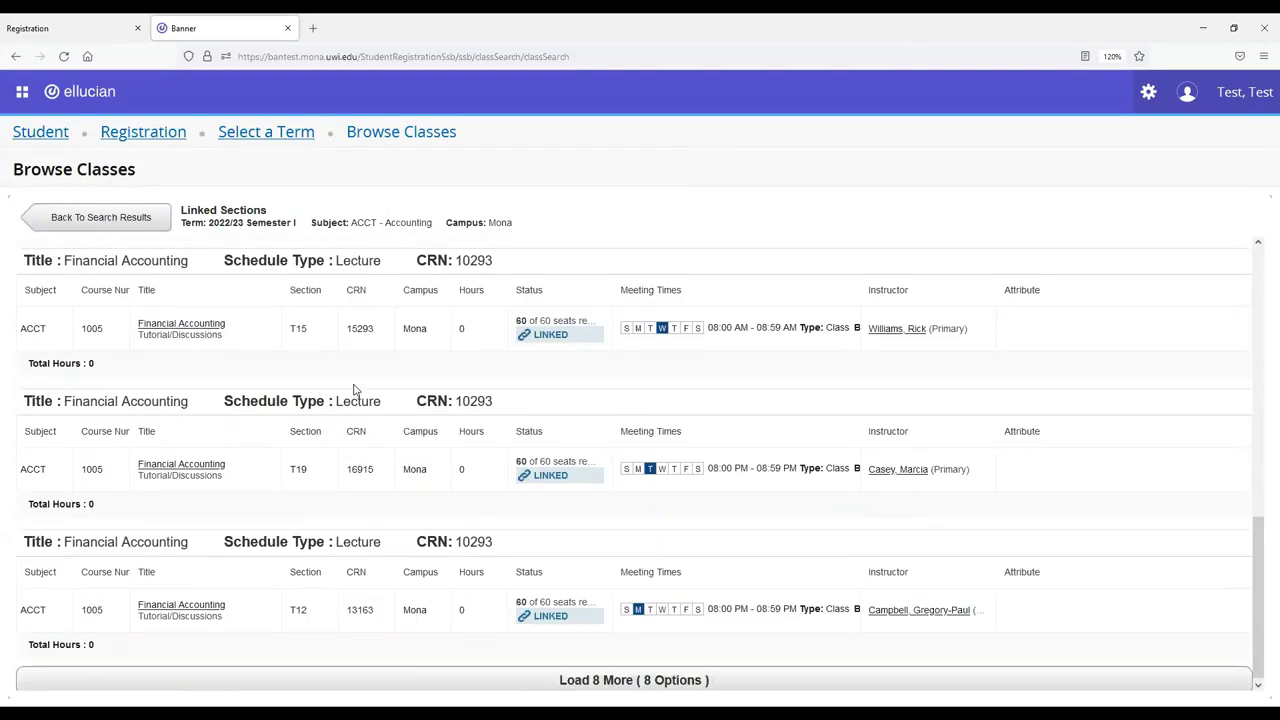
scroll(353, 390, up, 10)
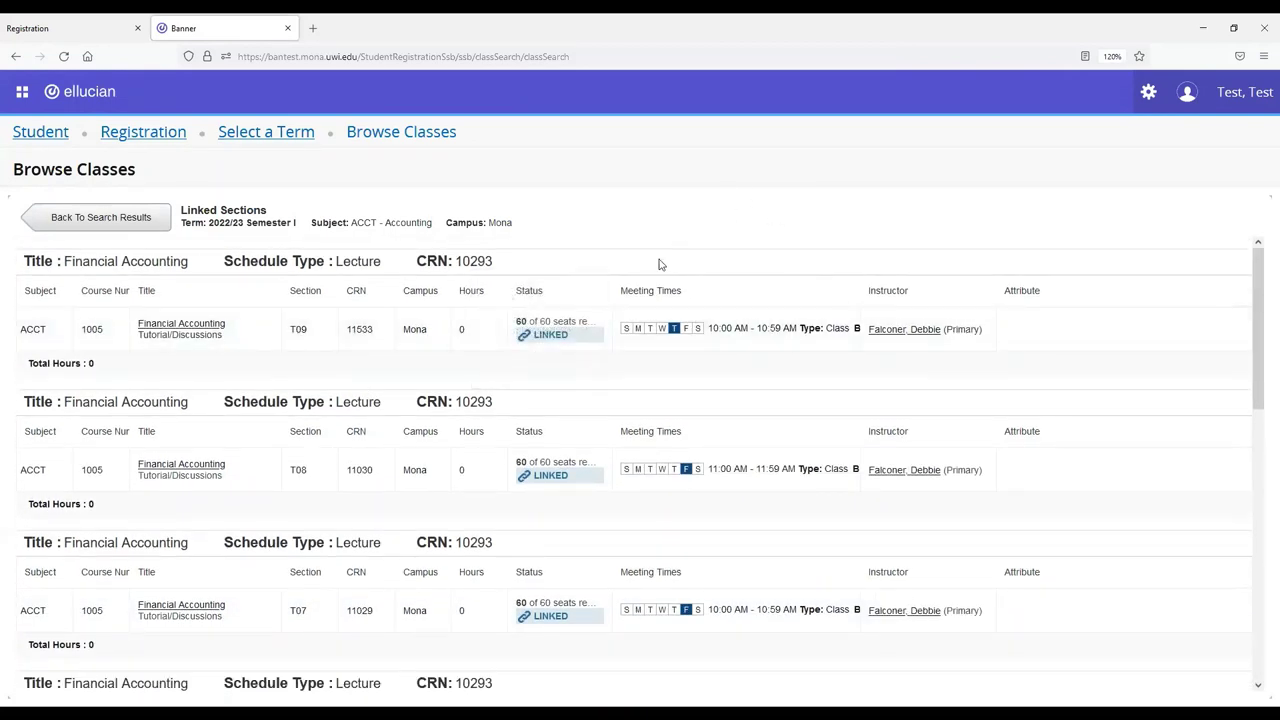
mouse_move(589, 360)
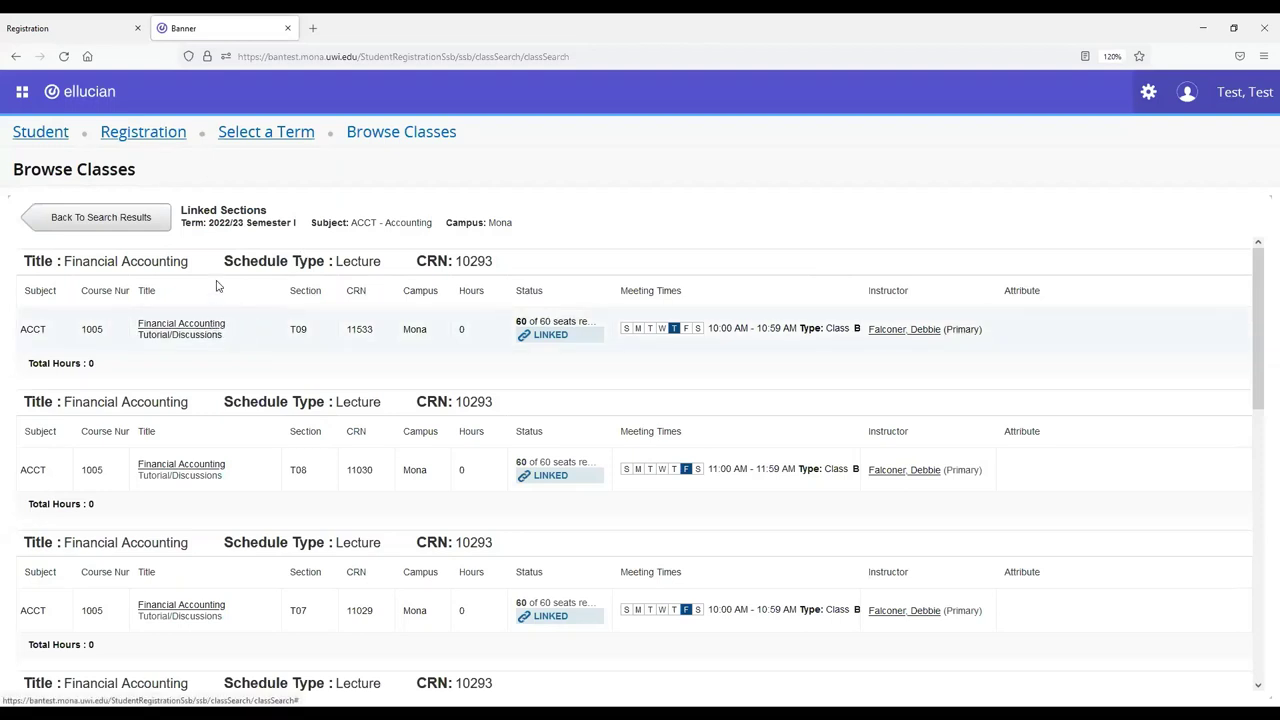
Step: Return from the linked tutorials to the Accounting search results and look through the Financial Accounting lecture and tutorial list
click(103, 219)
scroll(820, 452, down, 1)
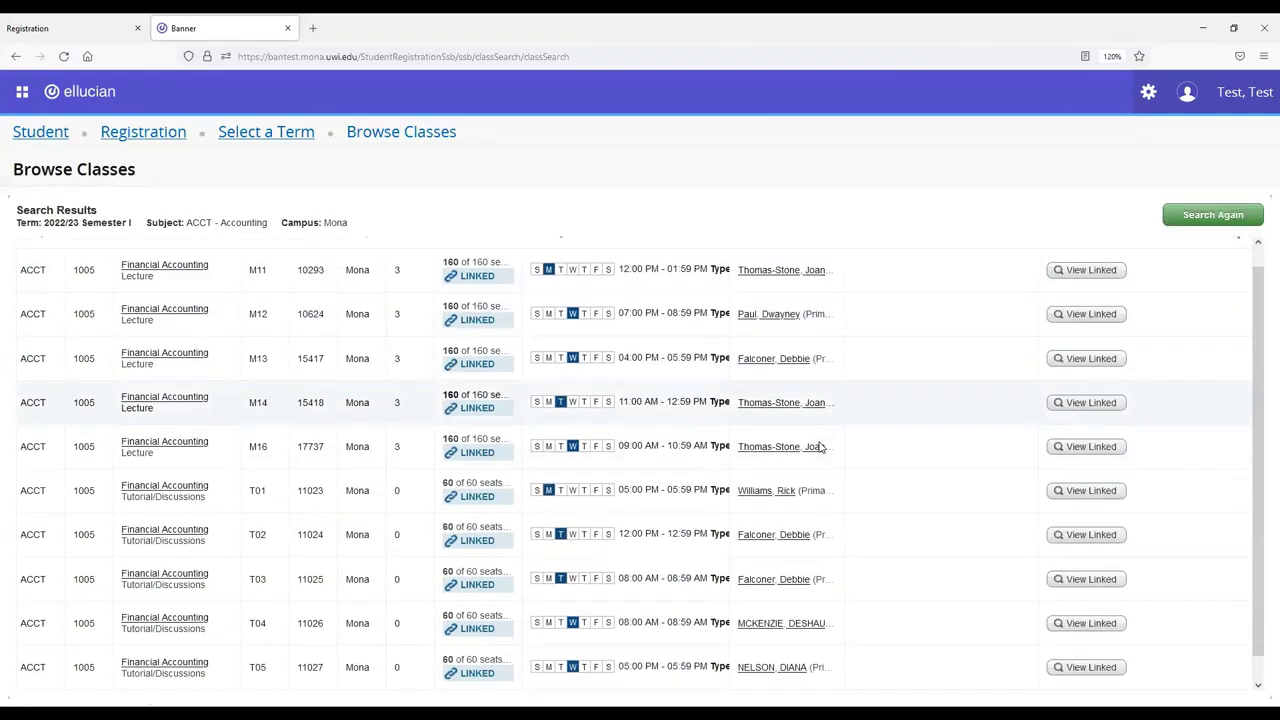
scroll(820, 447, up, 1)
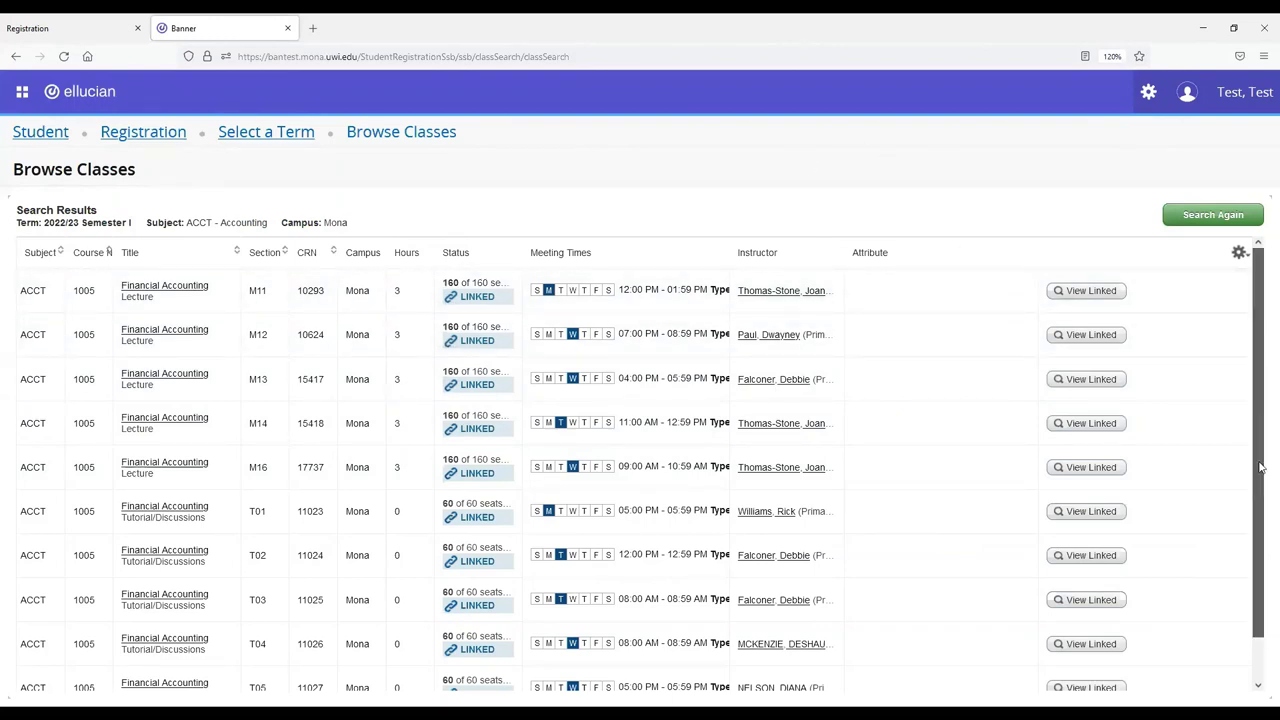
drag(1260, 450, 1259, 300)
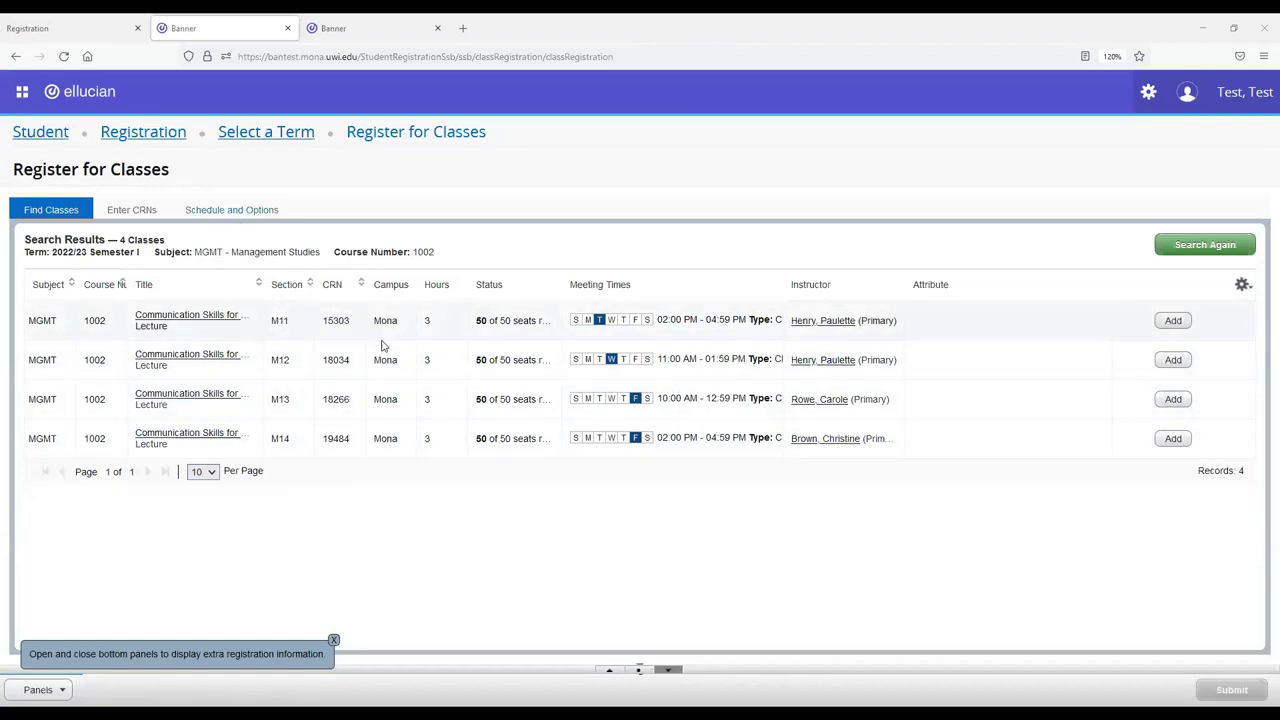
Step: Add MGMT 1002 lecture section M11 (CRN 15303) to the registration summary, enlarge the summary and submit the registration
click(641, 673)
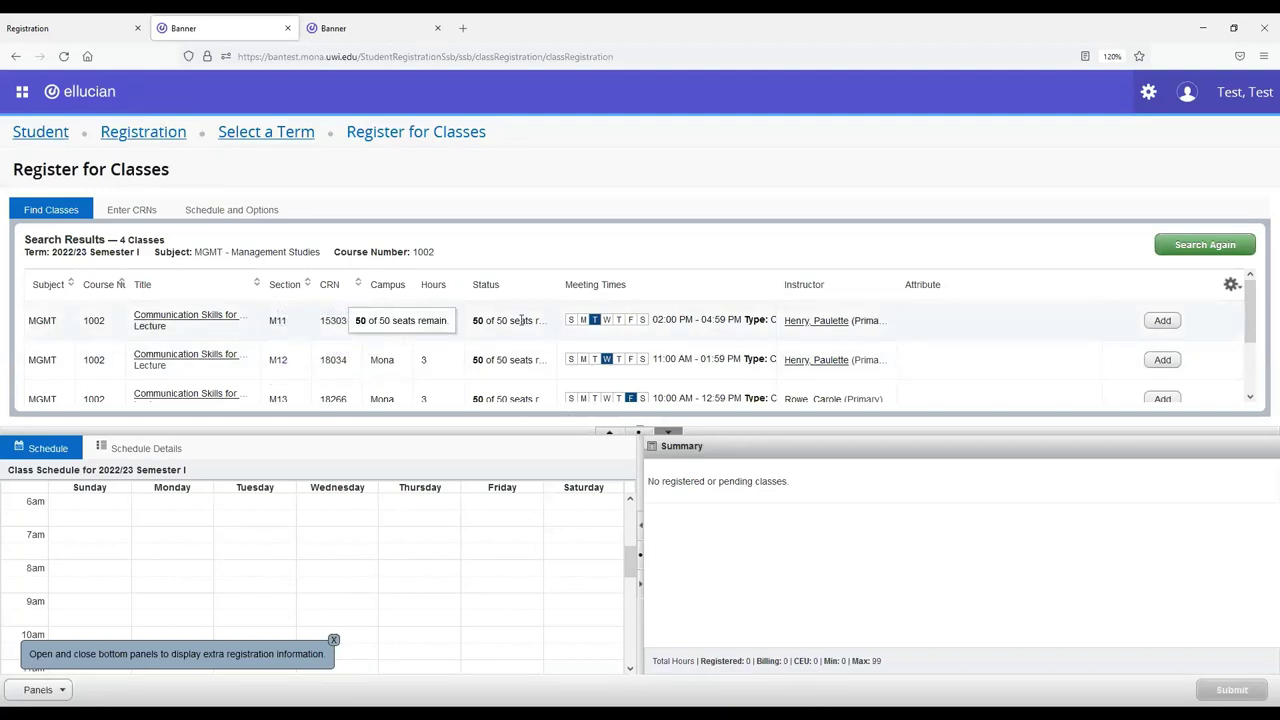
mouse_move(730, 334)
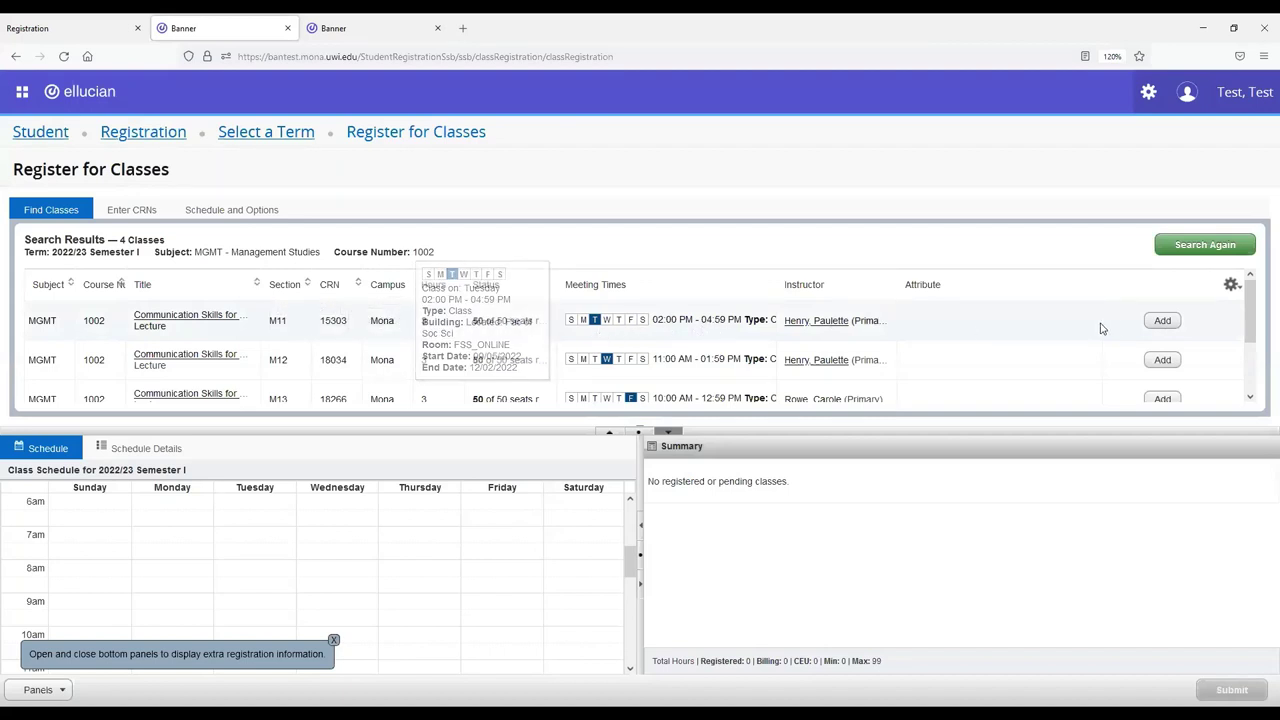
click(1163, 322)
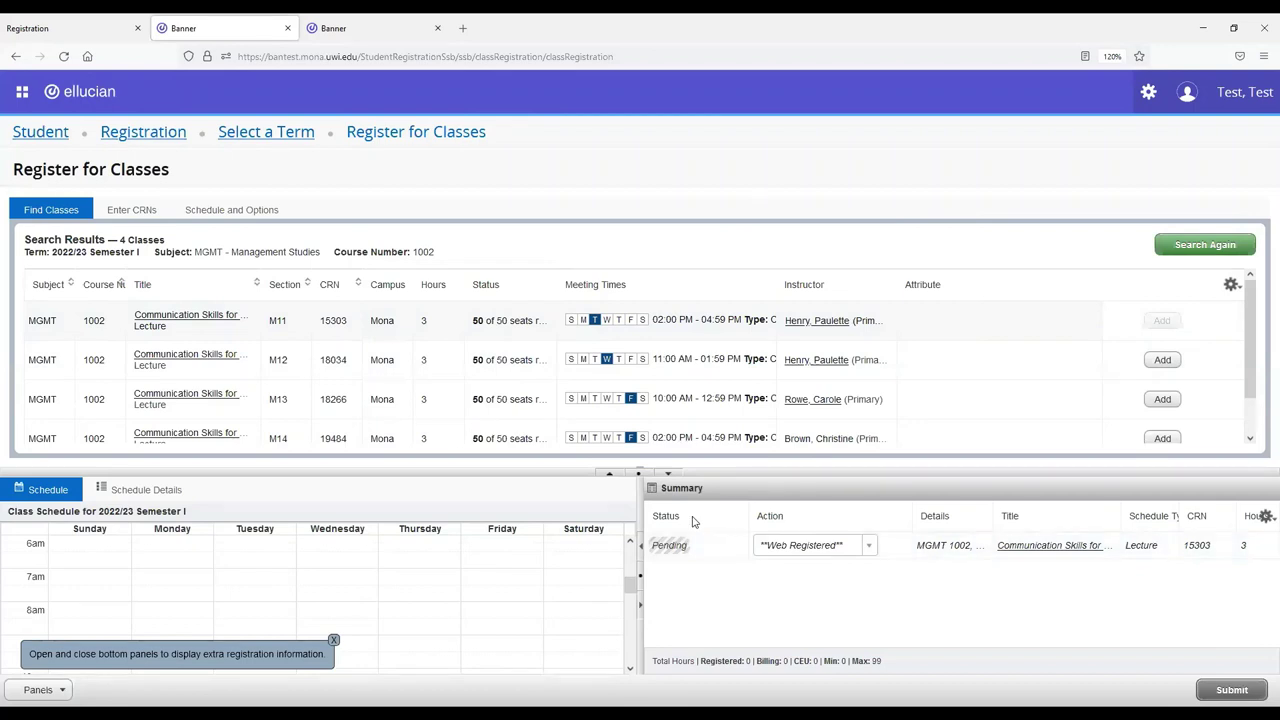
click(640, 548)
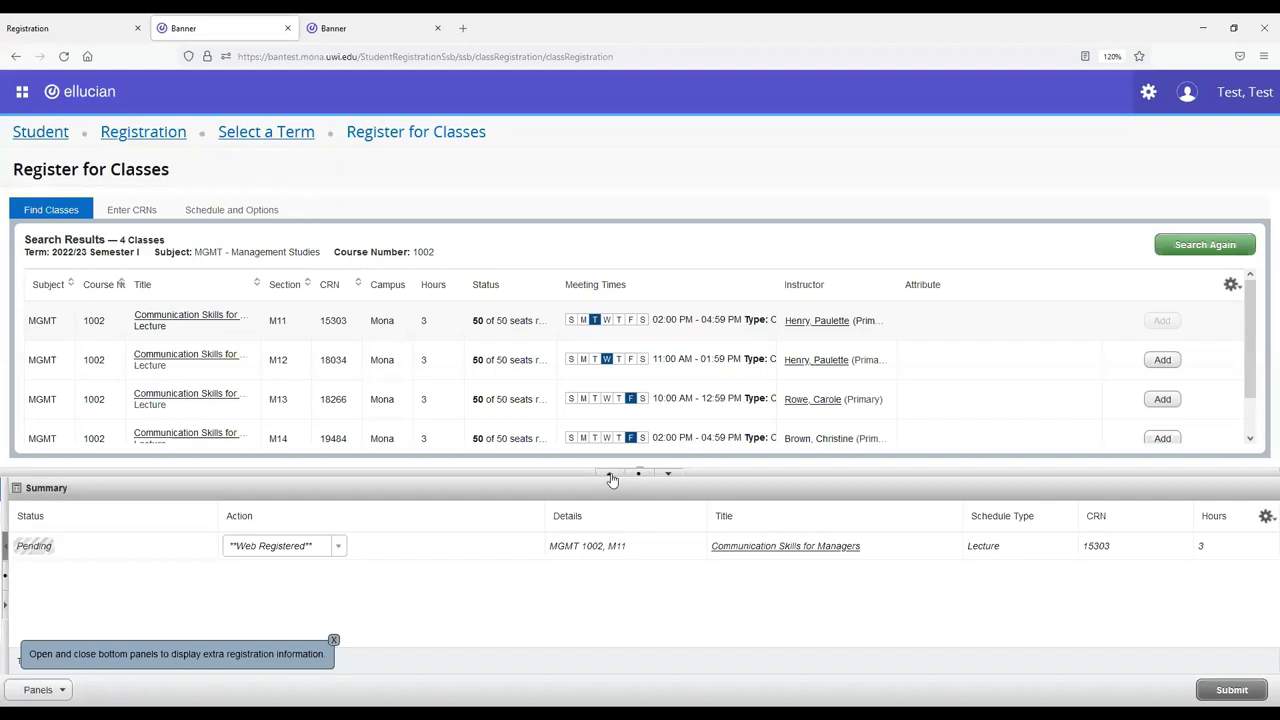
click(611, 477)
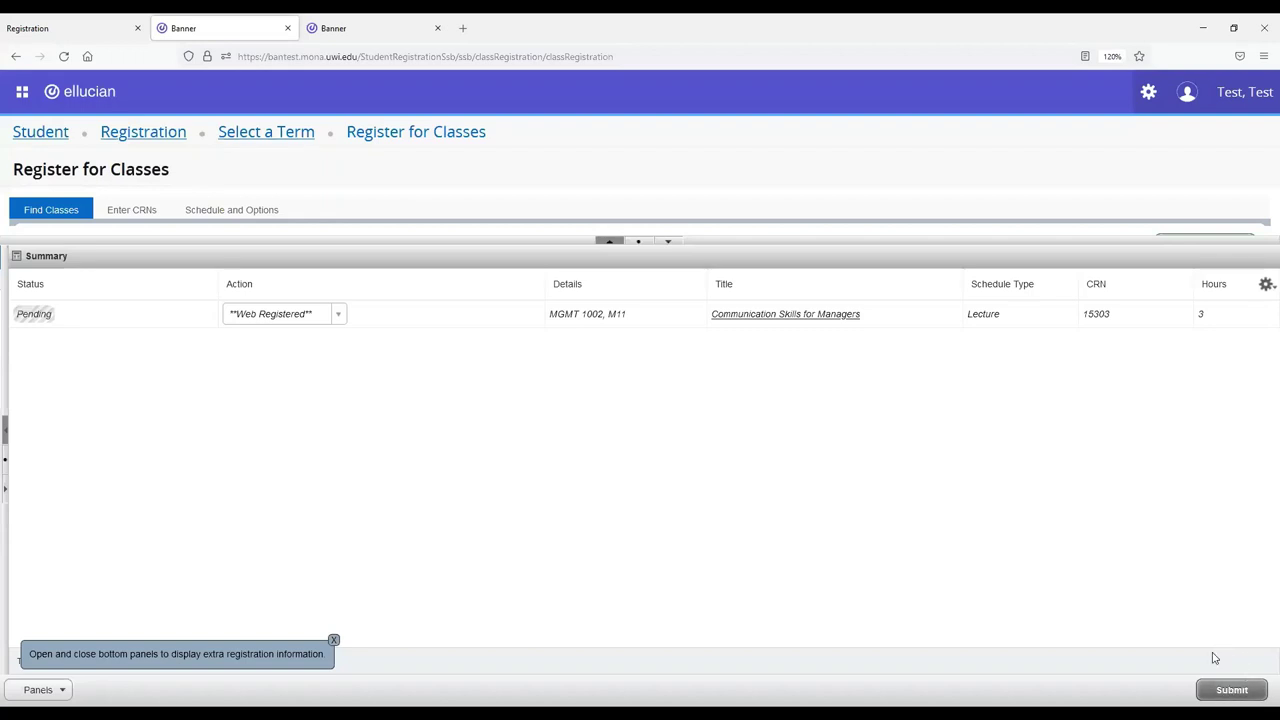
click(1231, 692)
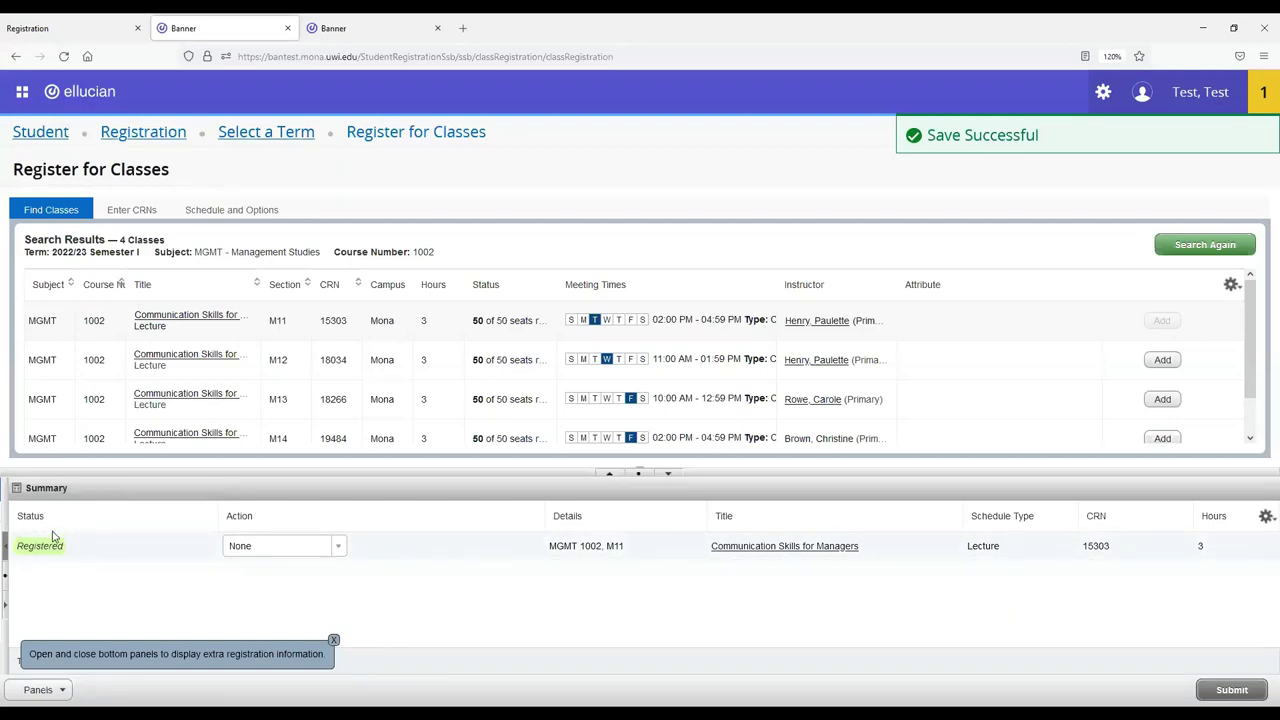
Step: Start a new class search for MGMT - Management Studies with course number 2012
click(1190, 251)
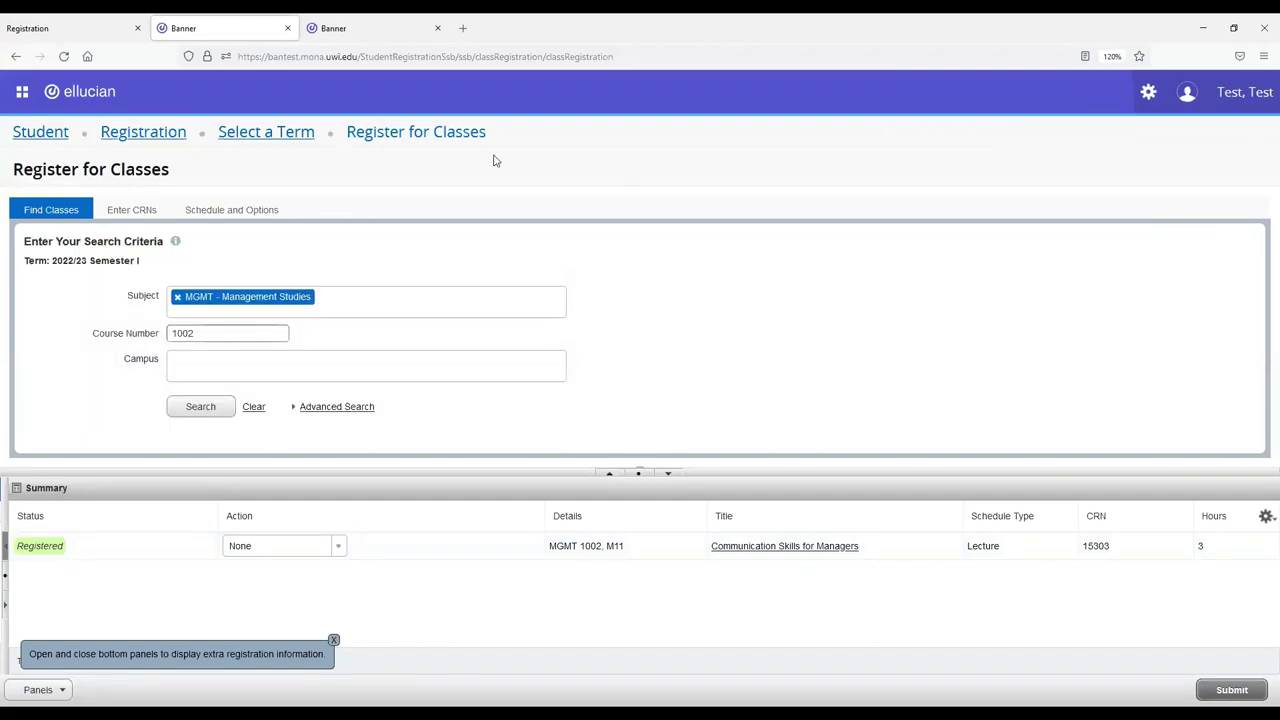
click(105, 334)
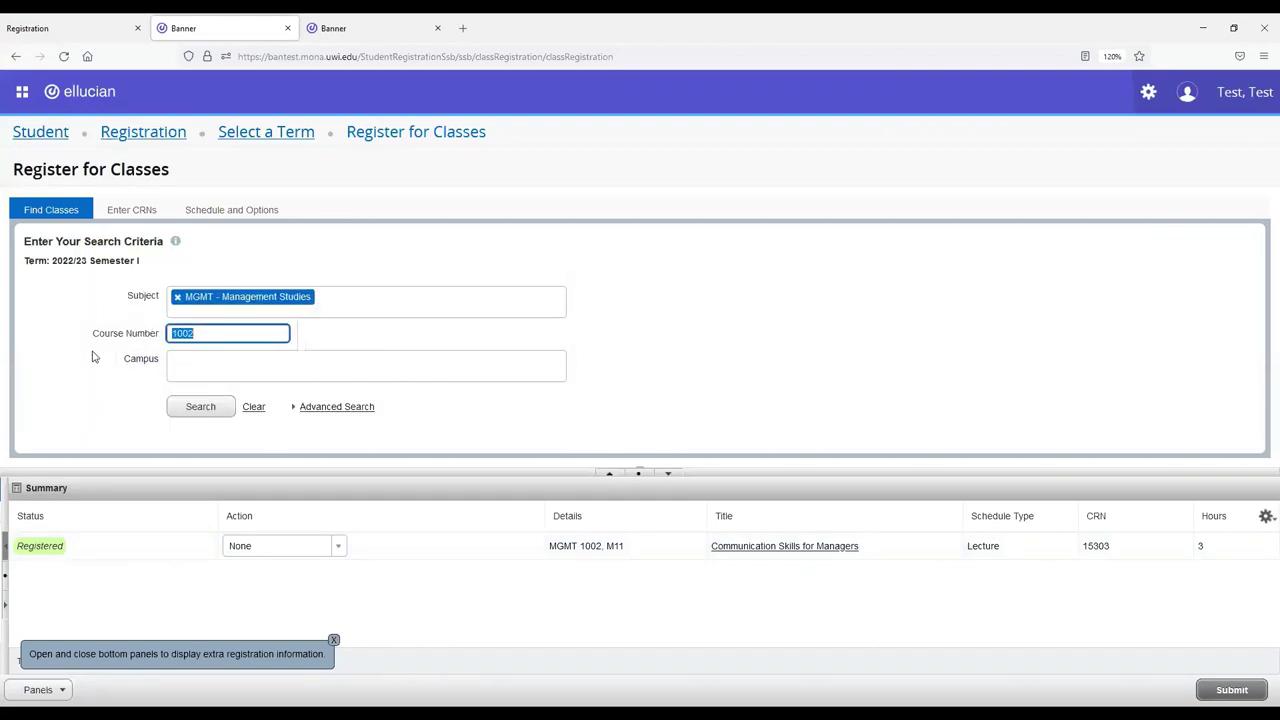
key(BackSpace)
click(200, 406)
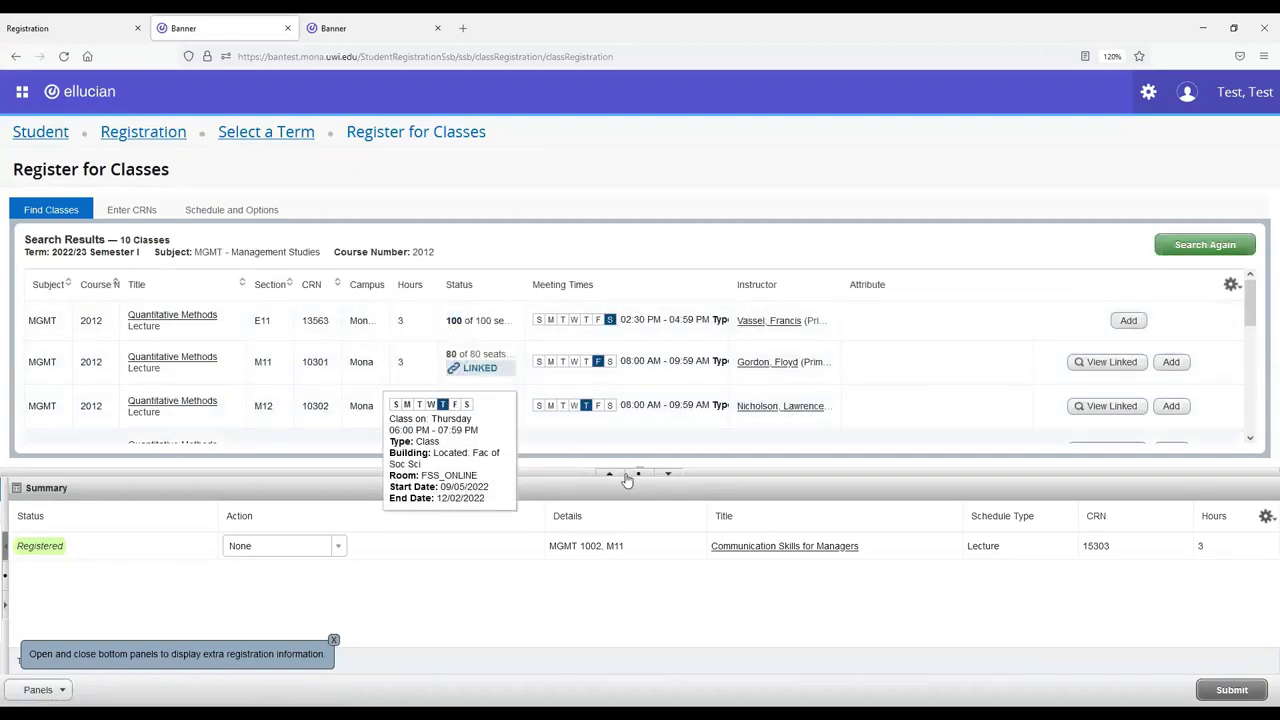
Step: Collapse the schedule and summary area and resize the Campus, Status and Meeting Times columns so their contents can be read
click(669, 477)
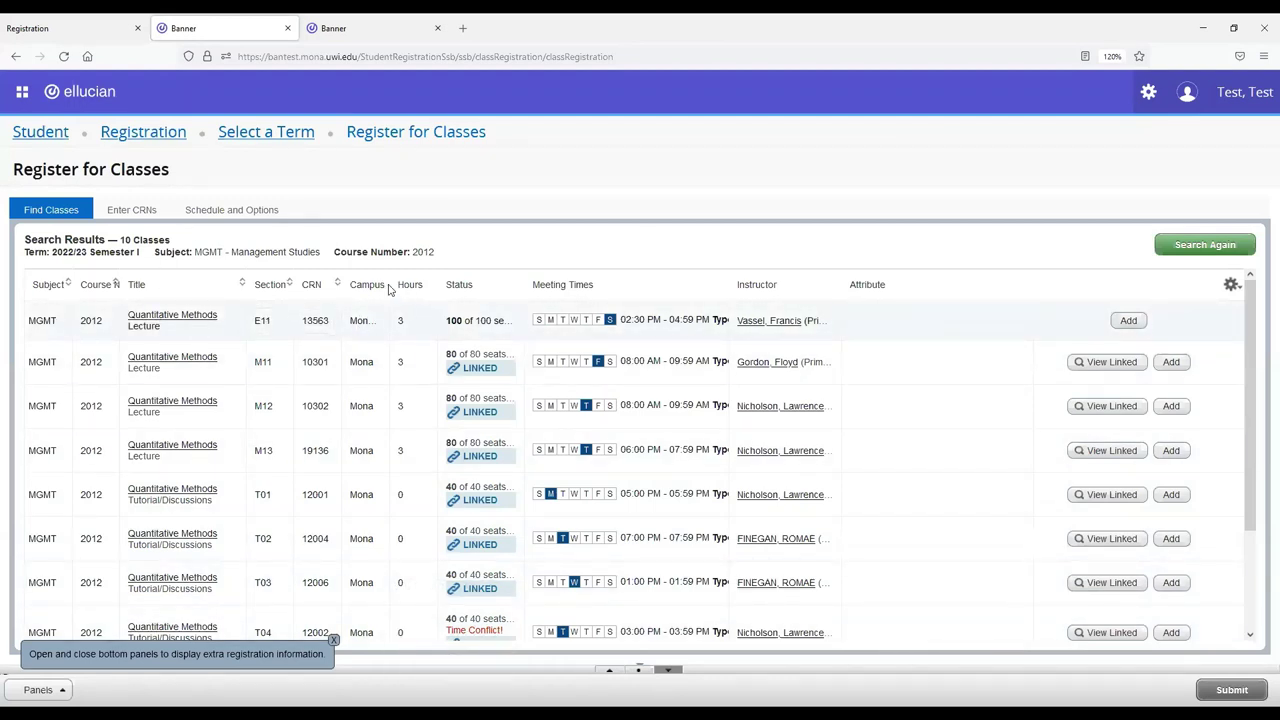
drag(390, 289, 460, 289)
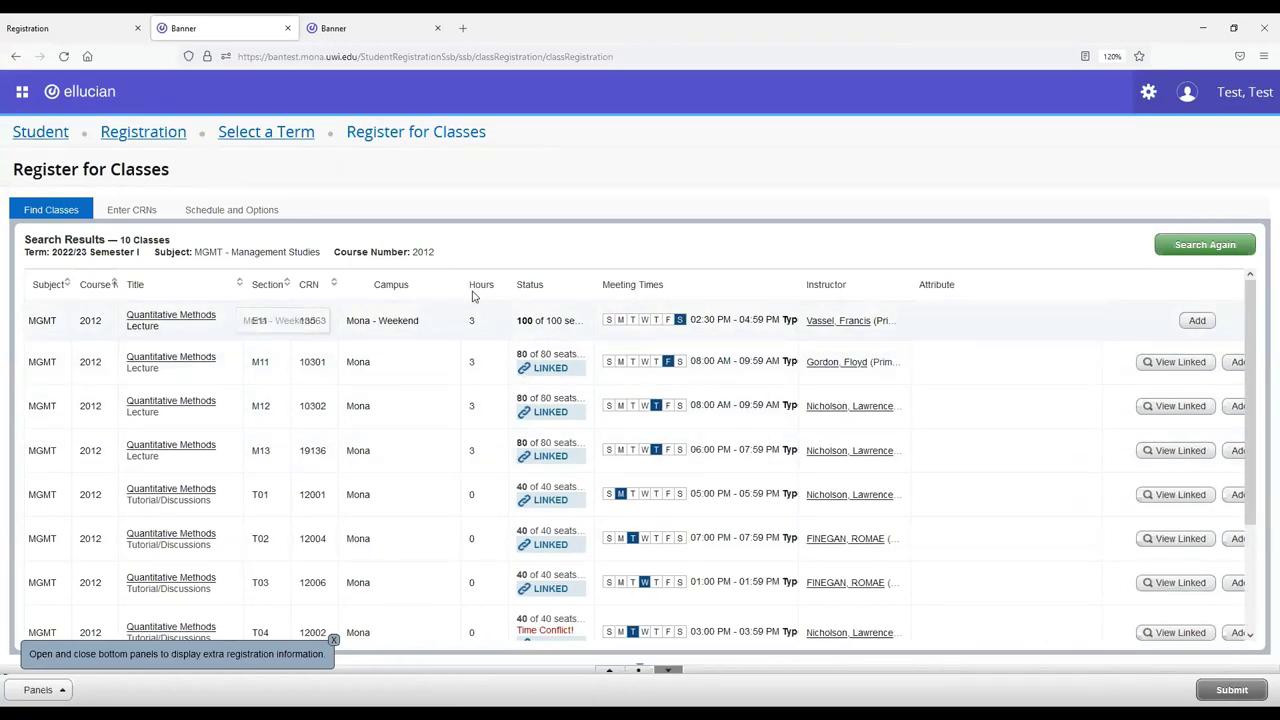
mouse_move(461, 285)
mouse_down()
mouse_move(424, 285)
mouse_move(436, 286)
mouse_up()
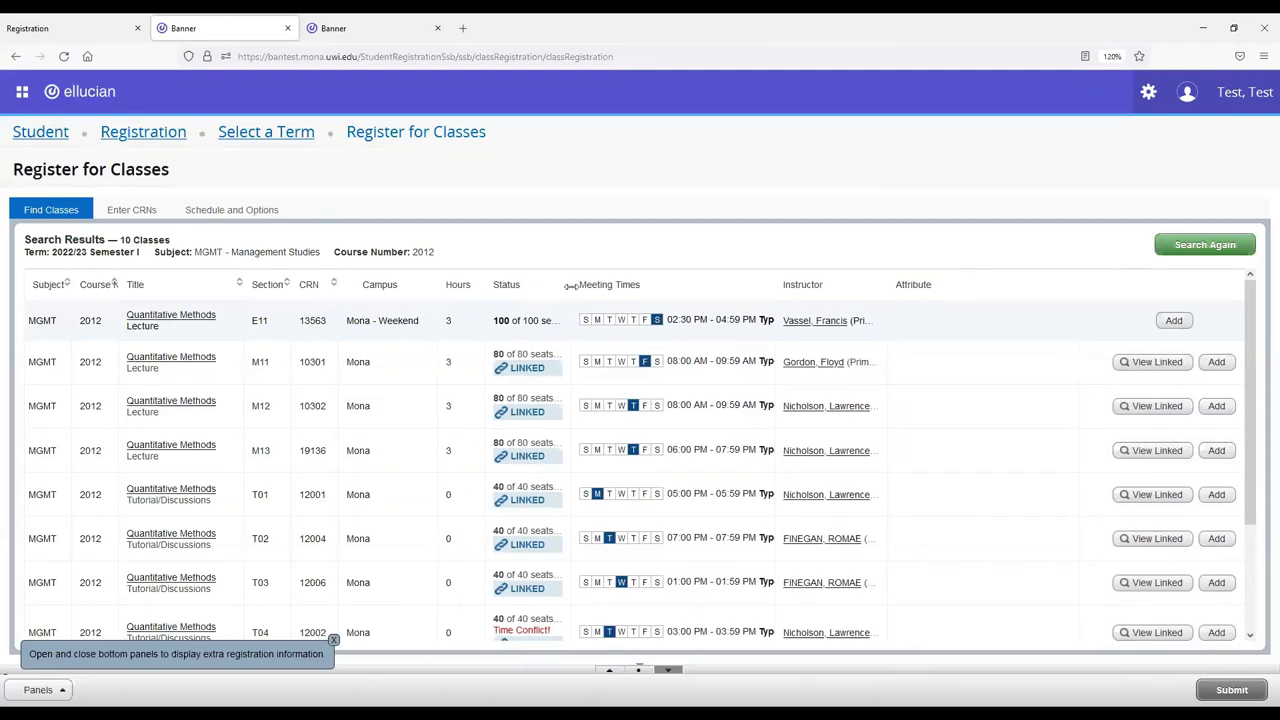
drag(569, 286, 623, 286)
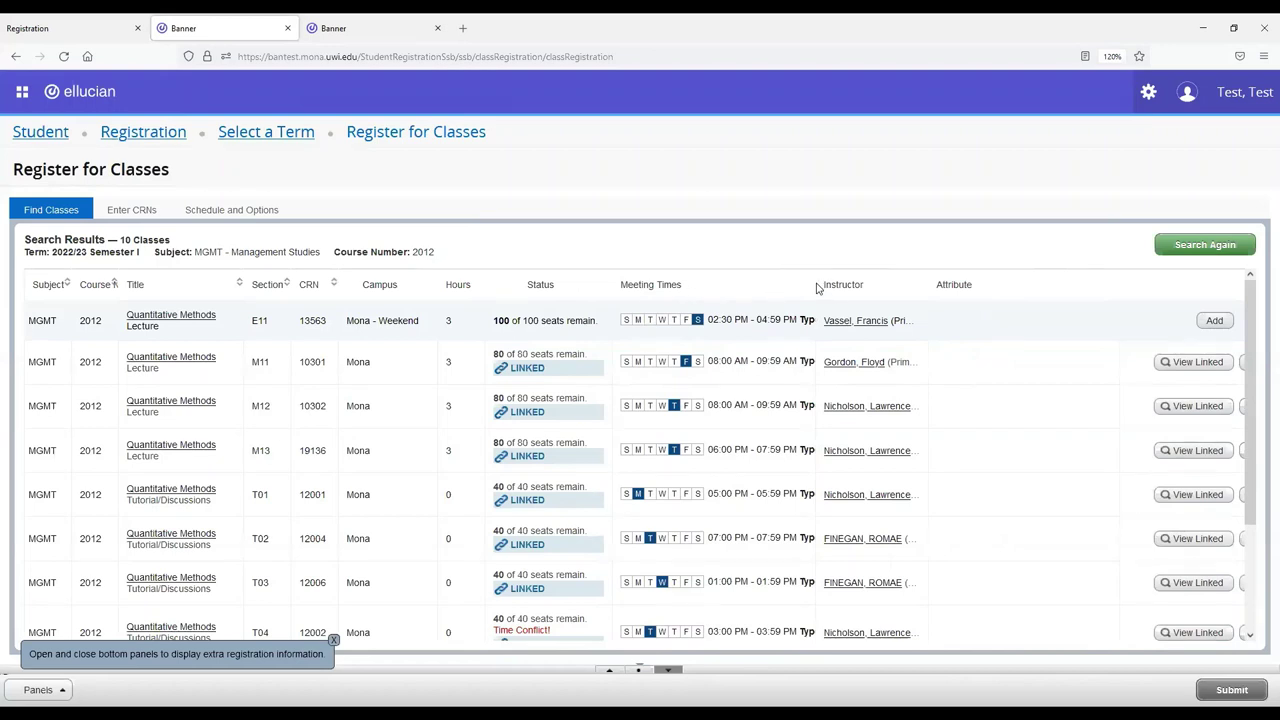
mouse_move(810, 288)
mouse_down()
mouse_move(917, 294)
mouse_move(800, 298)
mouse_up()
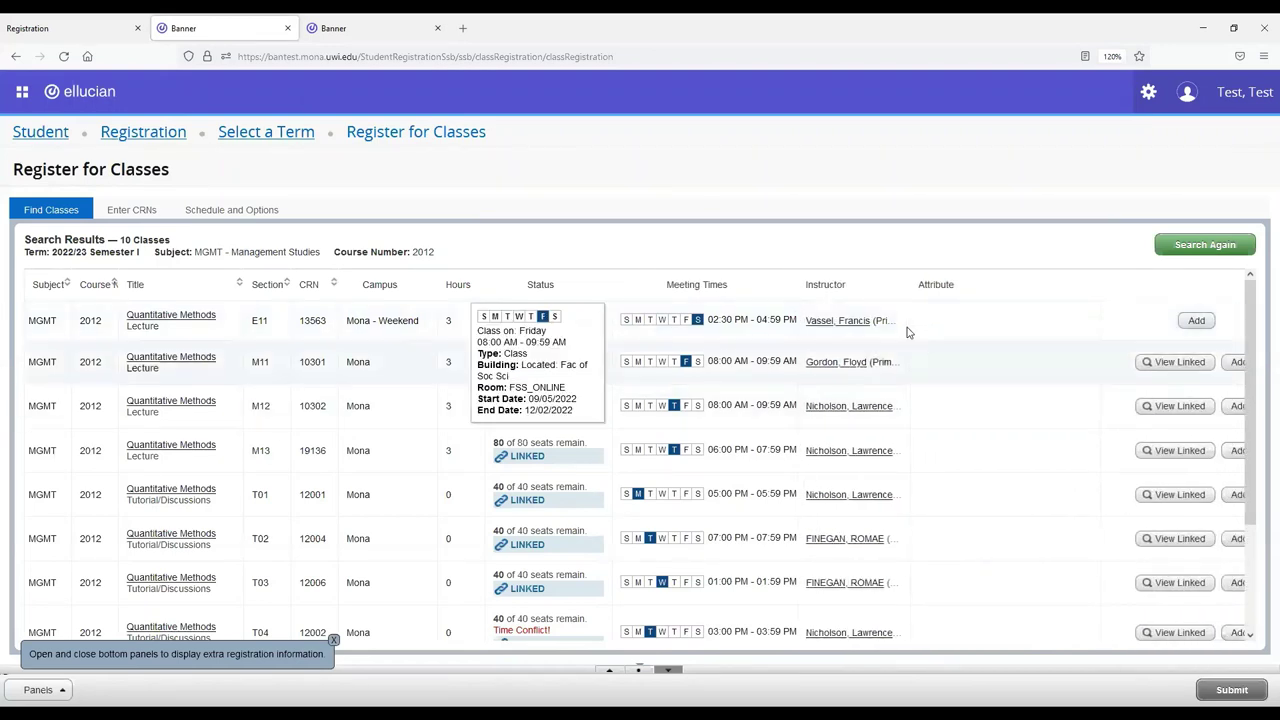
Step: Review the class details of Quantitative Methods section E11, covering meeting times, enrollment, linked sections, restrictions, prerequisites and corequisites, and close them
click(173, 316)
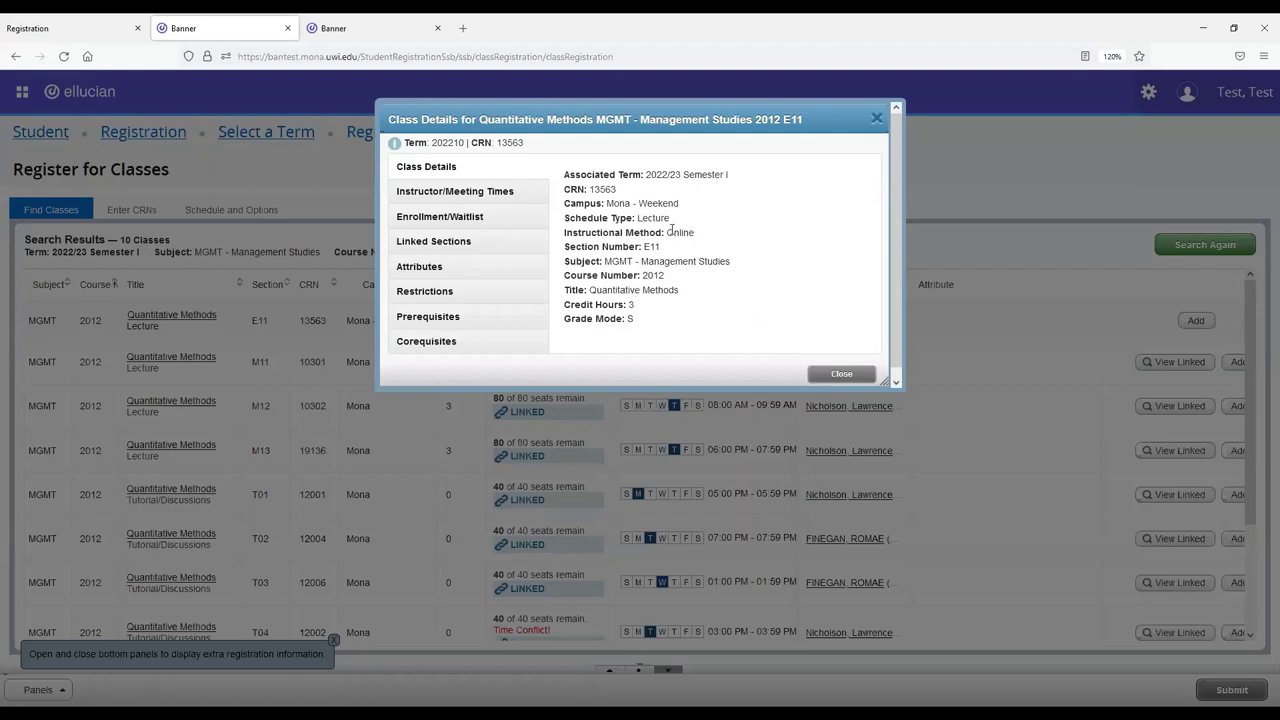
click(473, 199)
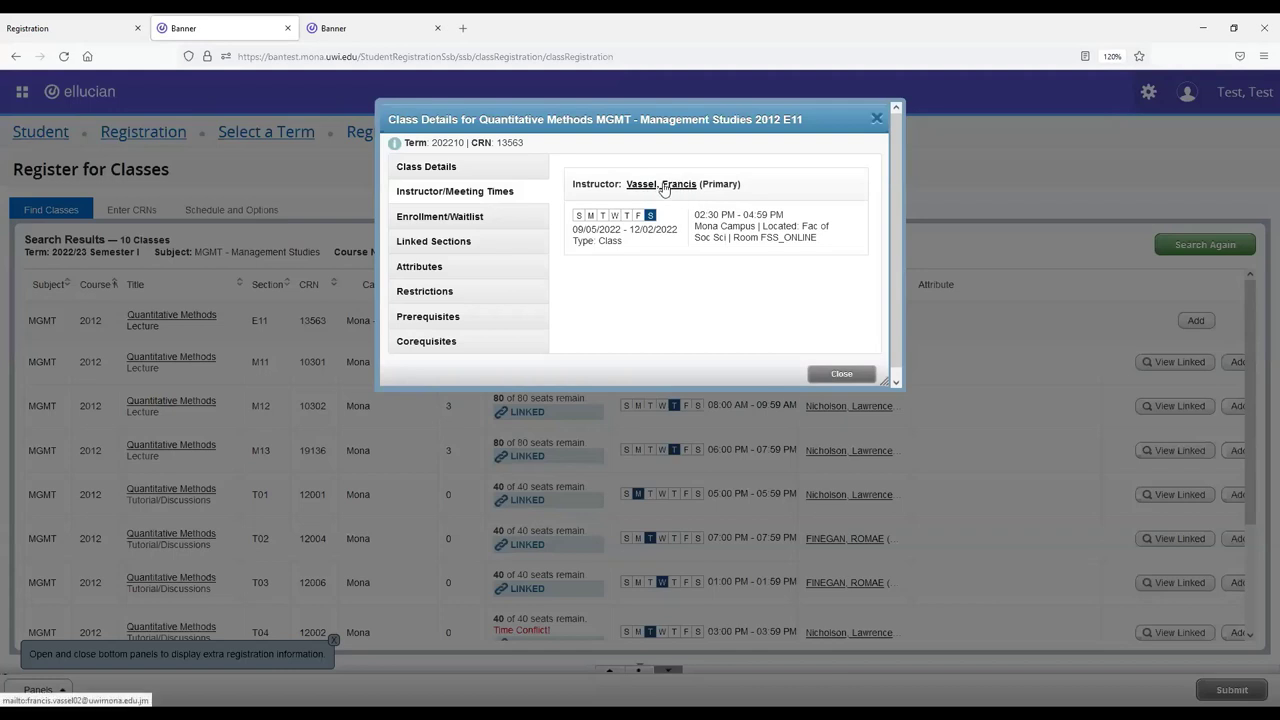
click(468, 218)
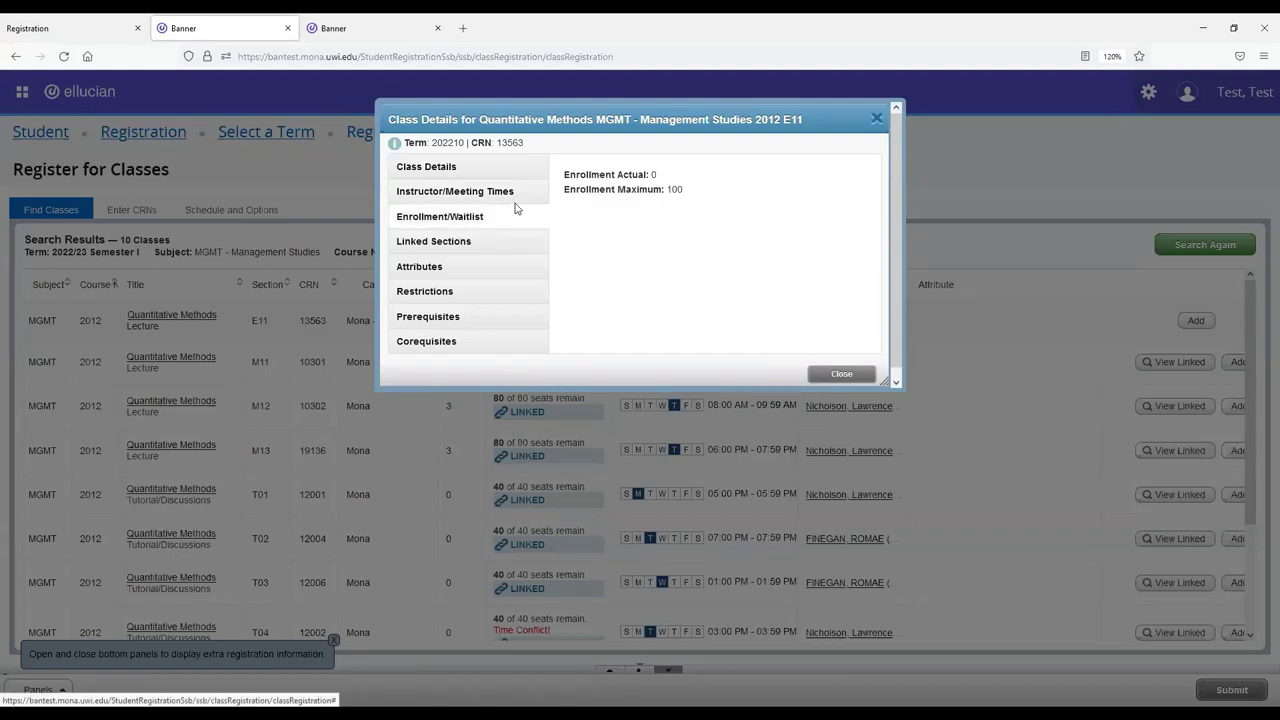
double_click(668, 189)
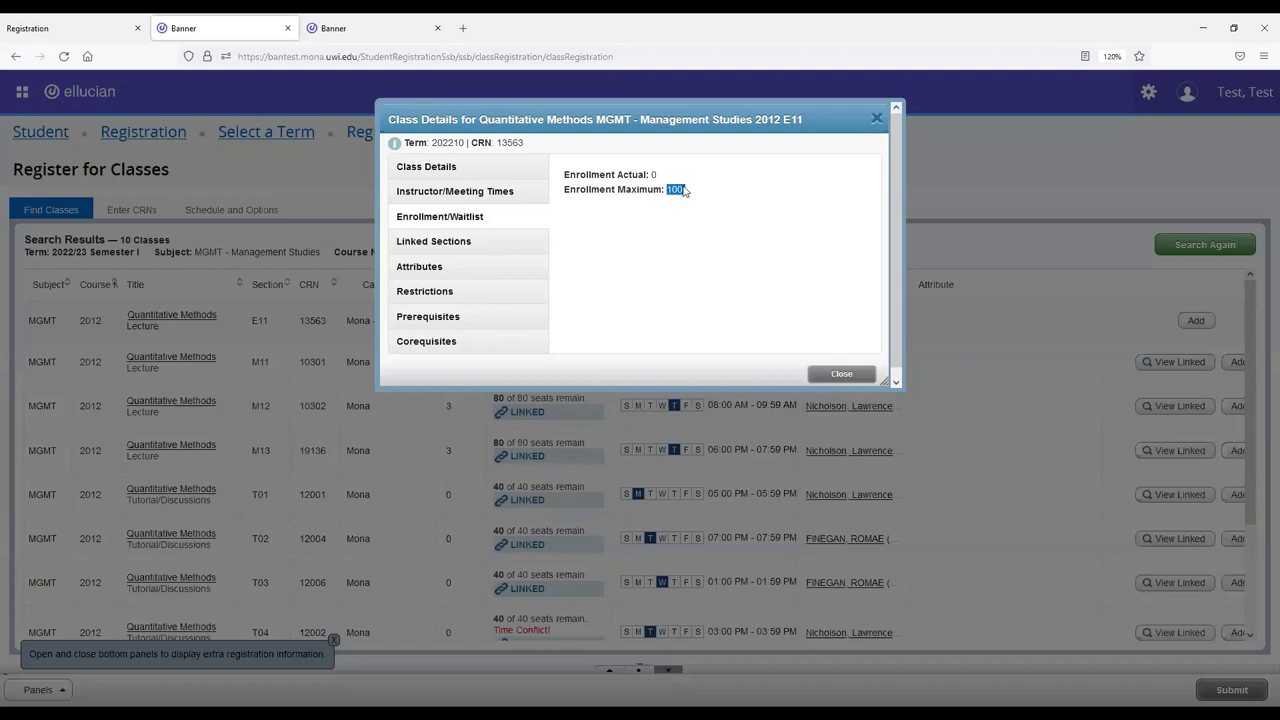
click(647, 174)
click(465, 247)
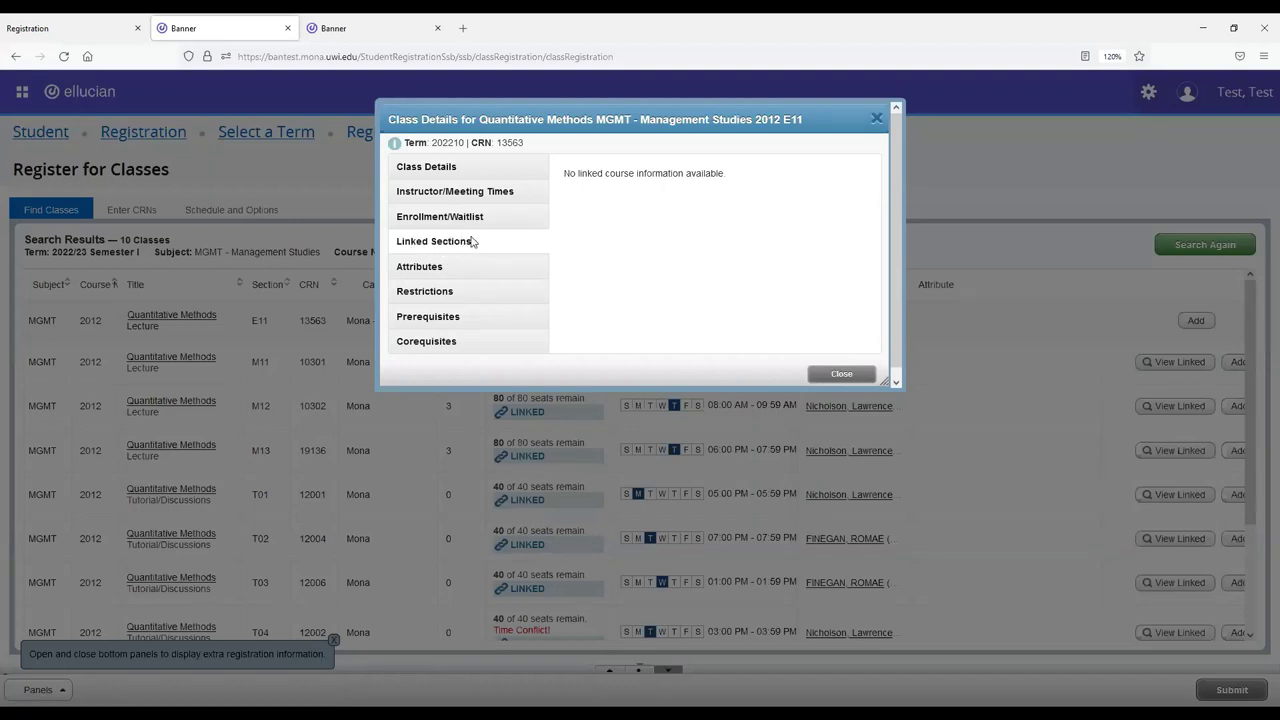
click(443, 292)
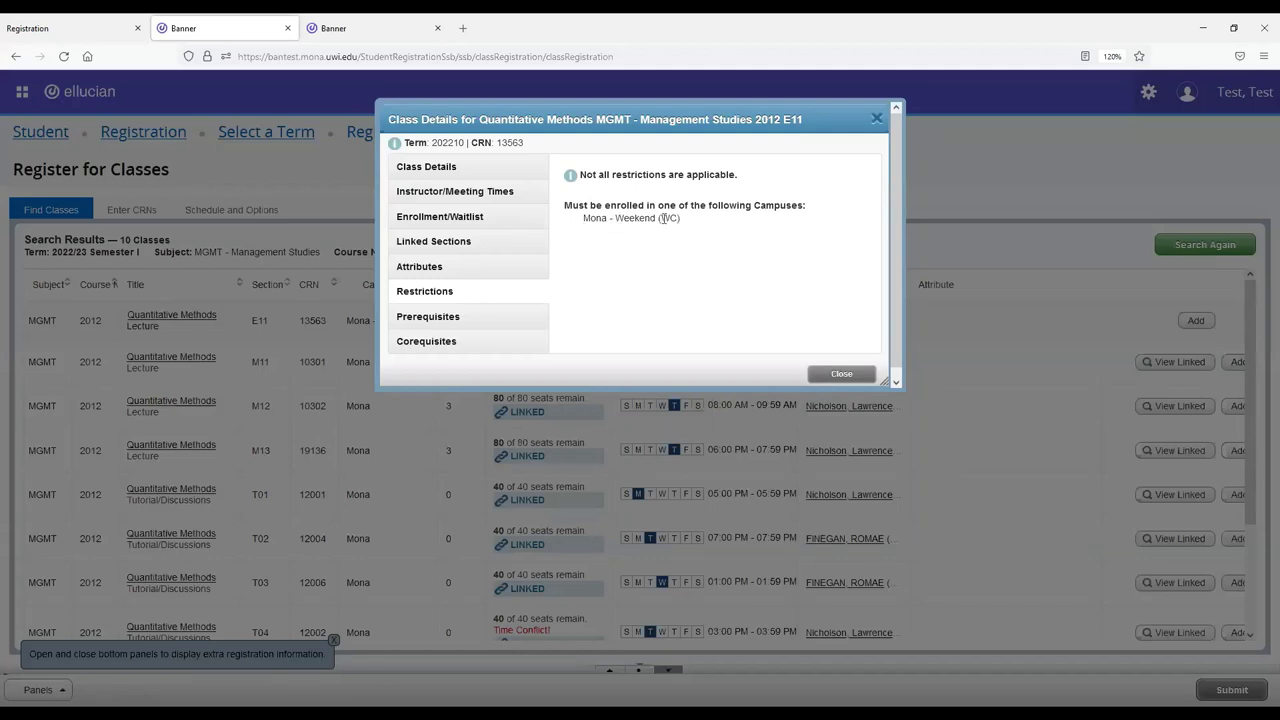
click(450, 320)
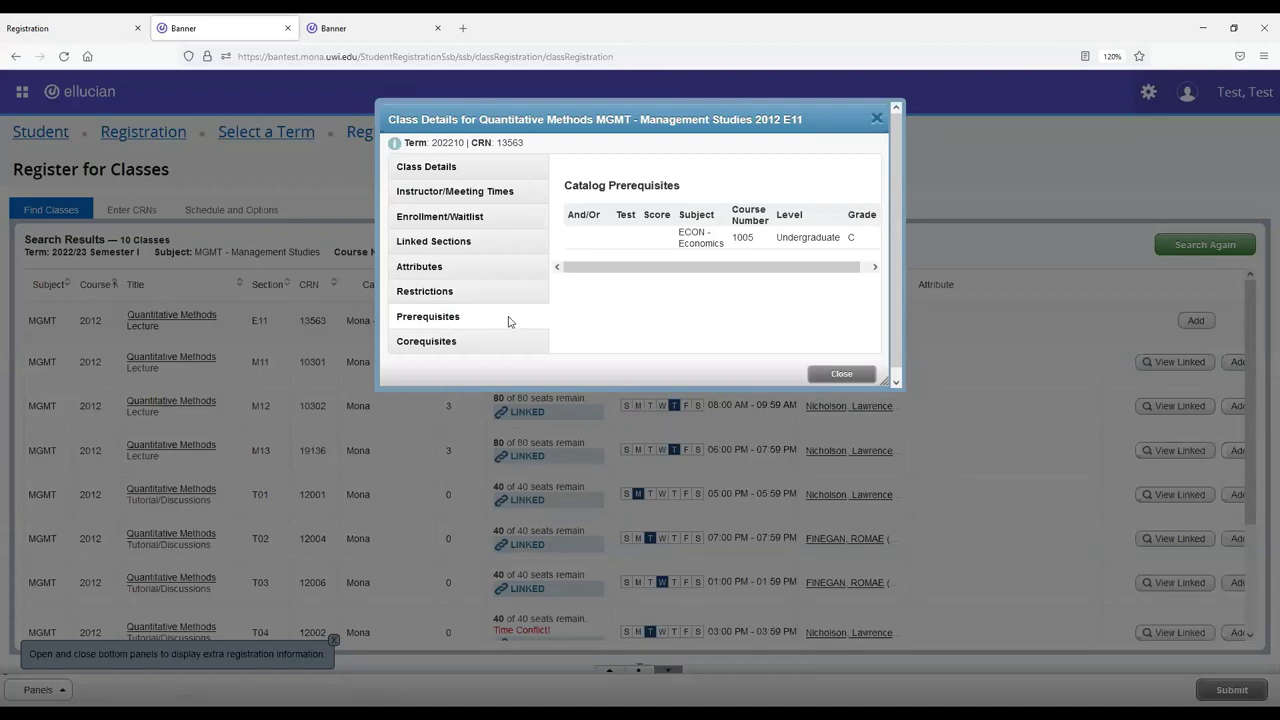
drag(770, 270, 629, 267)
click(450, 345)
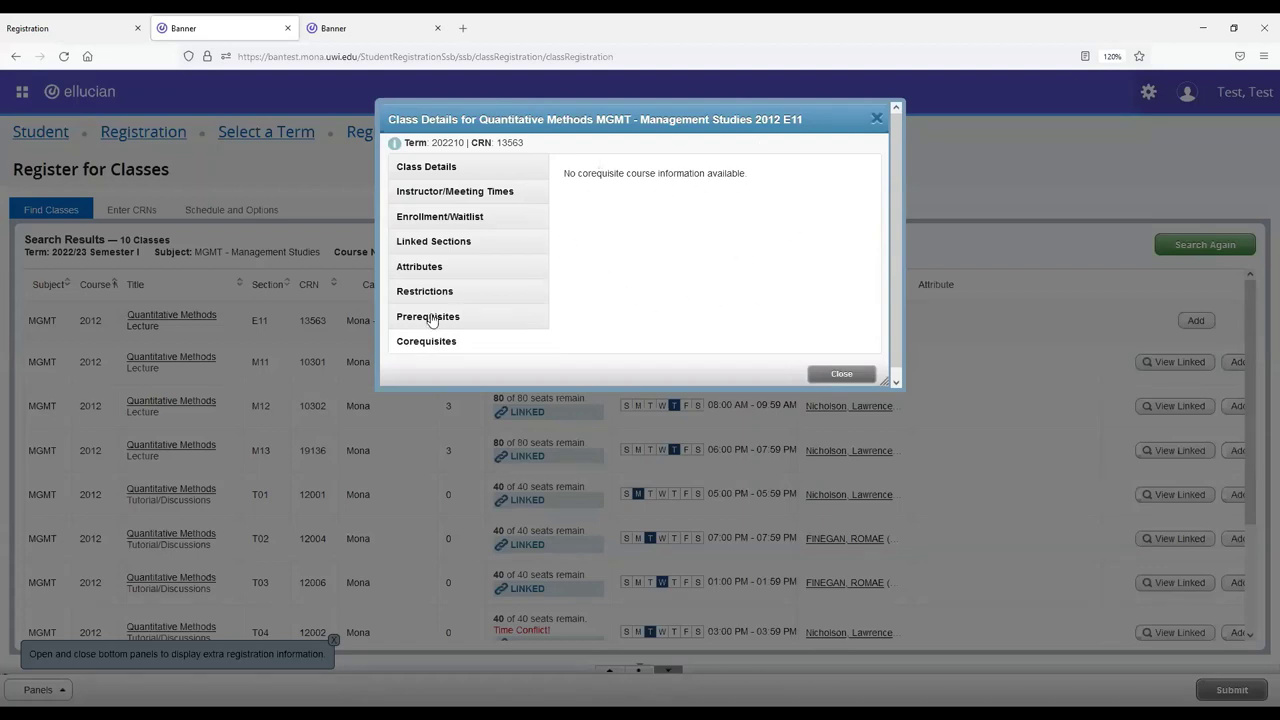
click(845, 374)
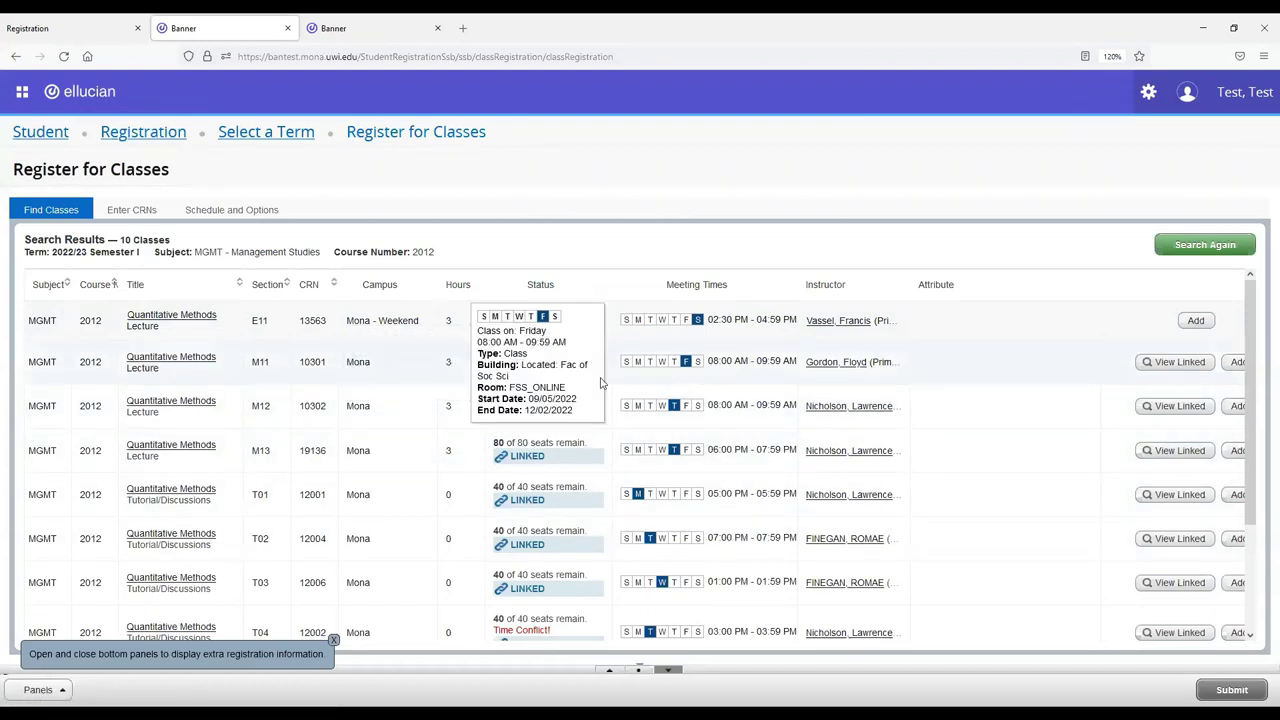
Step: Check the meeting details of the Quantitative Methods lecture sections and reduce the browser zoom to 110%
mouse_move(688, 381)
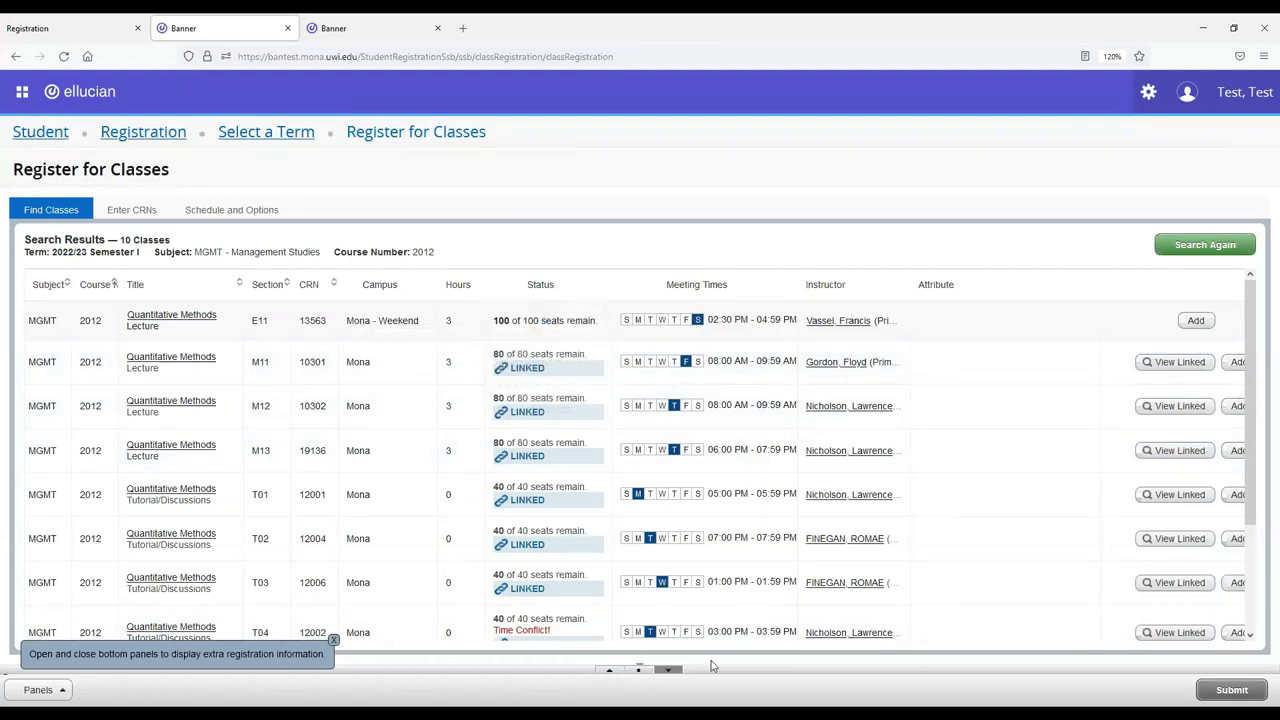
mouse_move(670, 422)
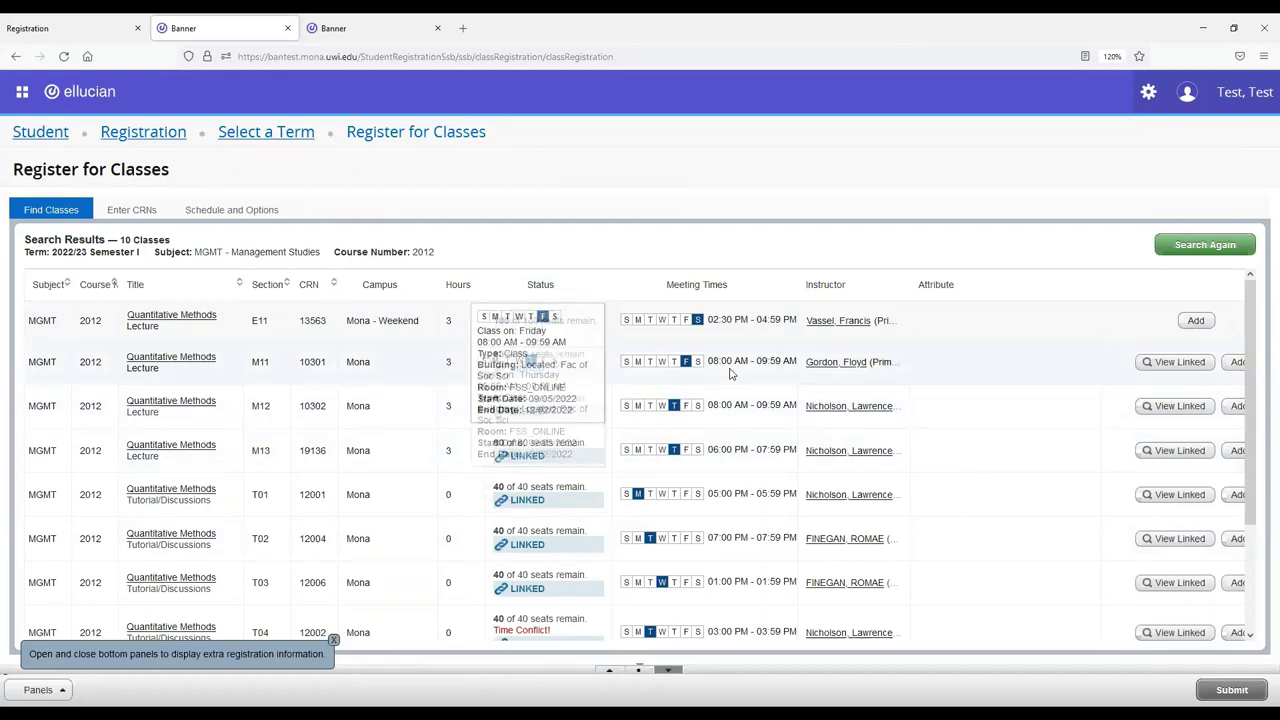
mouse_move(729, 378)
mouse_move(728, 477)
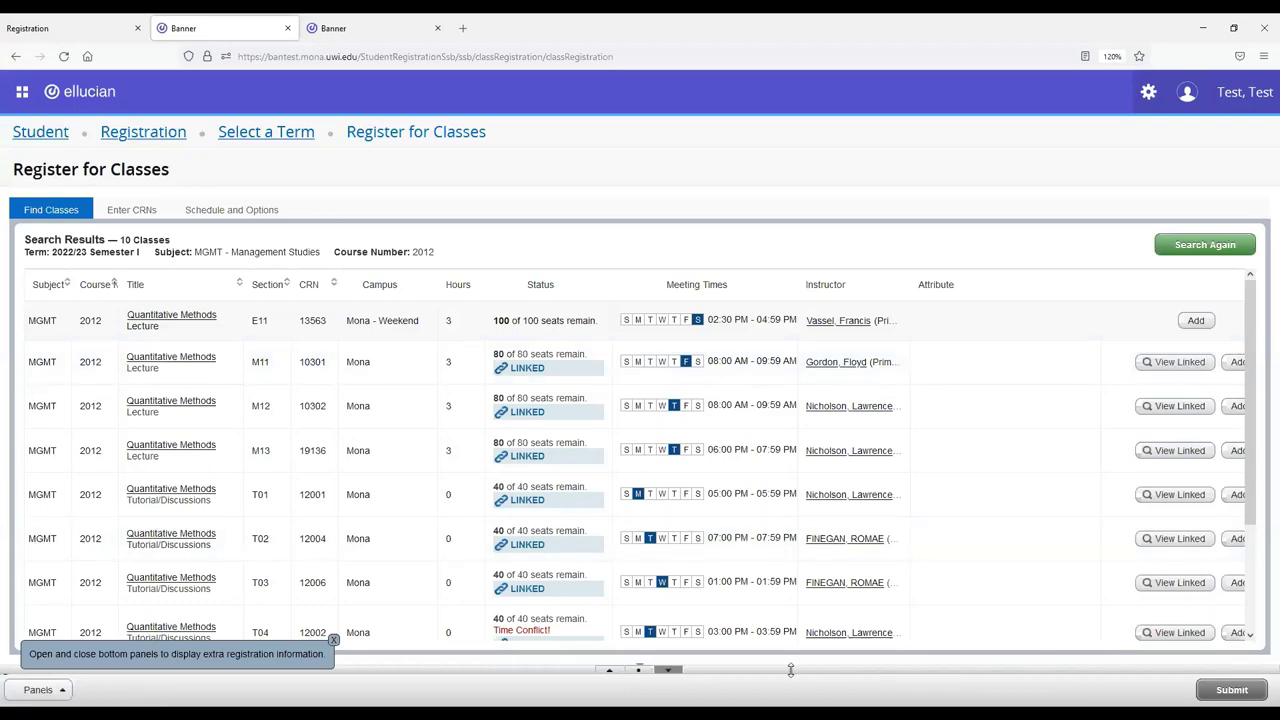
click(1263, 56)
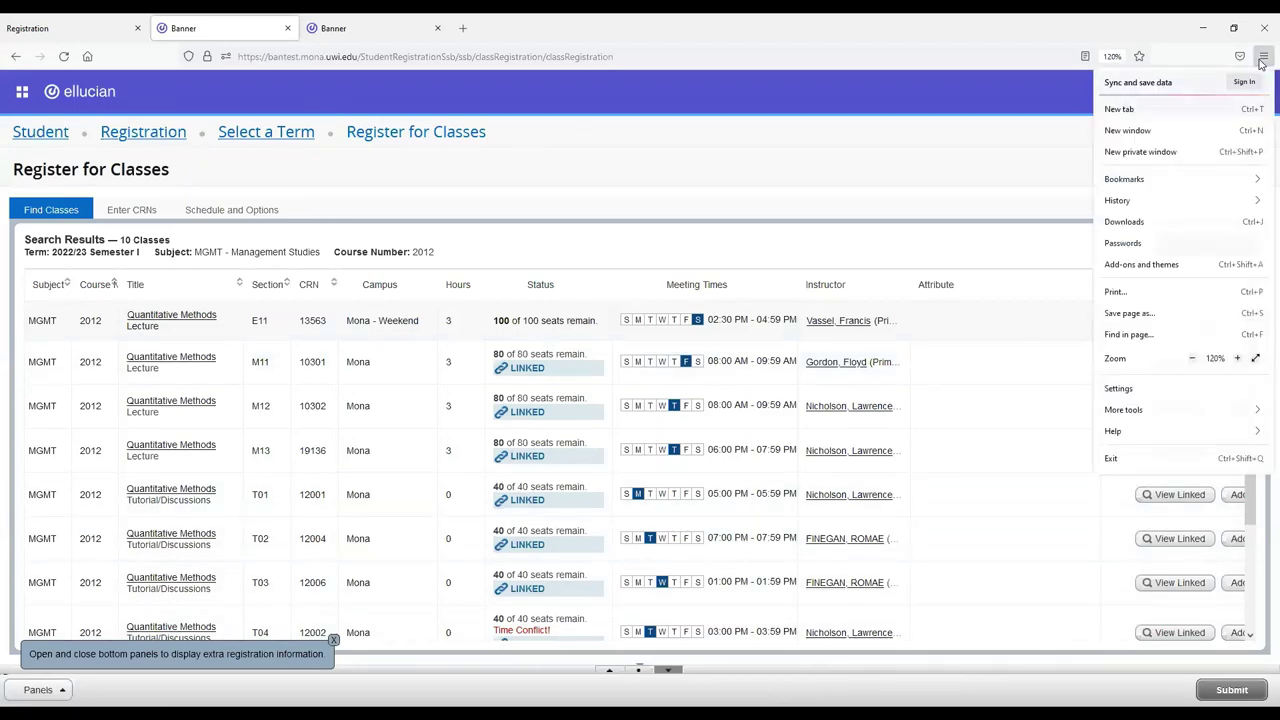
click(1191, 358)
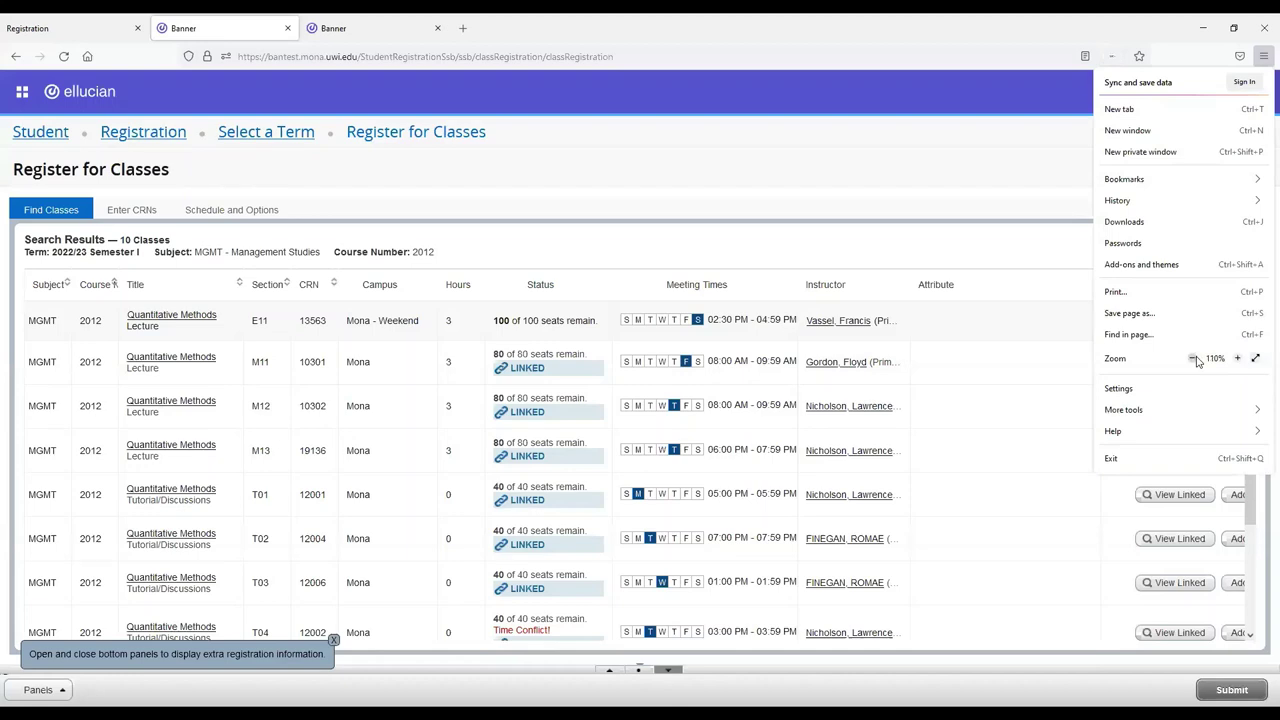
click(968, 381)
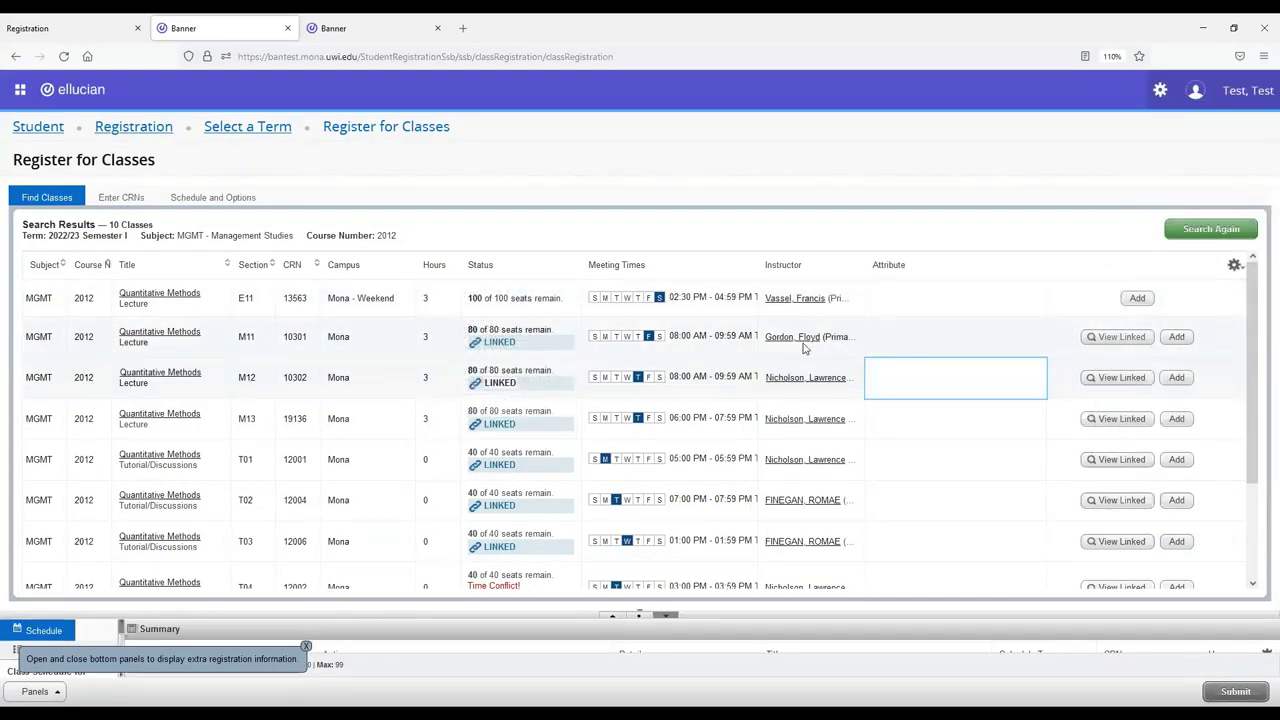
Step: Open the linked sections of Quantitative Methods lecture M11 (CRN 10301) and look through its tutorial options
click(1124, 338)
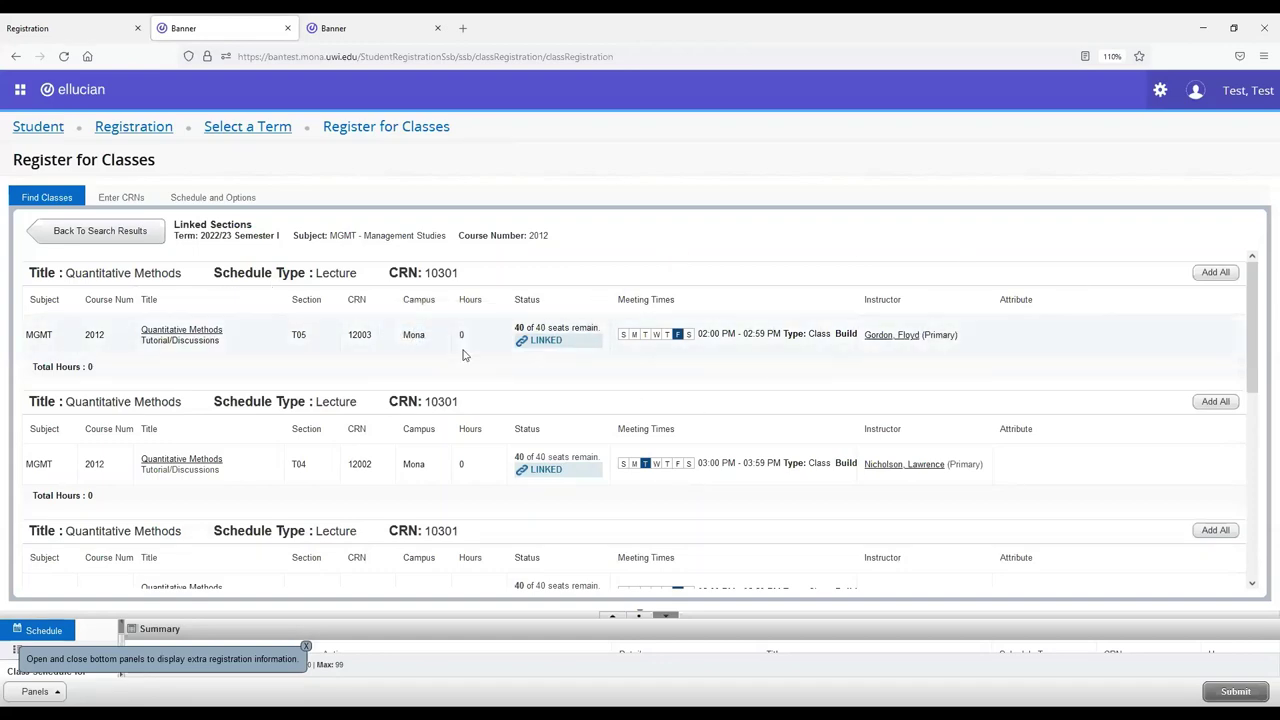
scroll(479, 370, down, 3)
scroll(479, 370, down, 5)
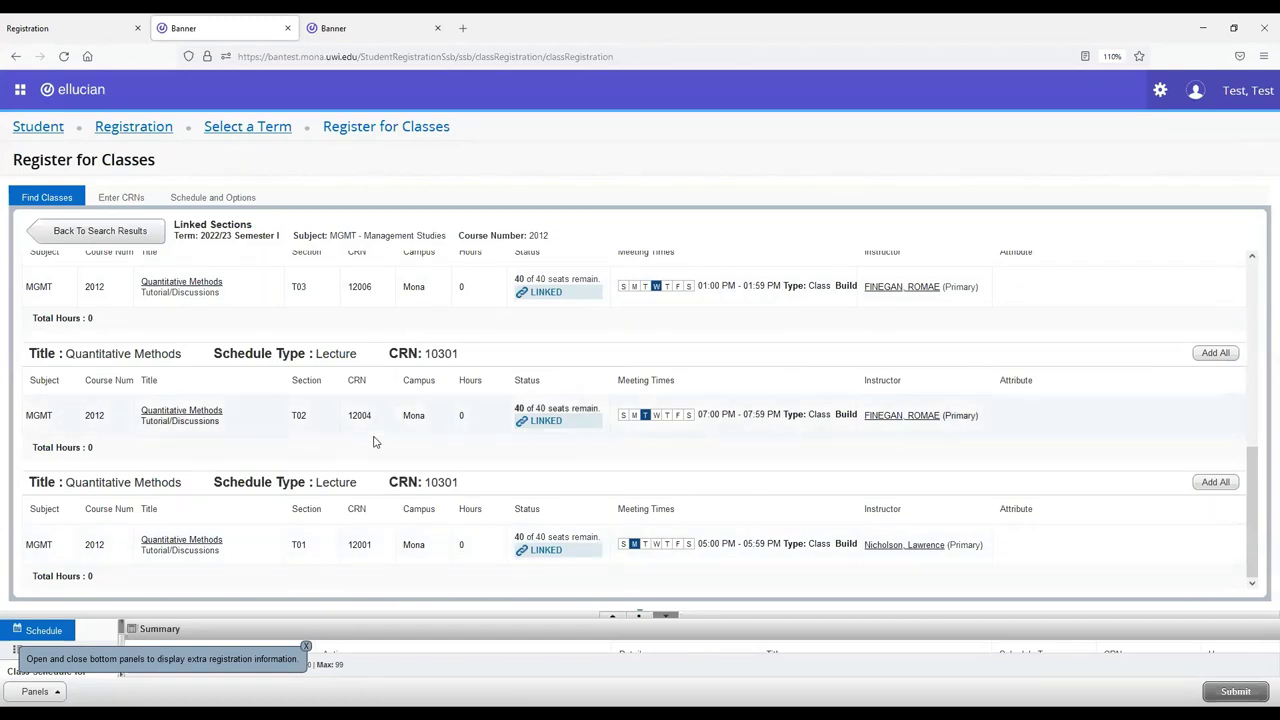
scroll(634, 537, down, 1)
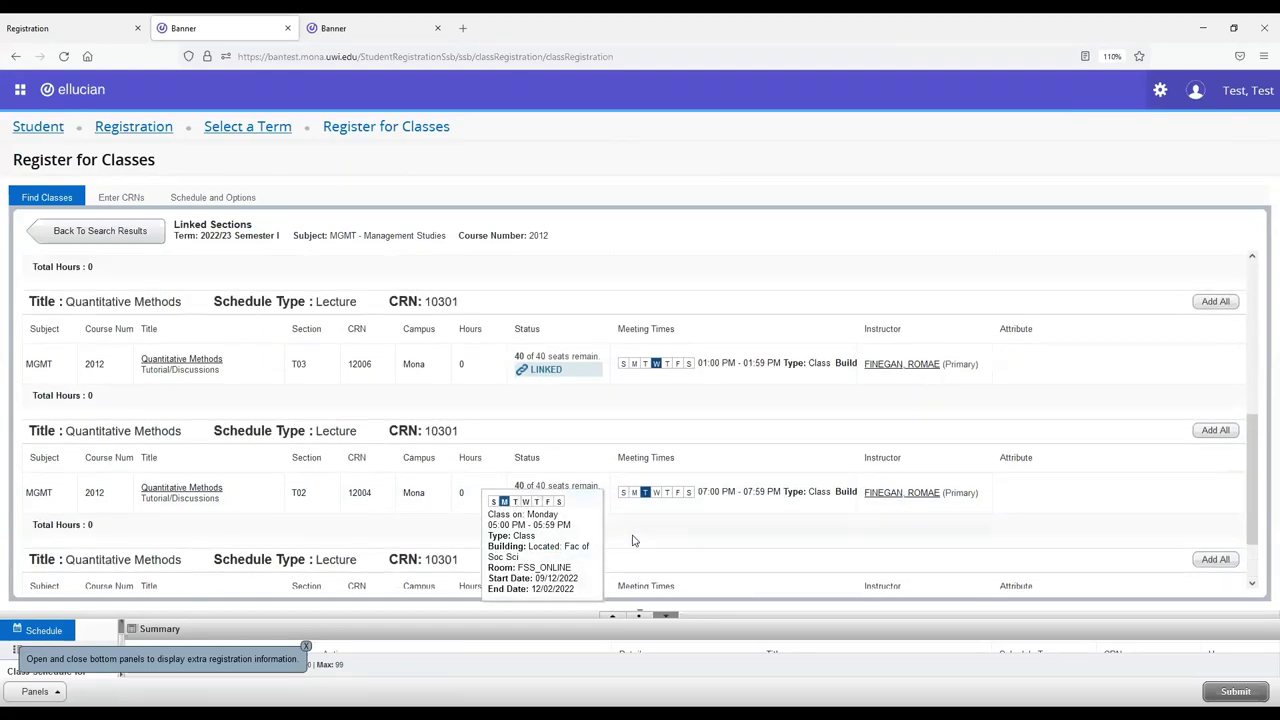
Step: Add Quantitative Methods lecture 10301 with its Tuesday 3 PM tutorial T04 to the summary and widen the weekly schedule to check afternoon classes
scroll(632, 540, up, 3)
scroll(733, 548, up, 3)
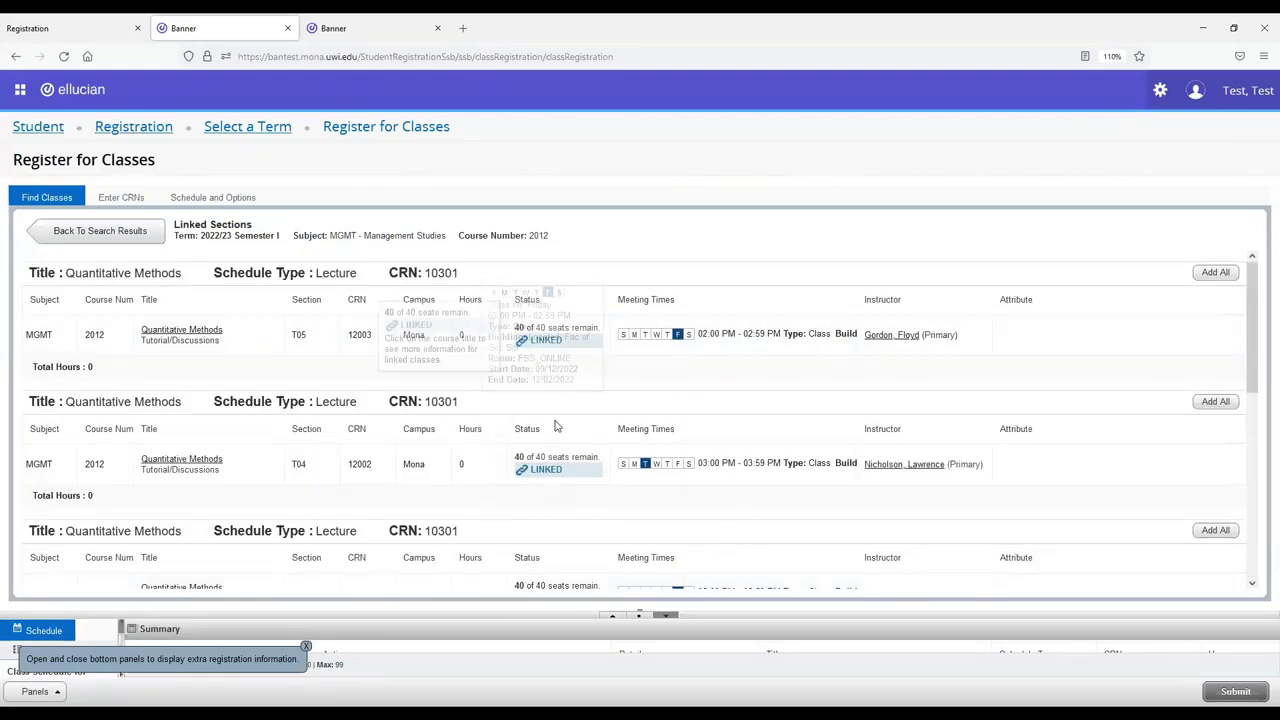
mouse_move(728, 332)
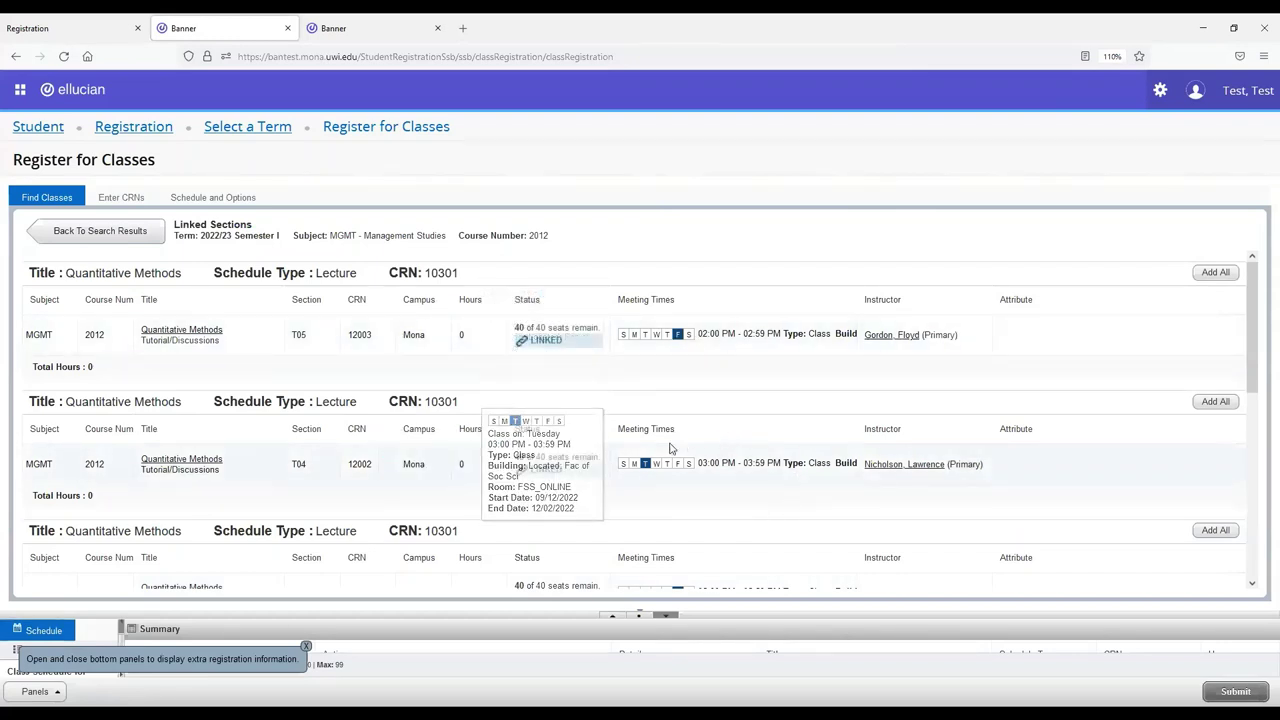
mouse_move(650, 468)
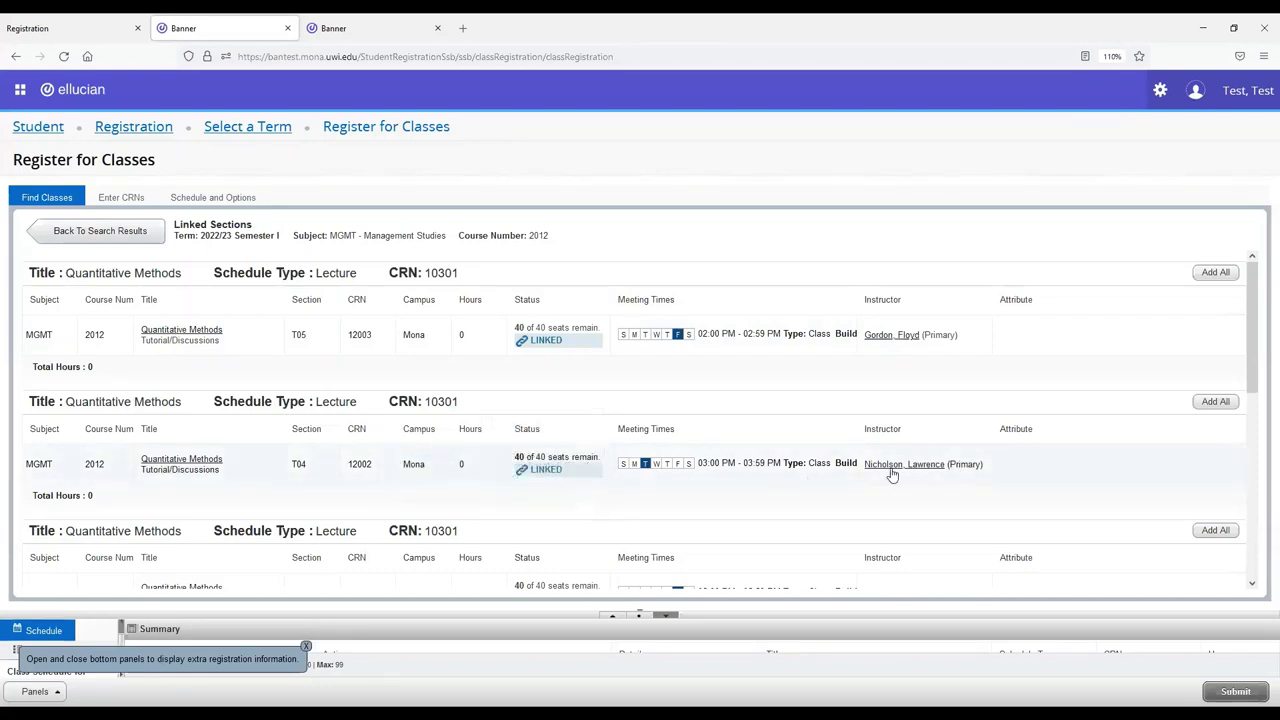
mouse_move(760, 477)
click(1216, 401)
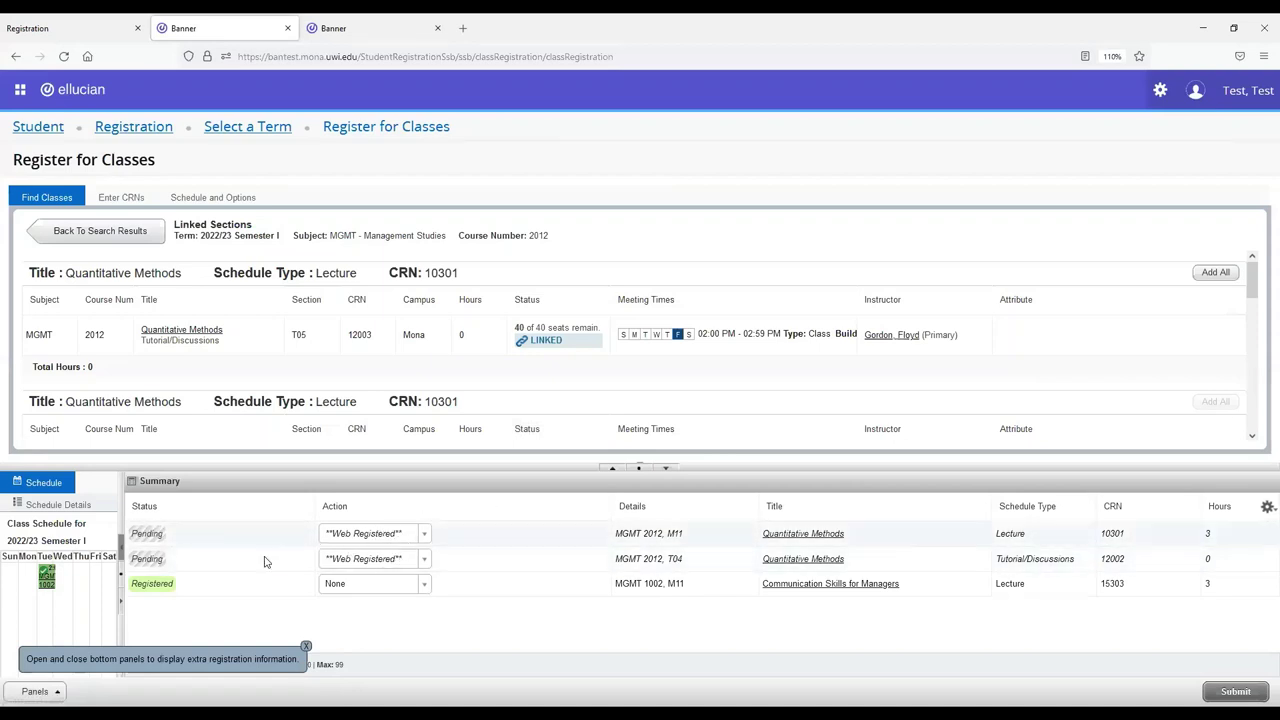
click(120, 578)
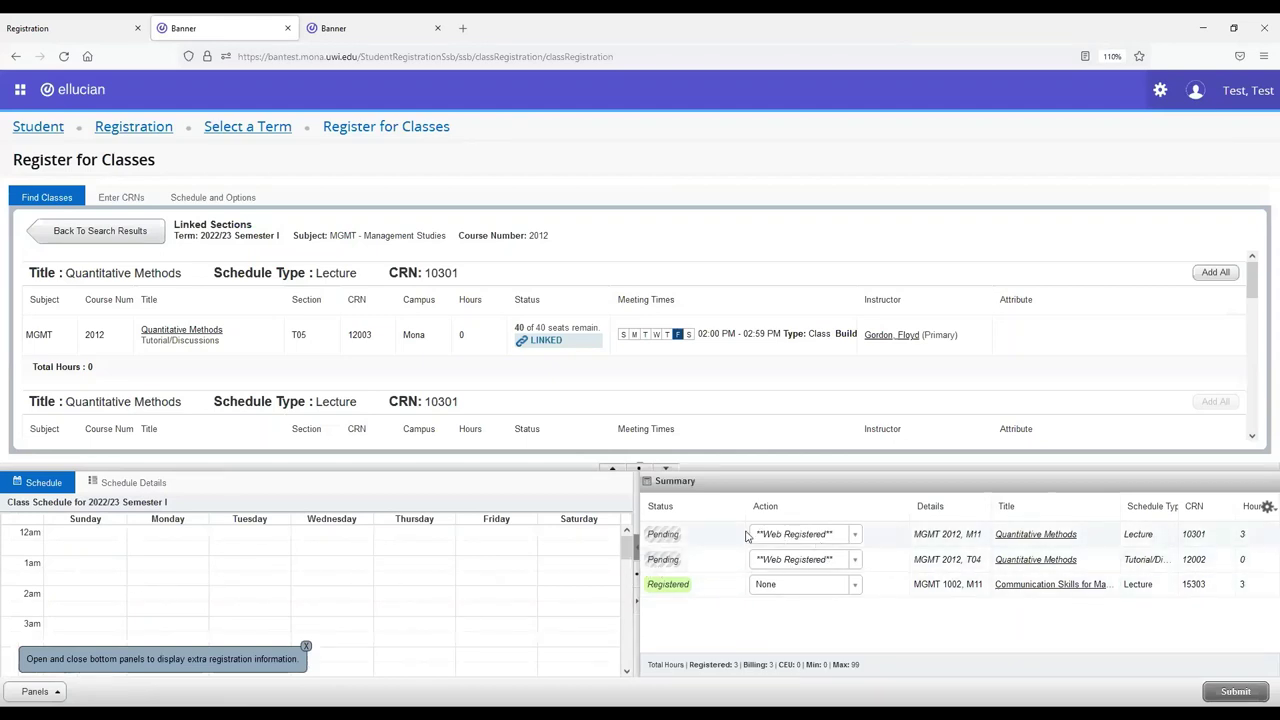
drag(627, 548, 627, 628)
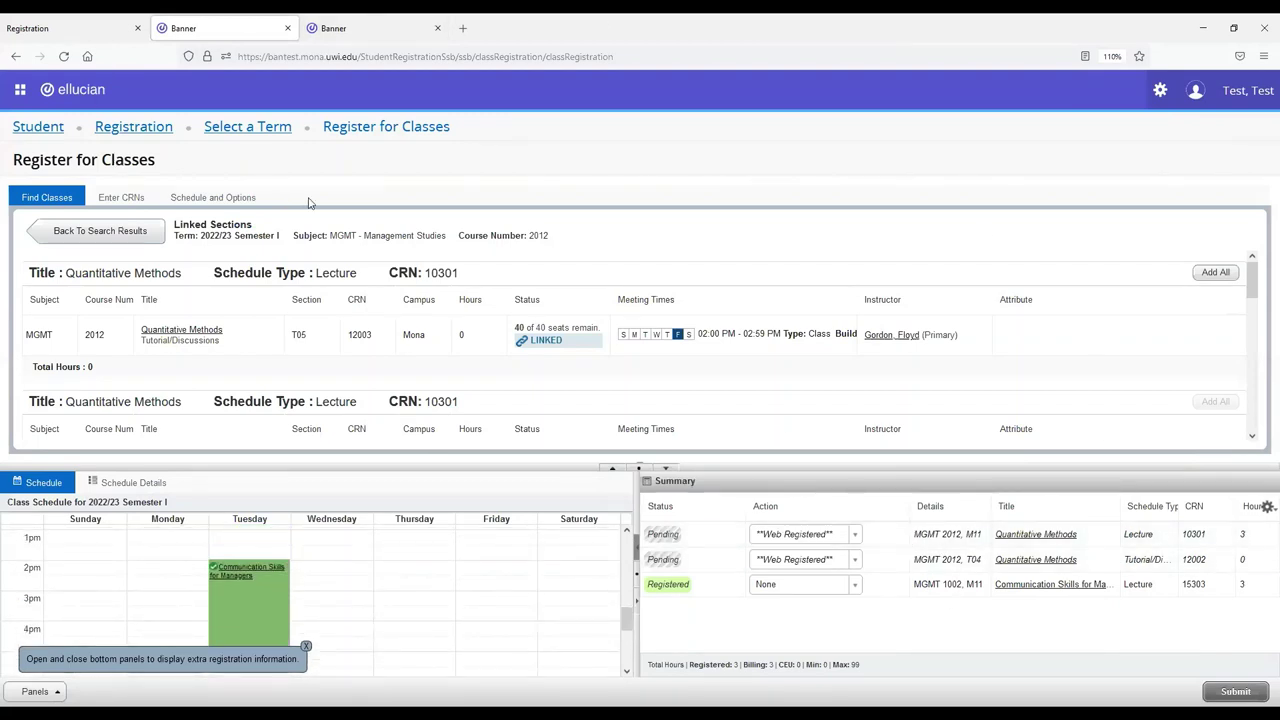
Step: Enter the course reference numbers 15487 and 10293 directly and add both classes to the registration summary
click(112, 195)
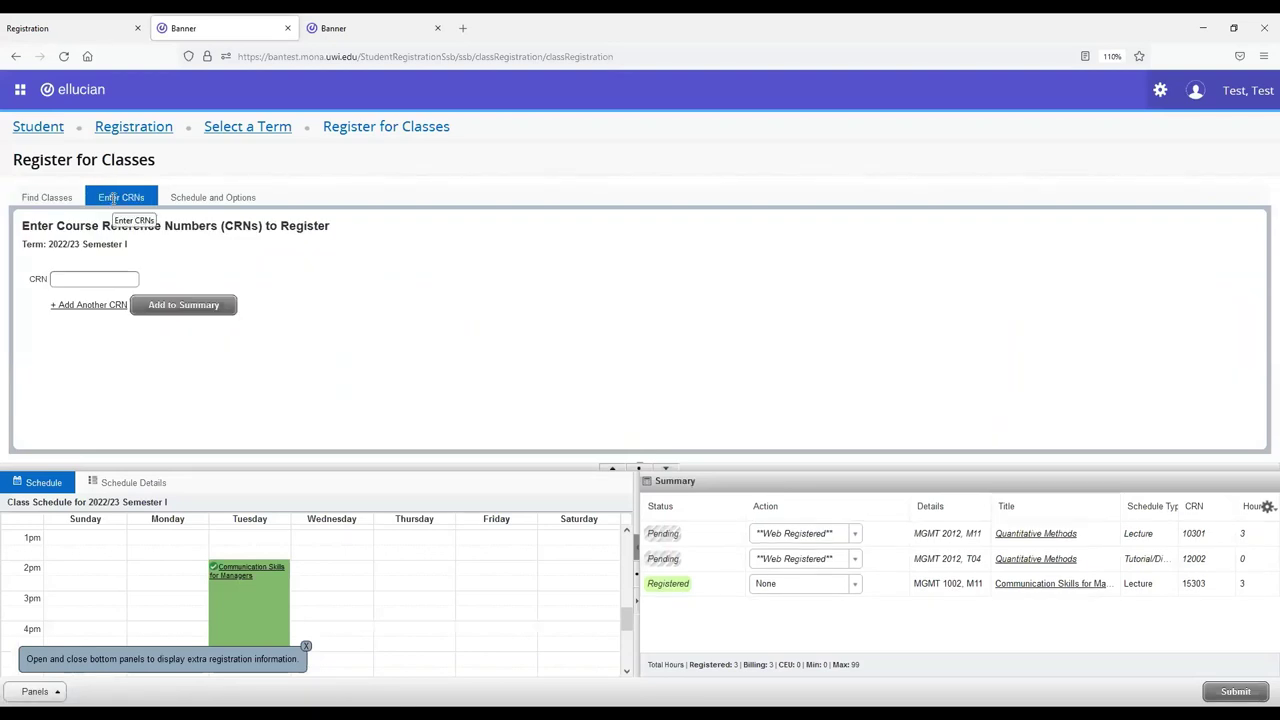
click(65, 278)
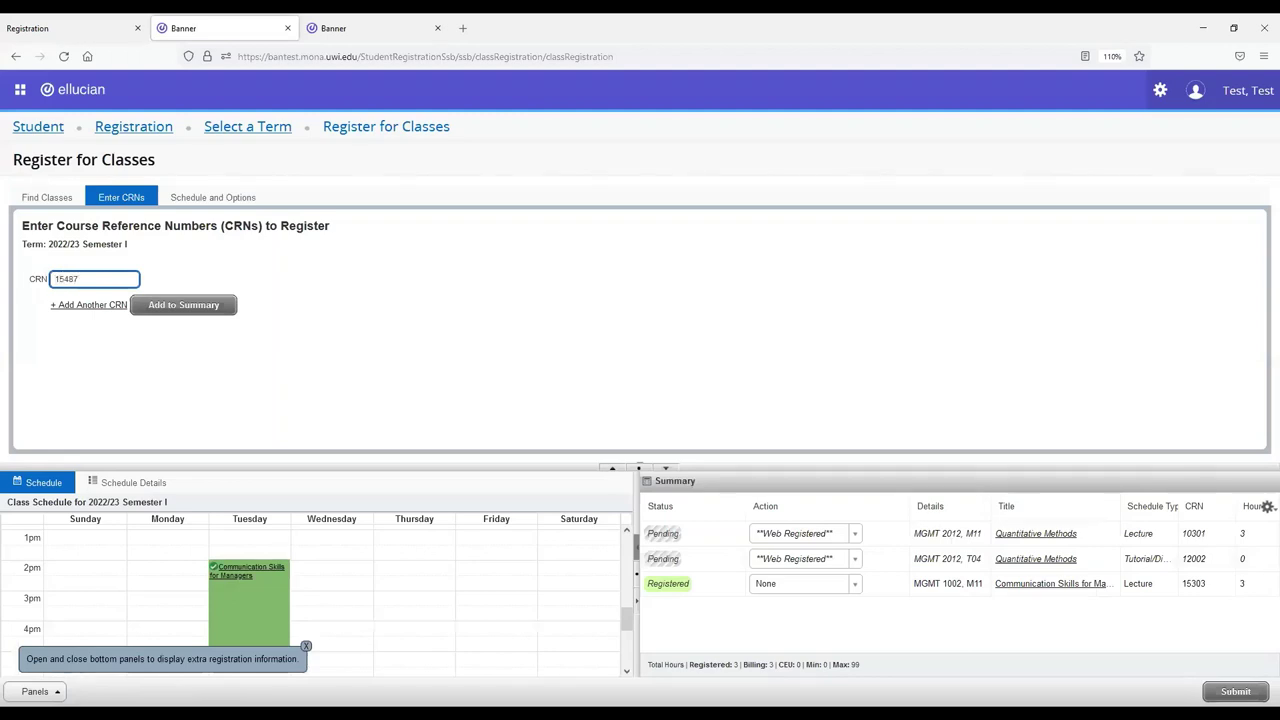
click(80, 305)
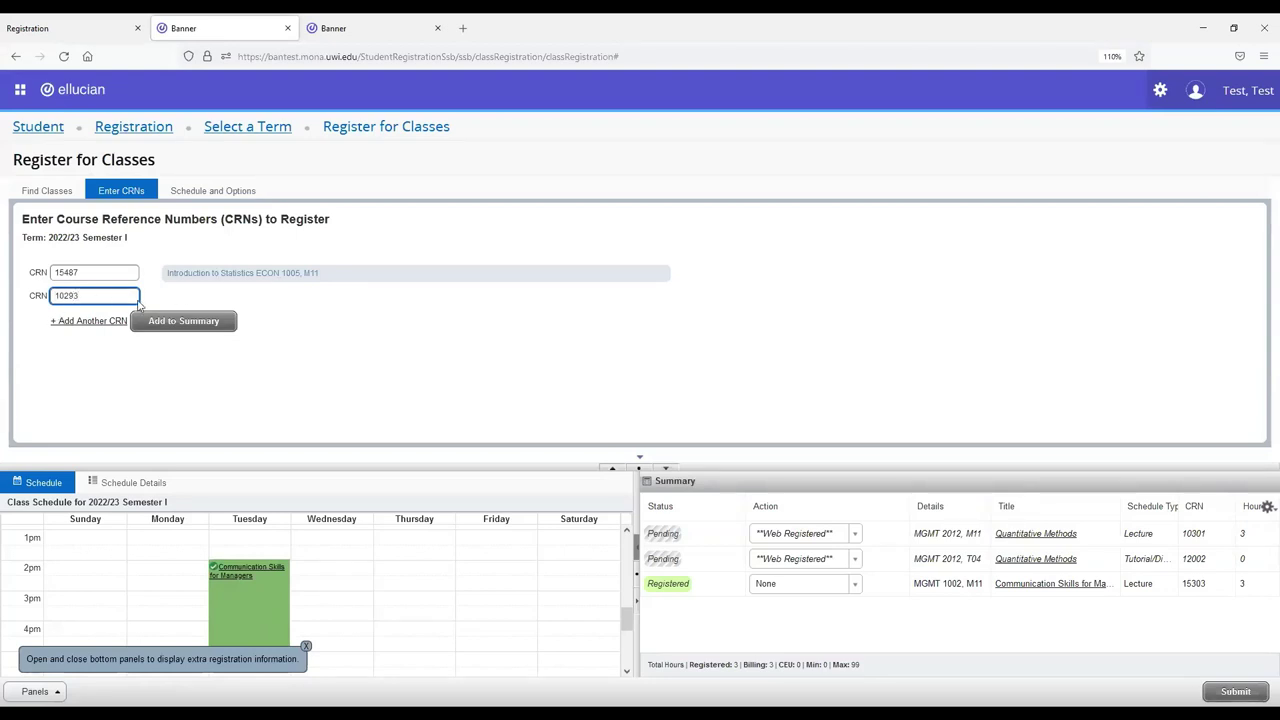
click(196, 323)
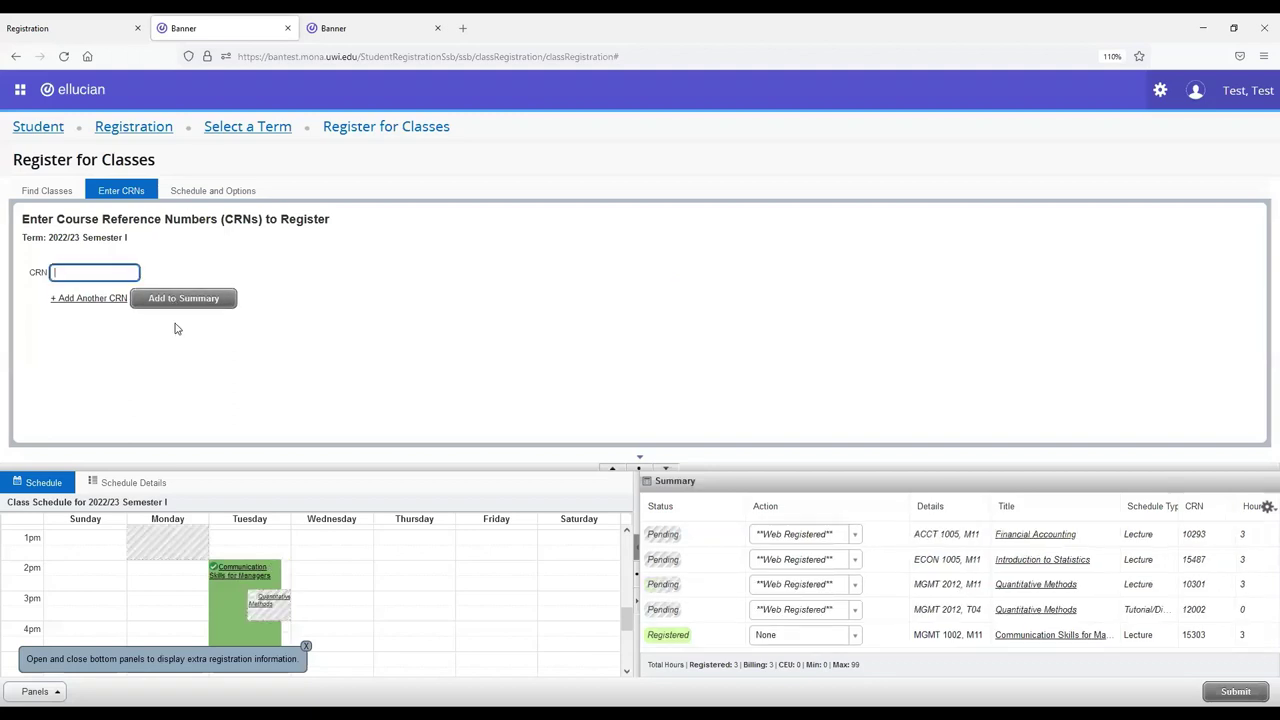
Step: Enlarge the summary to show the pending classes in full, submit the registration and examine the linked-course messages
click(637, 557)
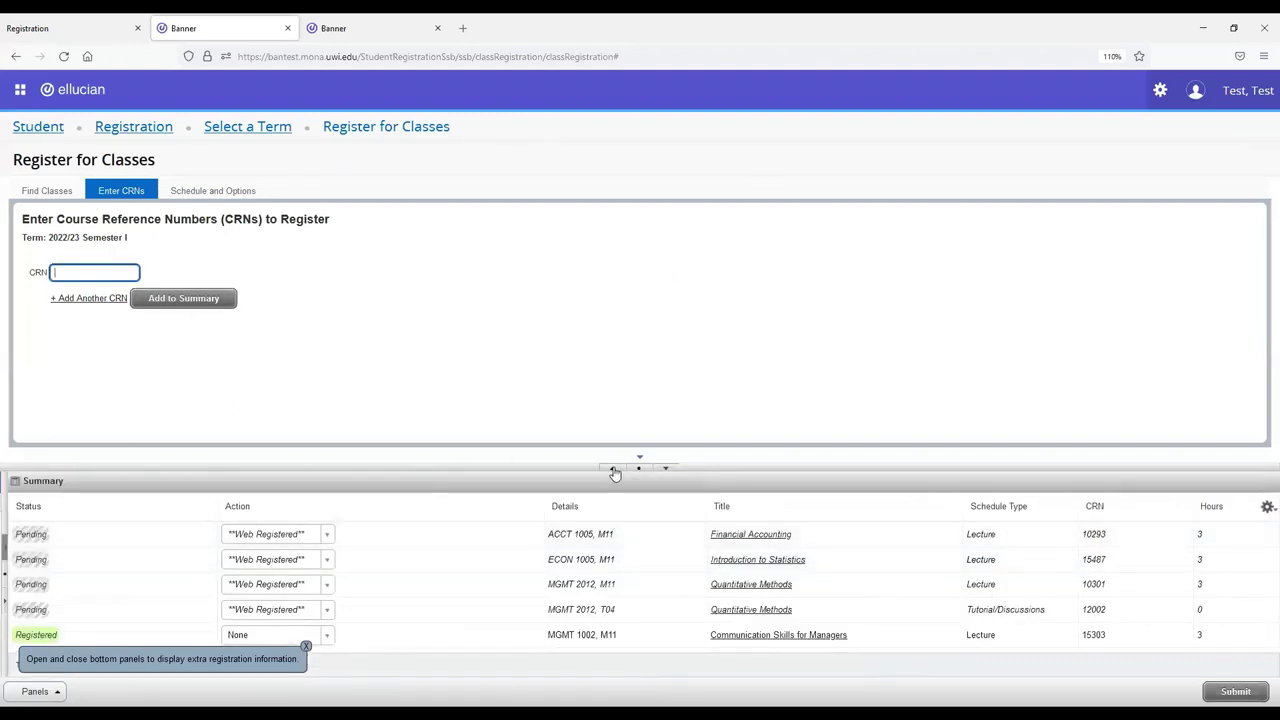
click(614, 468)
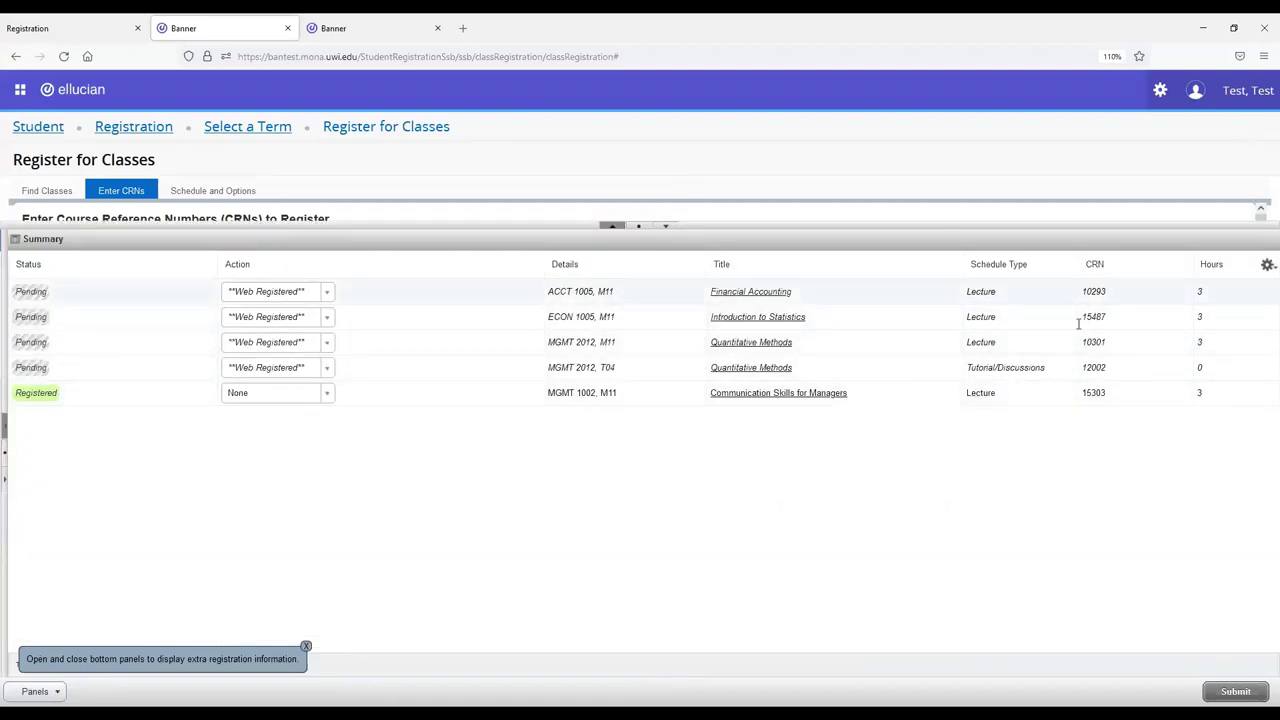
click(1235, 692)
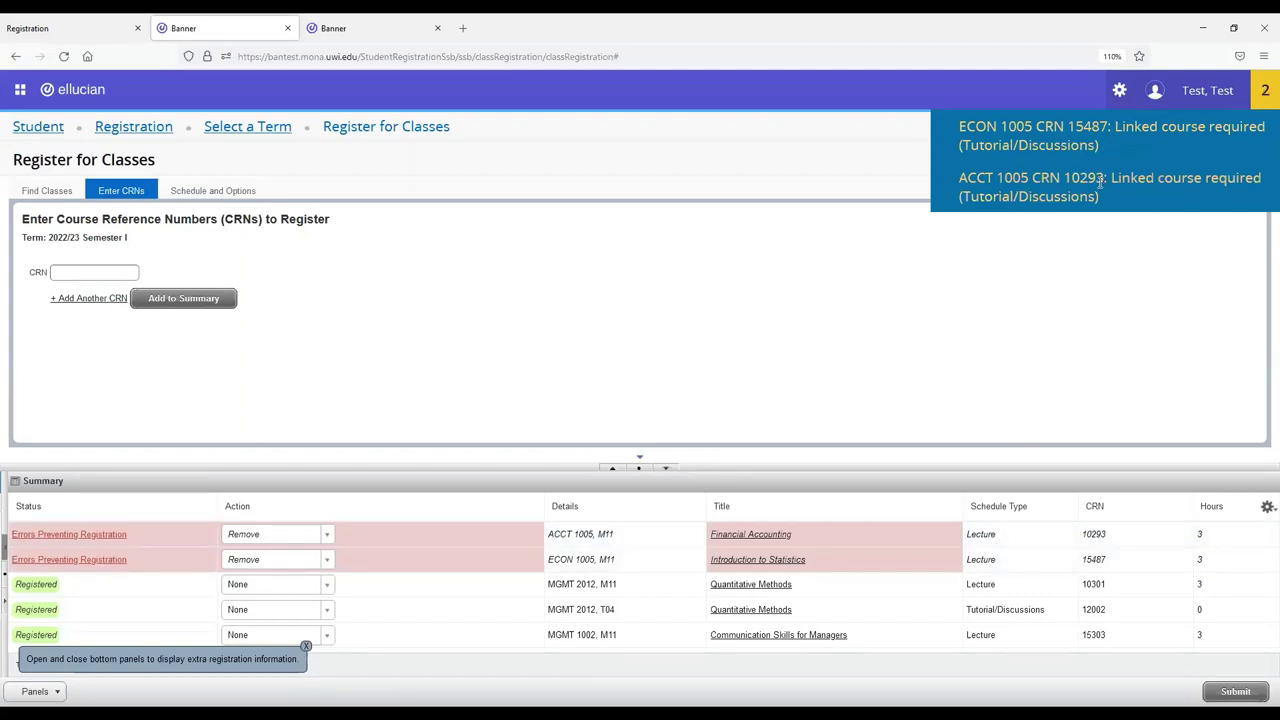
drag(958, 178, 1023, 197)
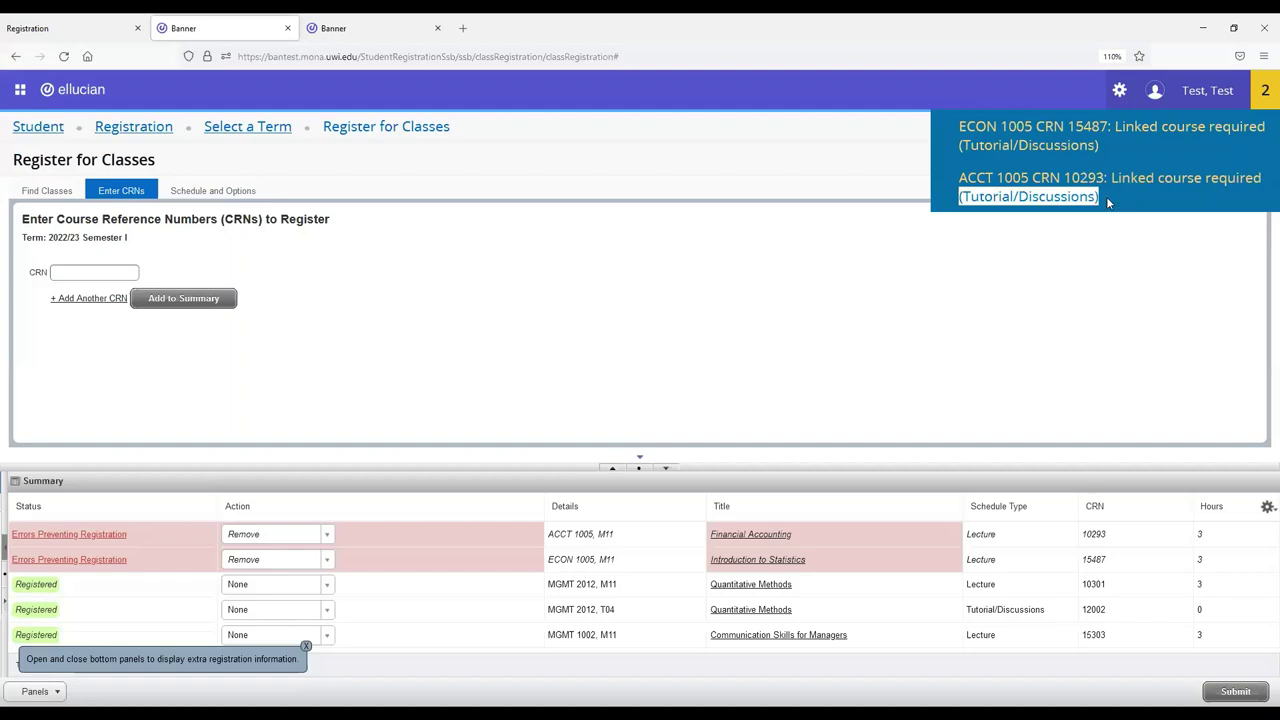
drag(1107, 199, 948, 193)
Step: Return to the class search and clear the Management Studies subject and the course number 2012 from the criteria
click(46, 196)
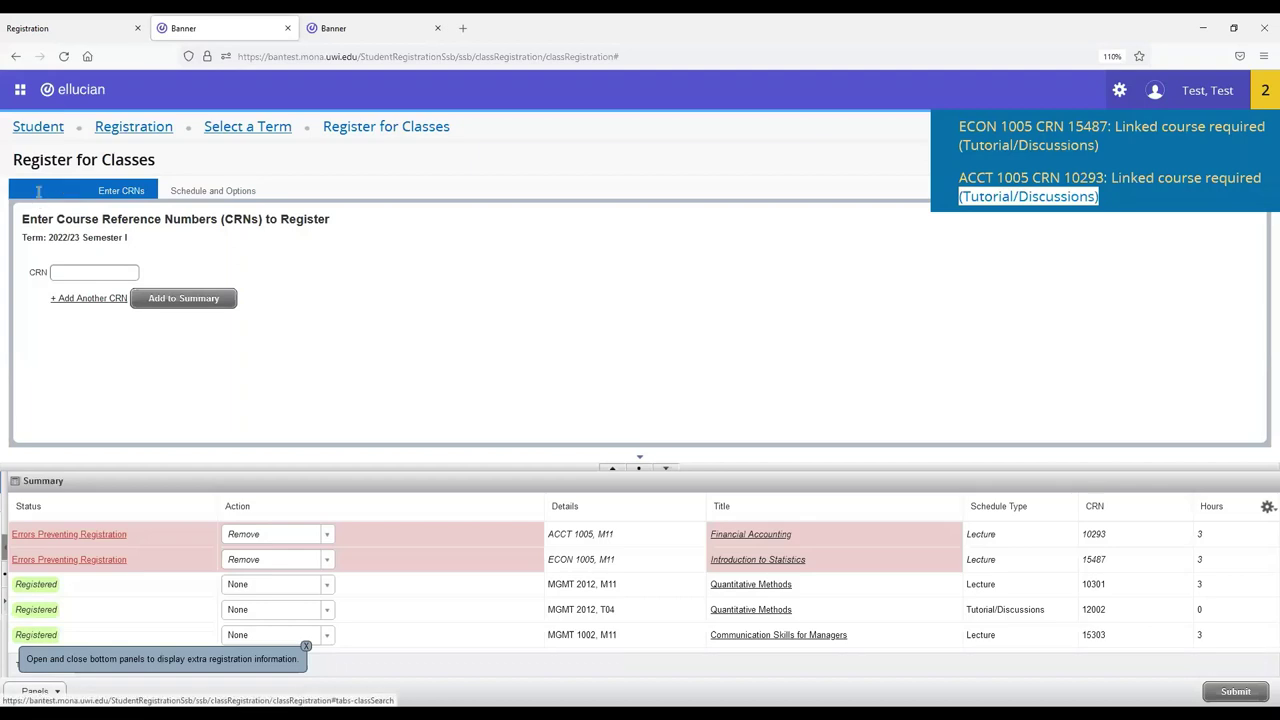
click(122, 226)
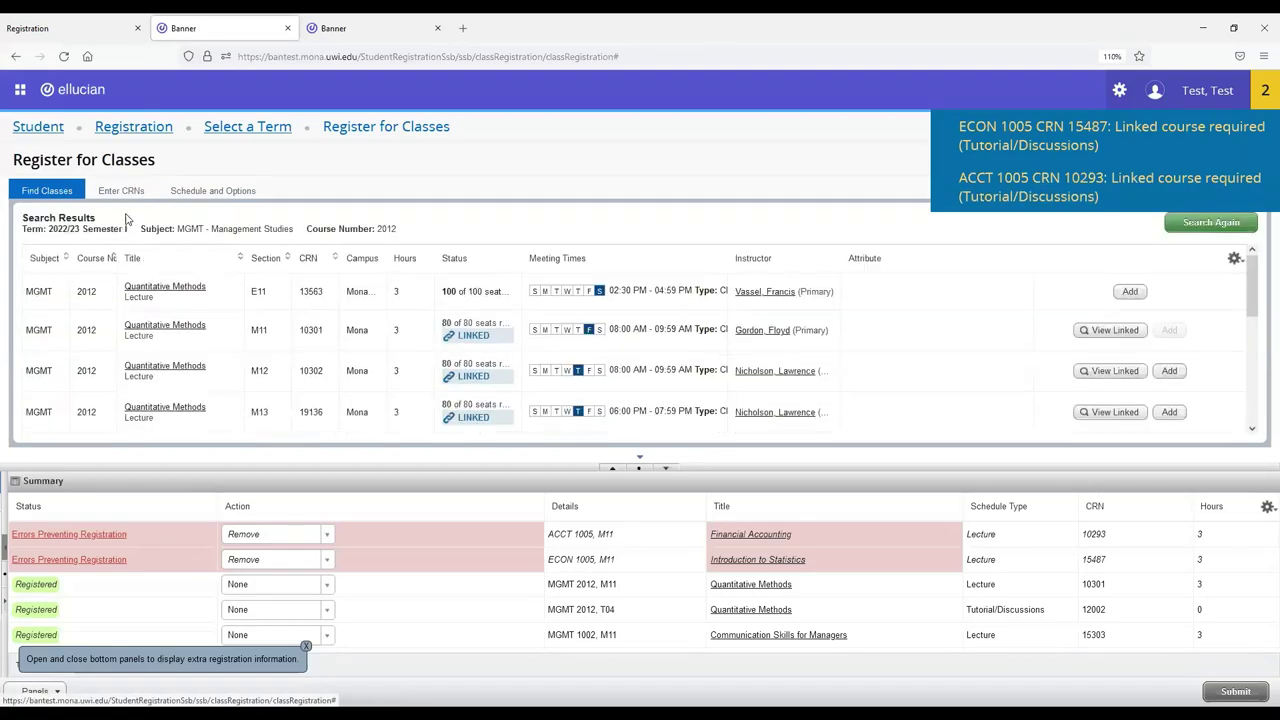
click(1208, 224)
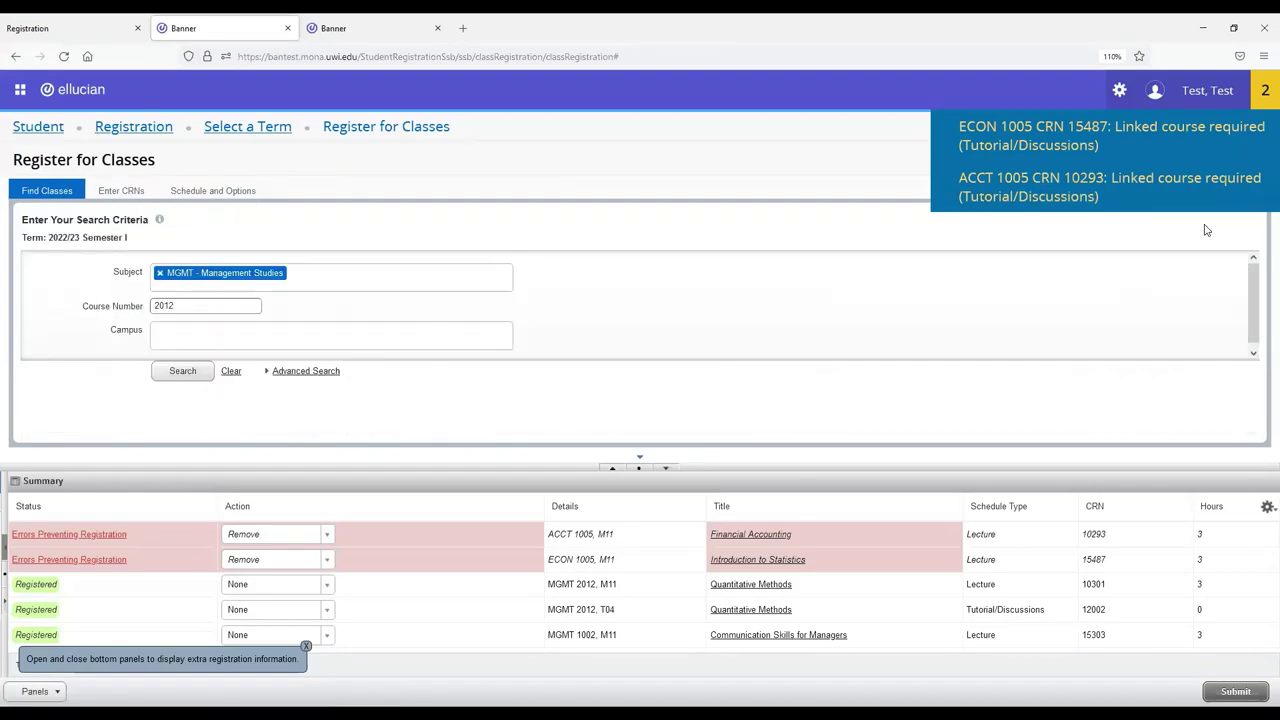
click(161, 271)
double_click(165, 303)
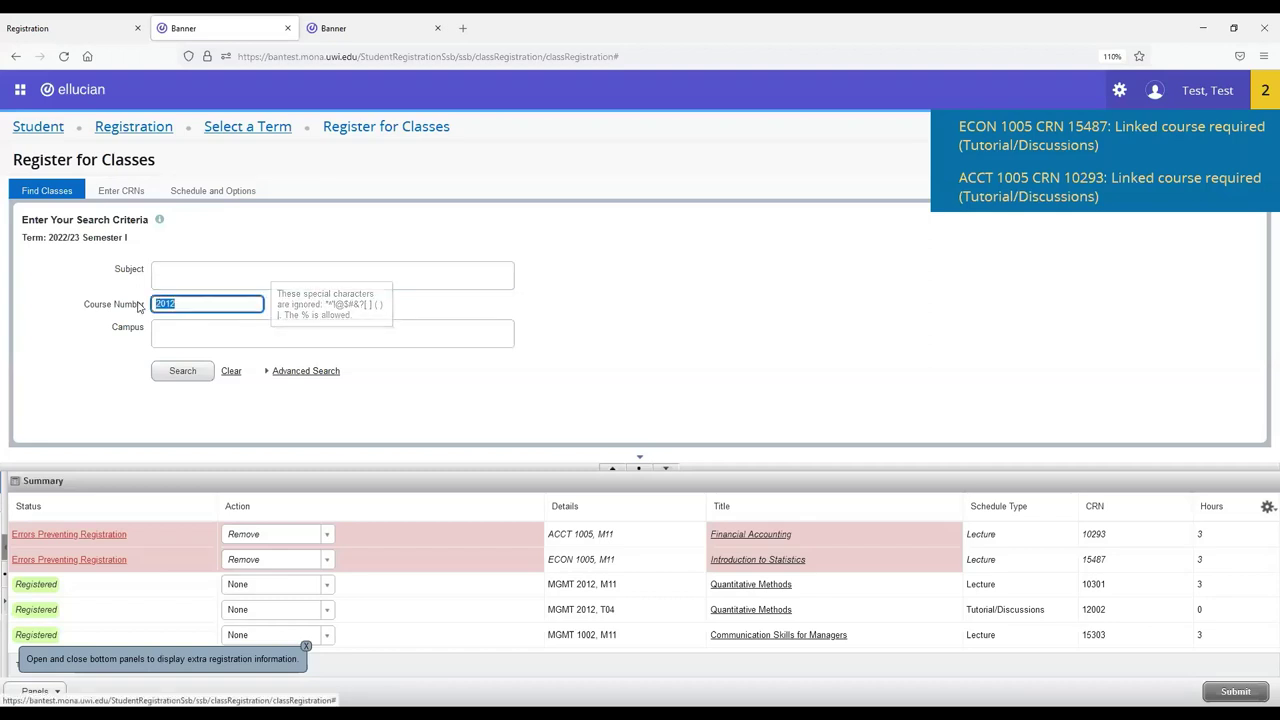
key(BackSpace)
Step: Search for classes with subject ACCT - Accounting, course number 1005 and campus Mona
click(188, 276)
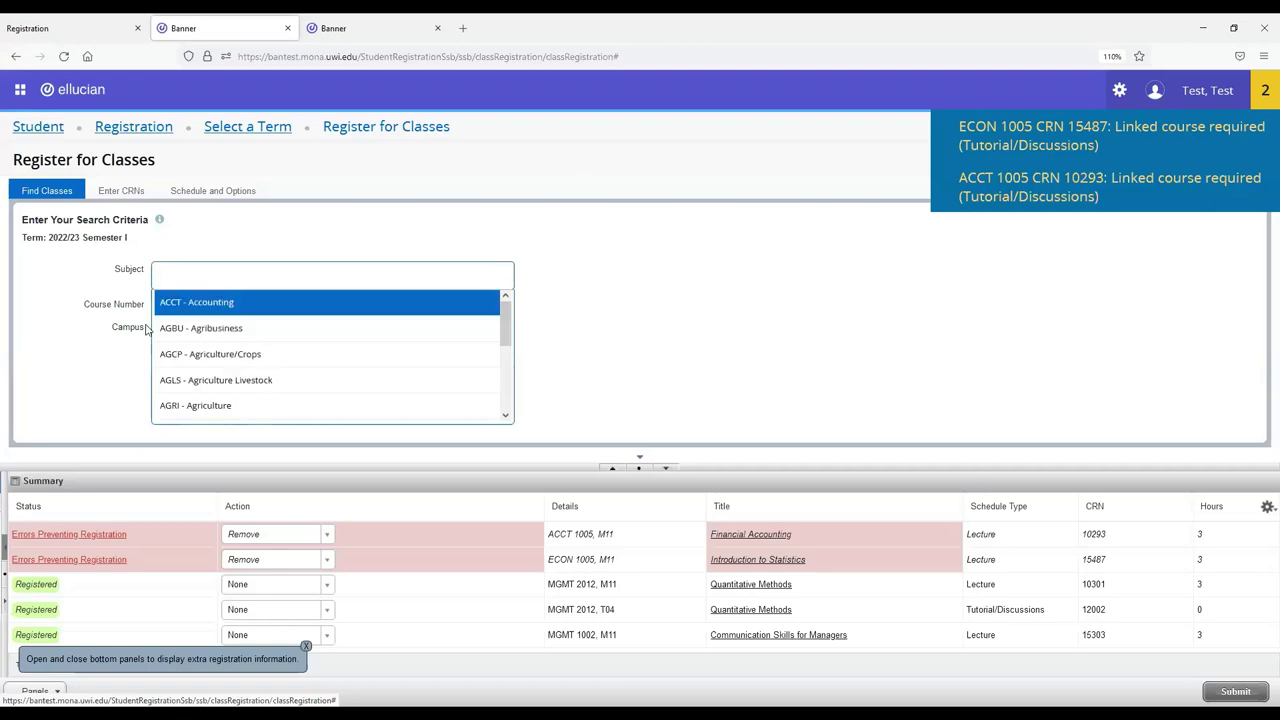
click(181, 302)
click(181, 305)
text(1005)
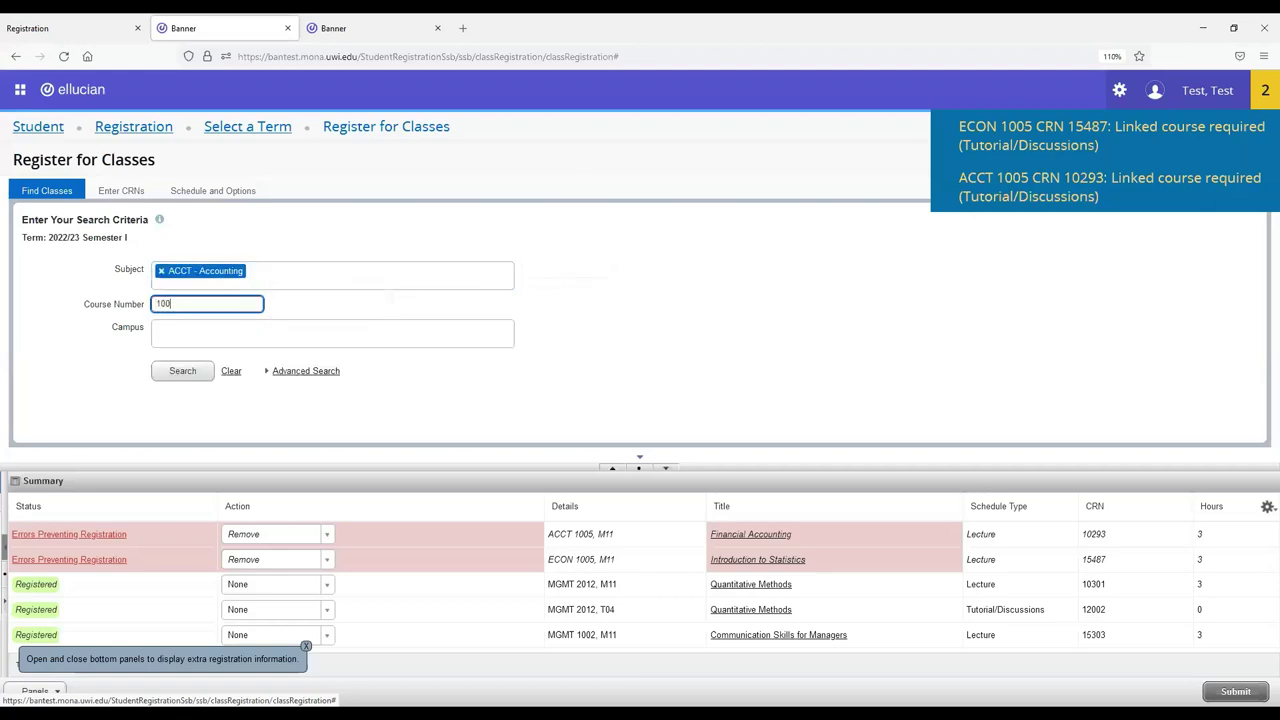
click(188, 332)
click(188, 360)
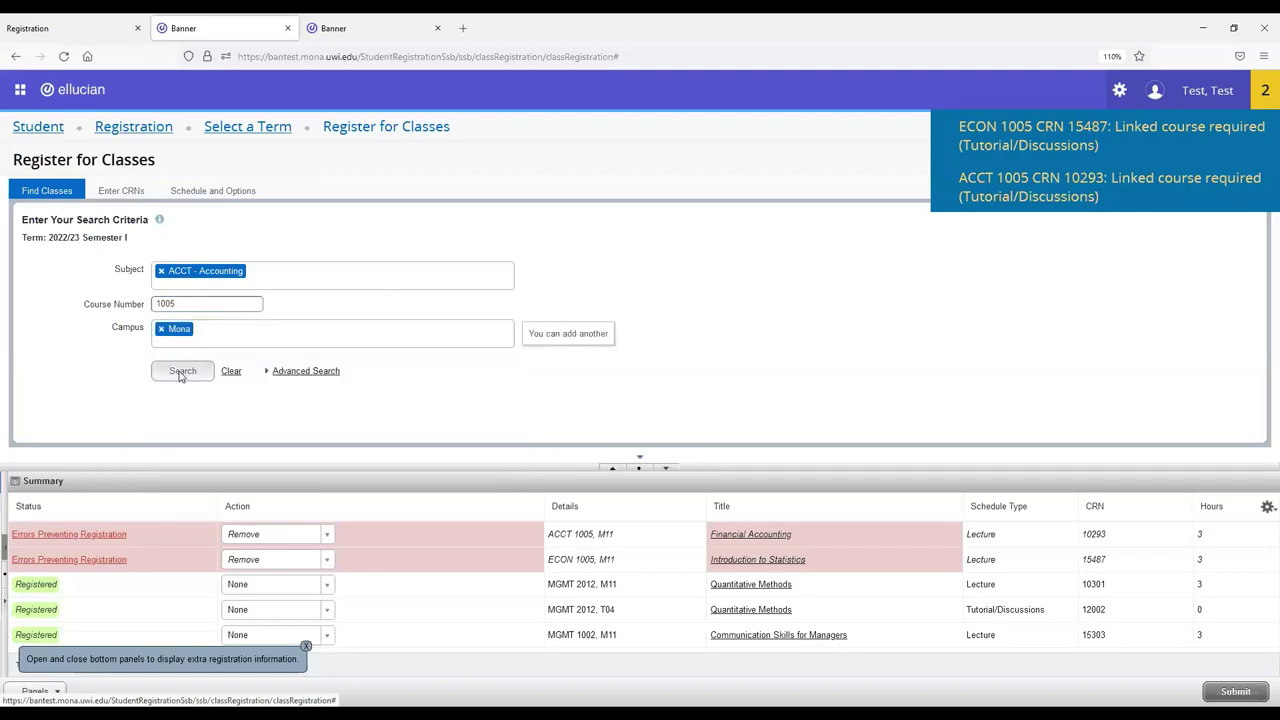
click(181, 373)
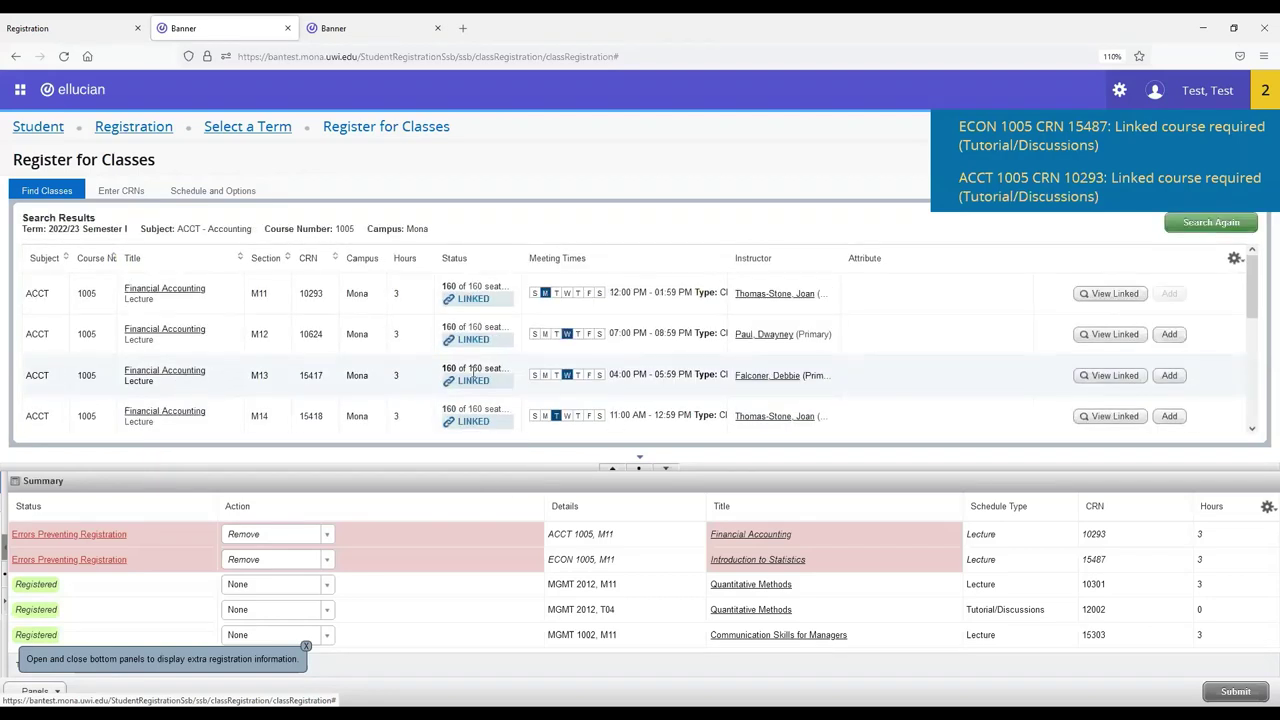
Step: Add the Financial Accounting tutorial T01 (CRN 11023), held Mondays at 5 PM, to the summary
scroll(473, 371, down, 5)
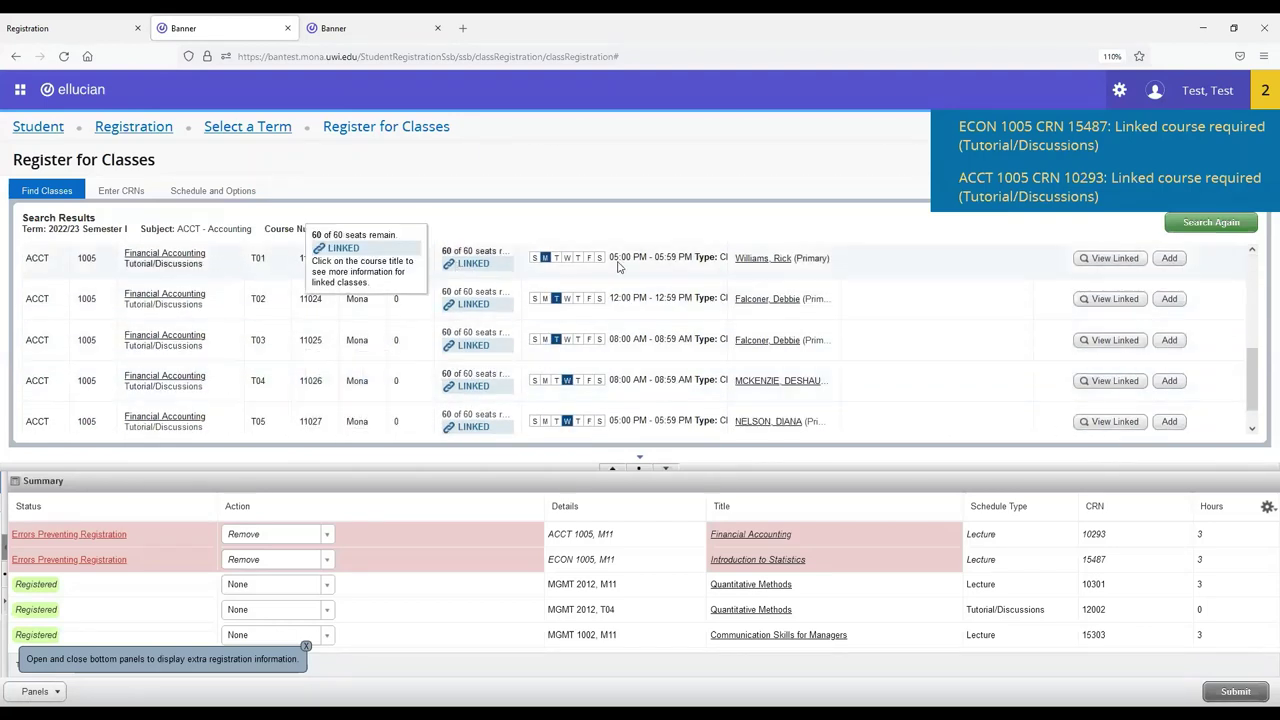
mouse_move(597, 261)
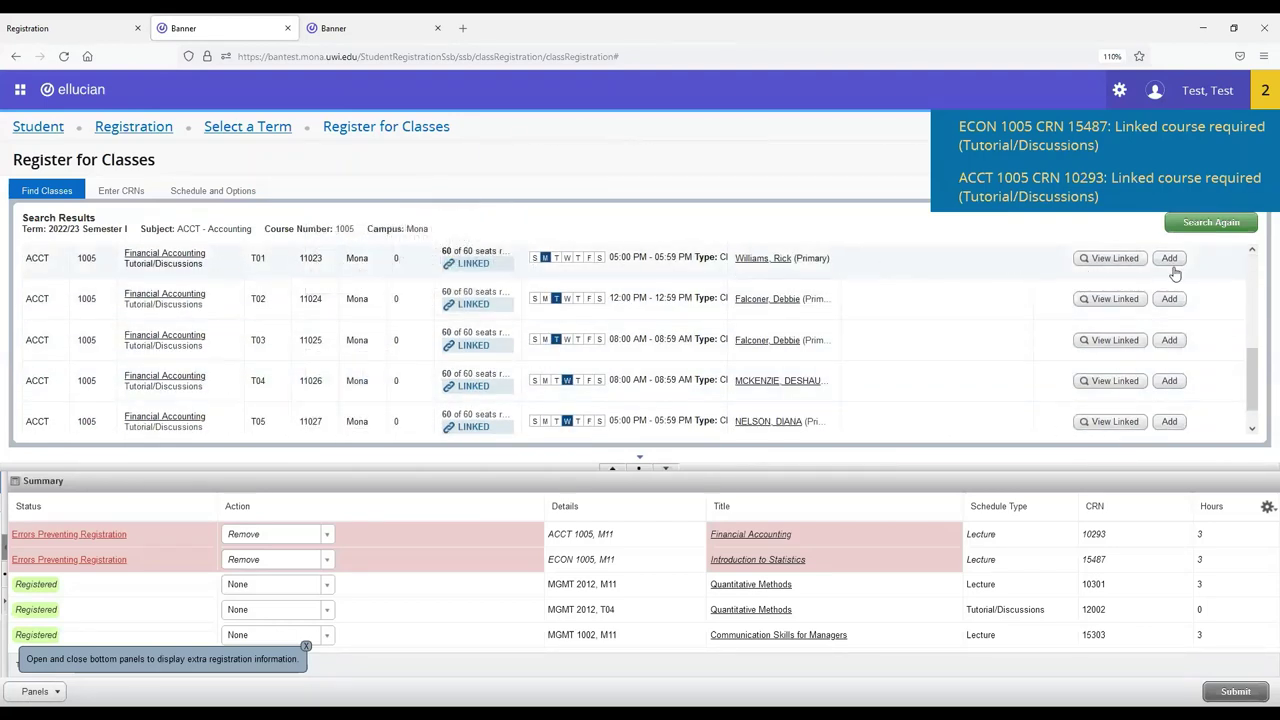
click(1115, 262)
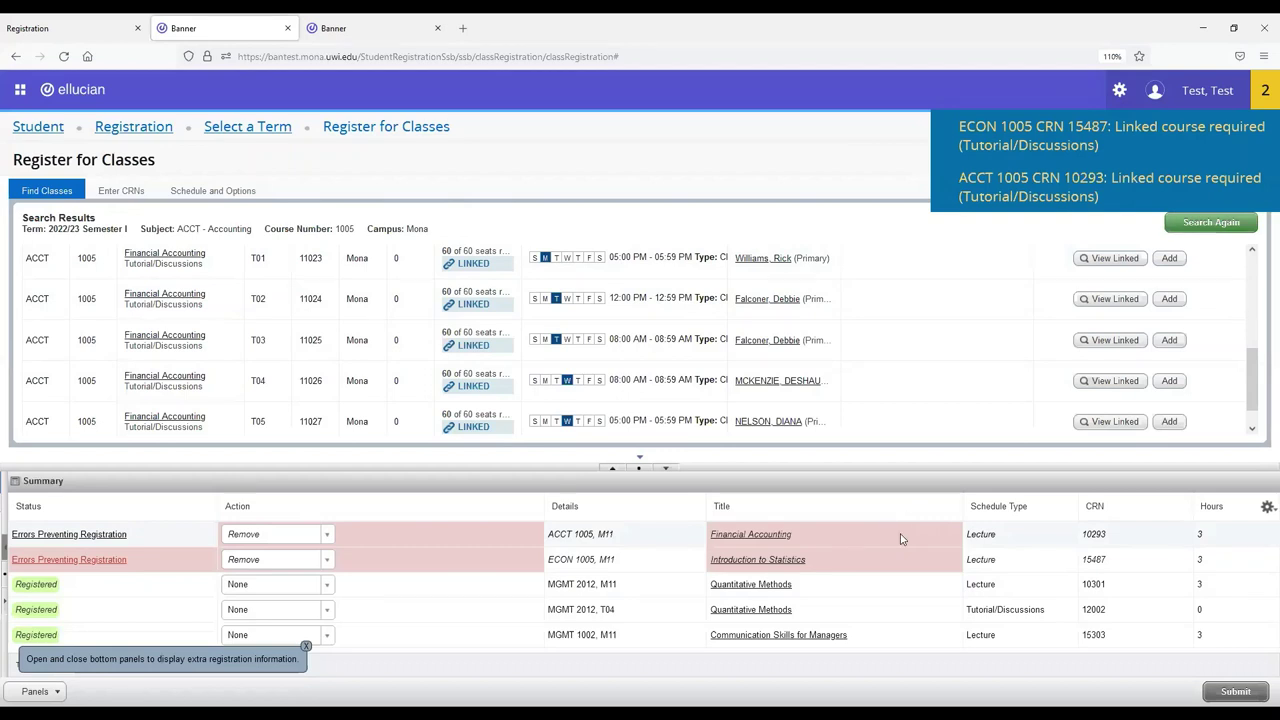
click(1169, 259)
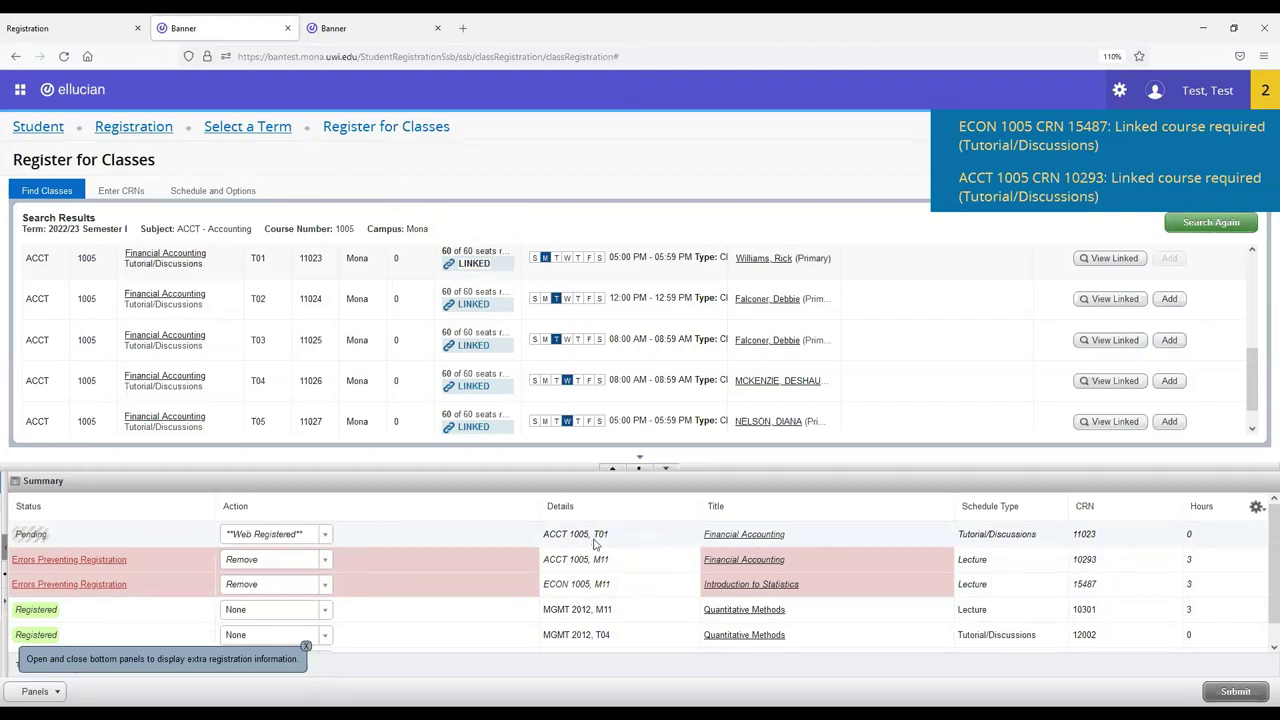
Step: Set the action of Financial Accounting lecture M11 to **Web Registered**, submit the registration and review the updated summary
click(326, 562)
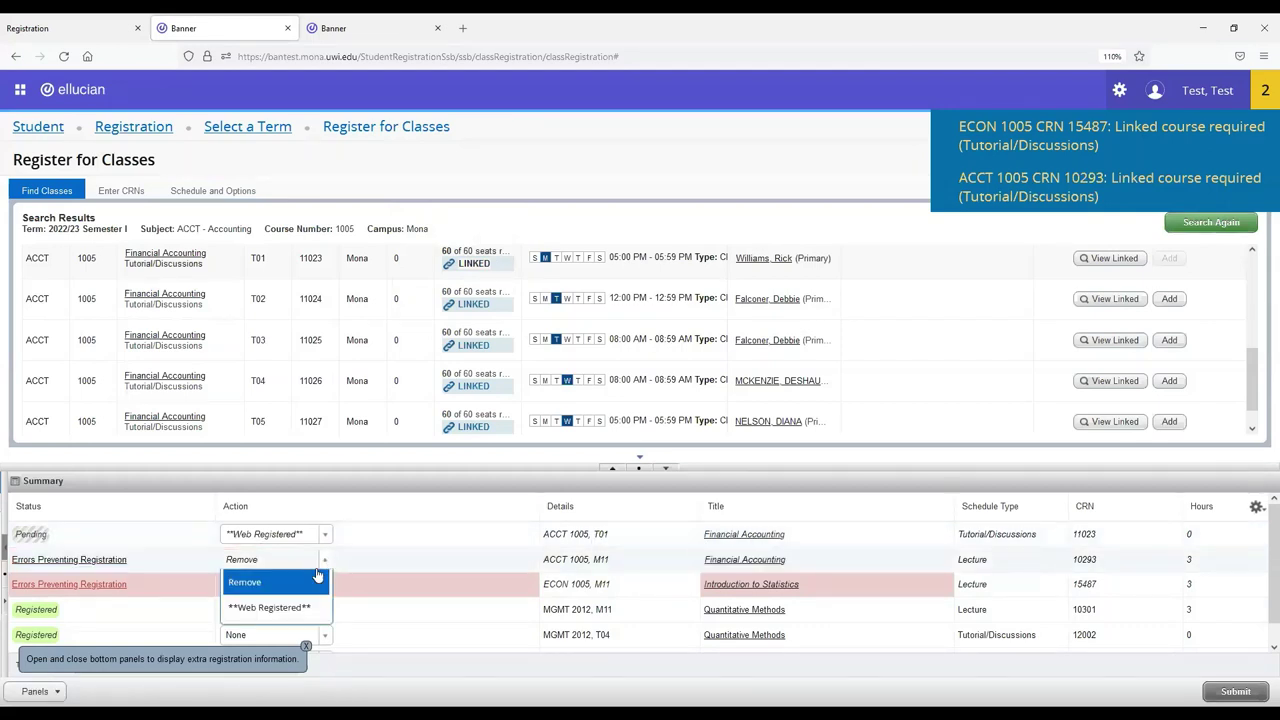
click(300, 609)
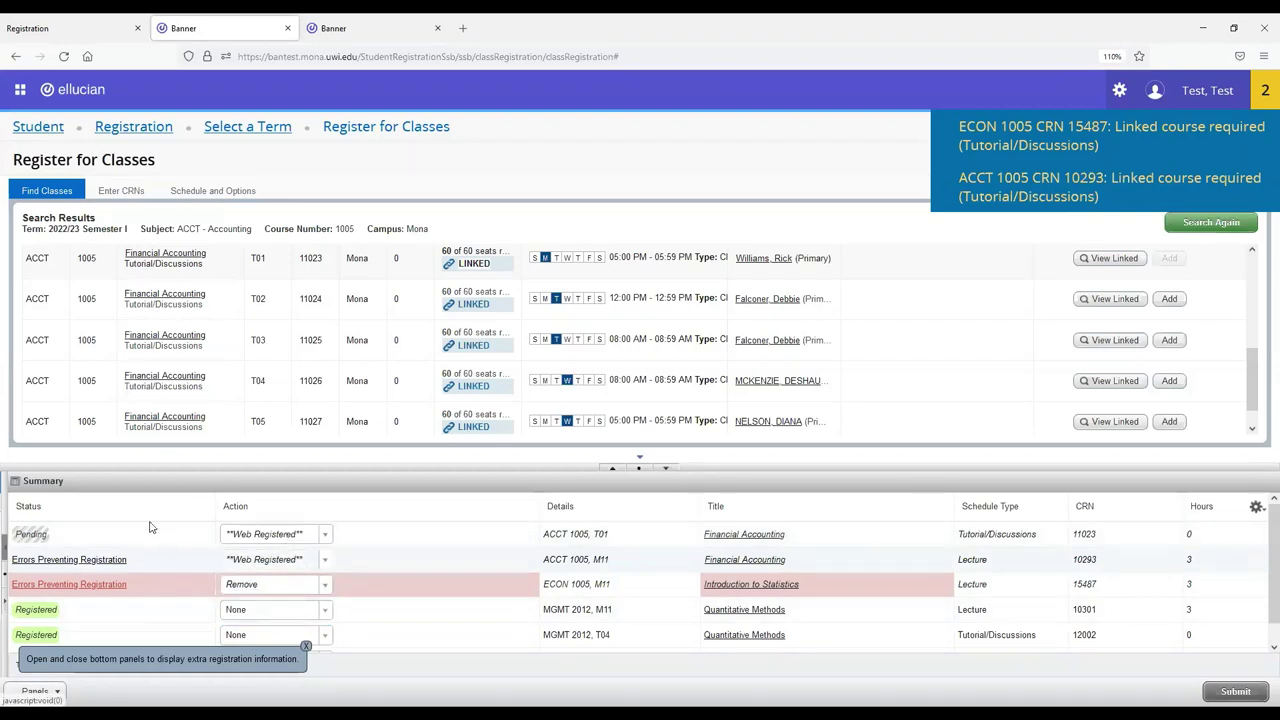
click(612, 467)
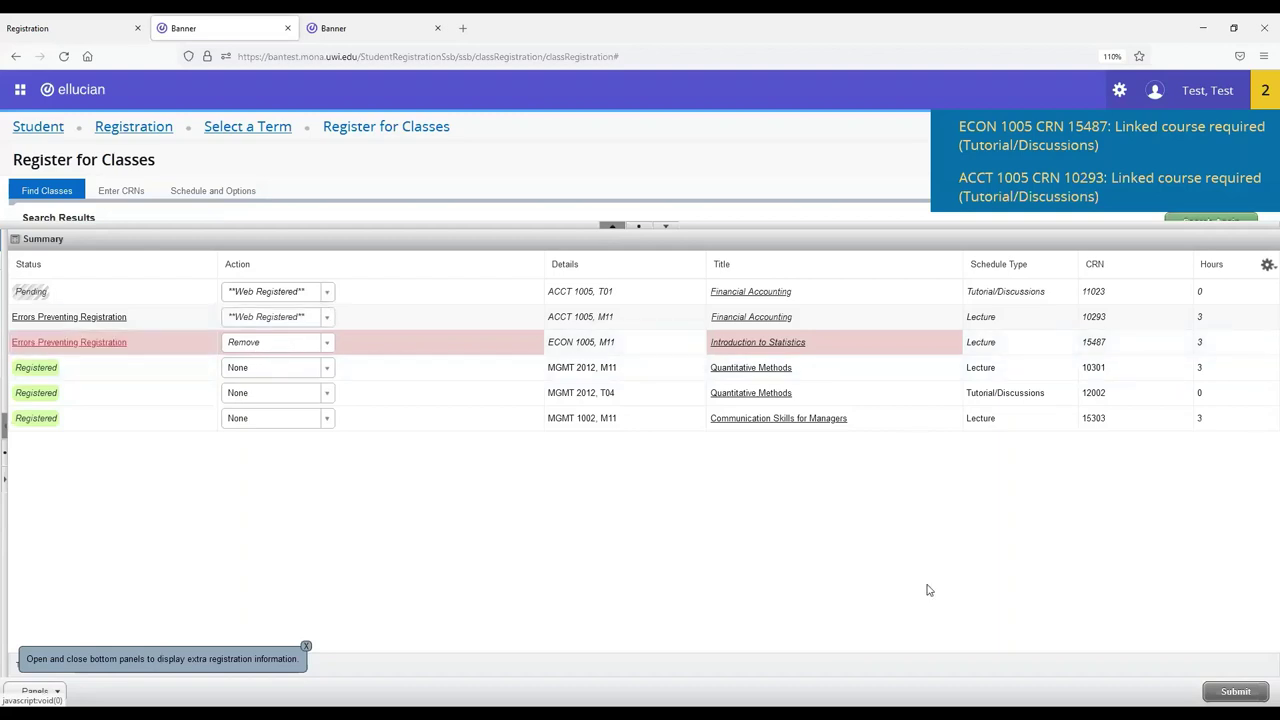
click(1236, 693)
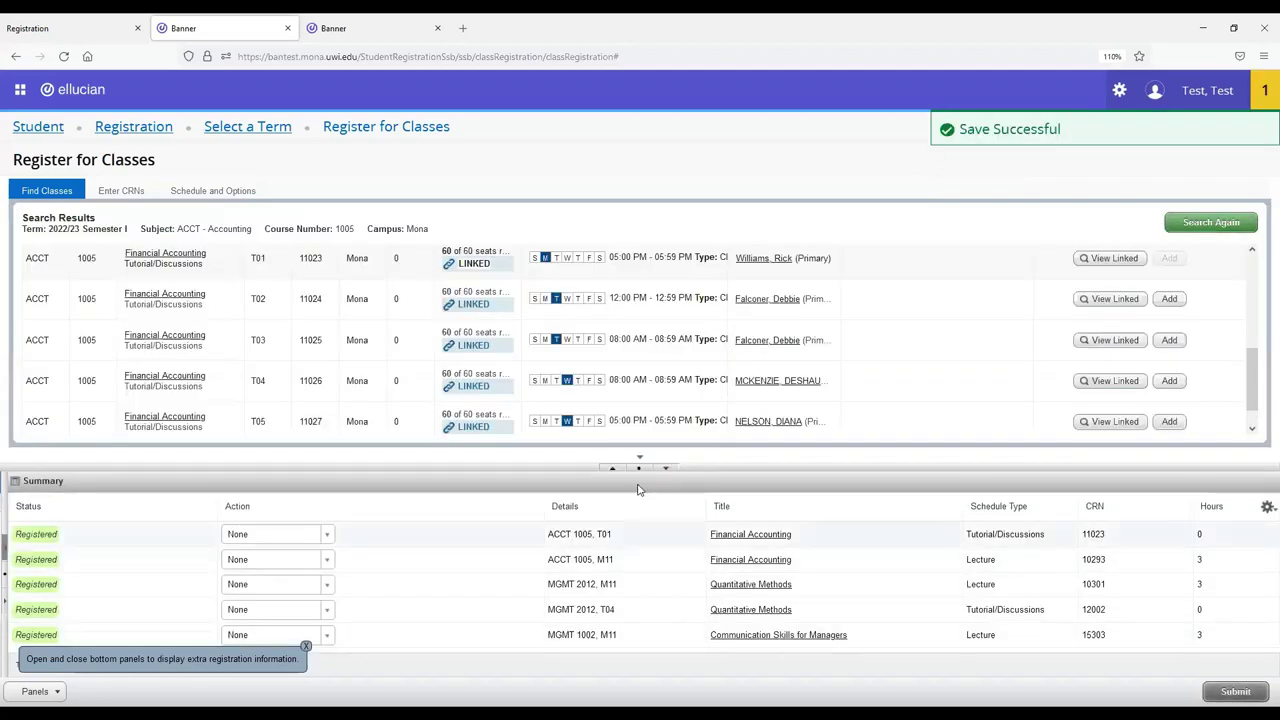
click(612, 467)
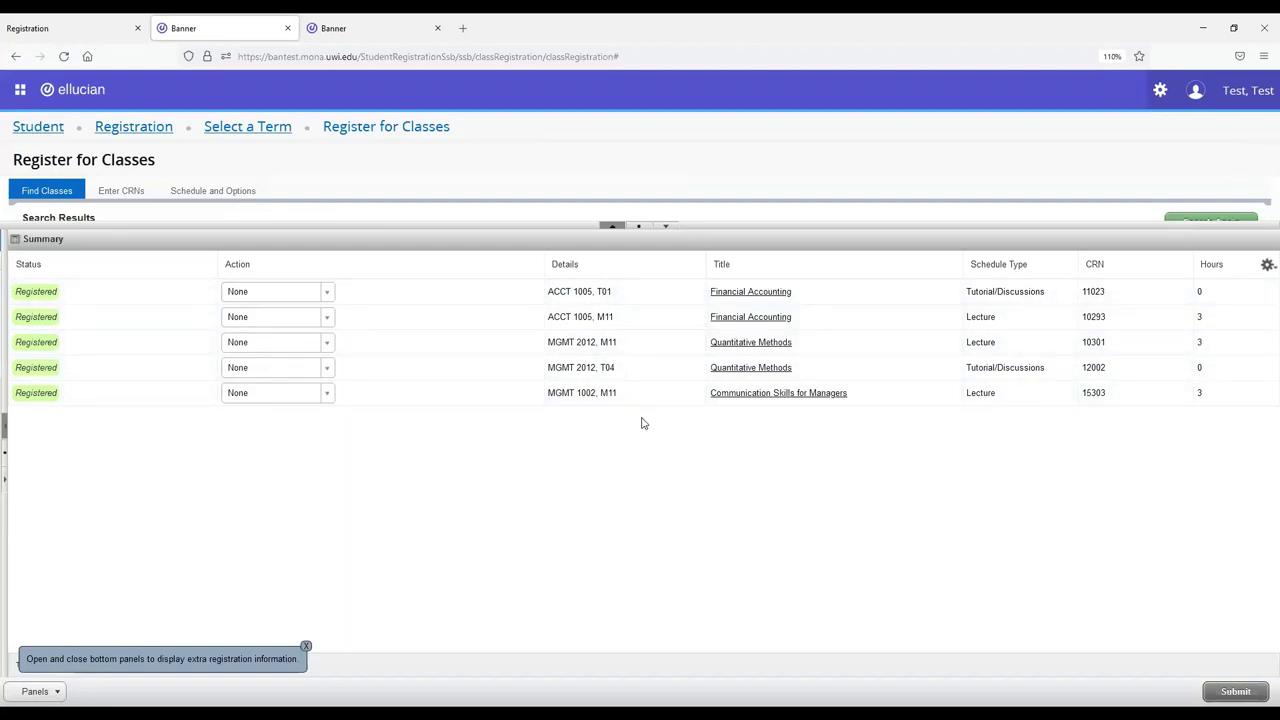
click(639, 229)
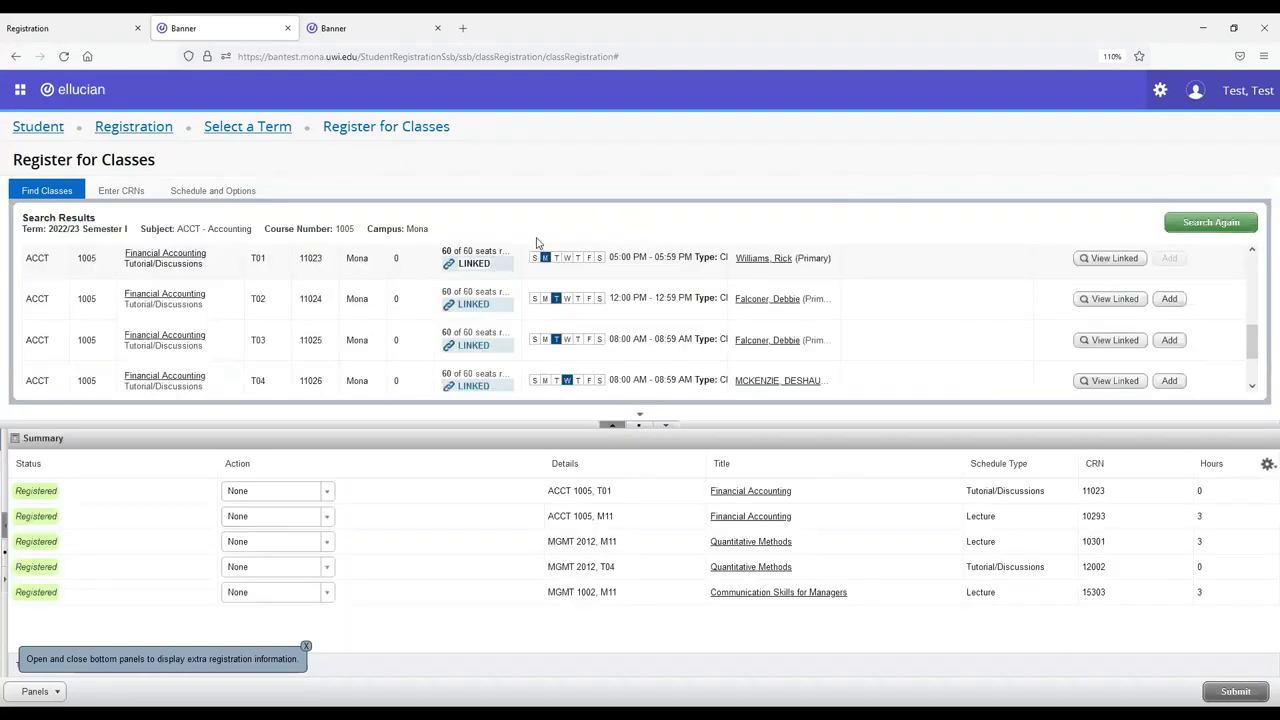
Step: Replace the class search criteria with subject MKTG - Marketing and course number 2001 at campus Mona, and run the search
click(1224, 221)
click(160, 268)
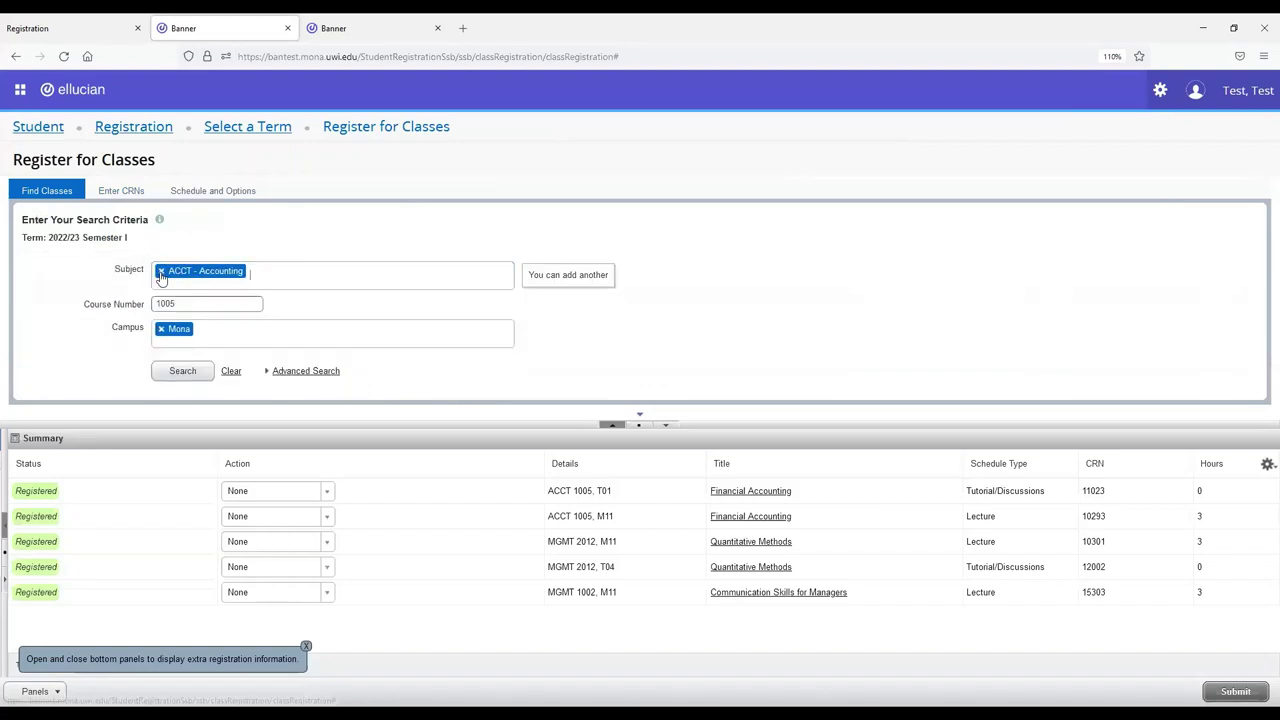
click(161, 271)
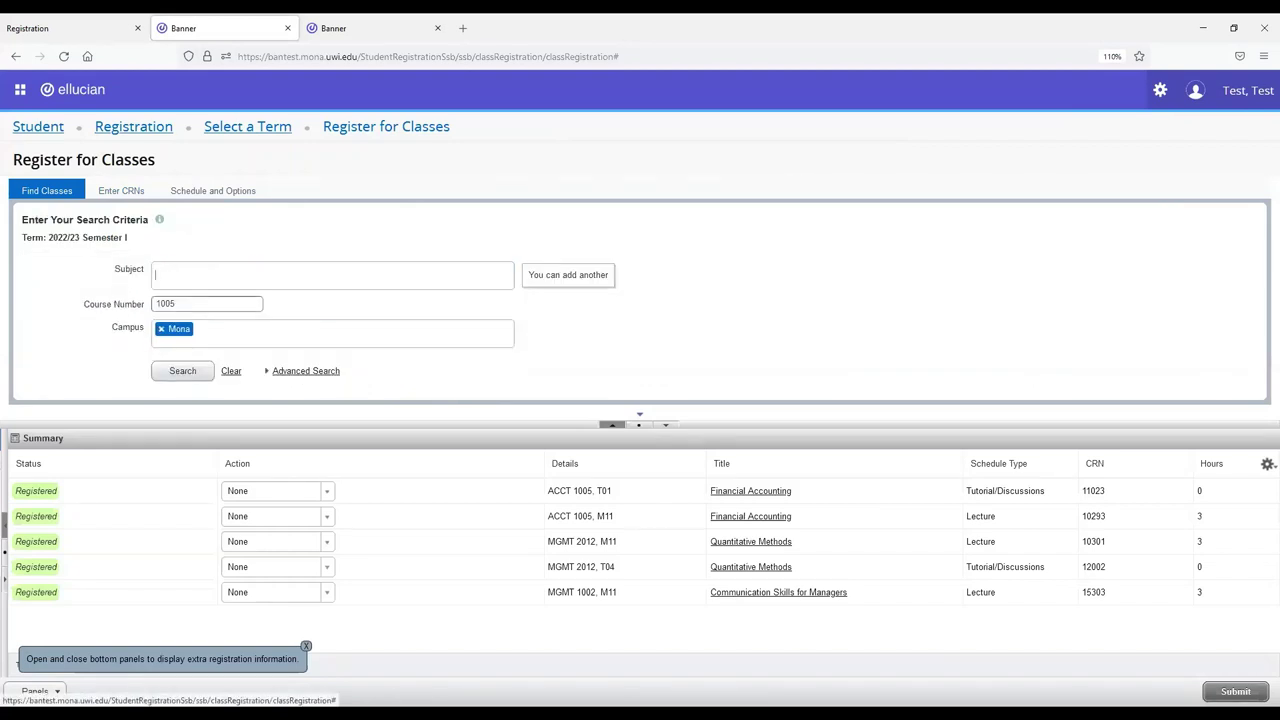
text(mktg)
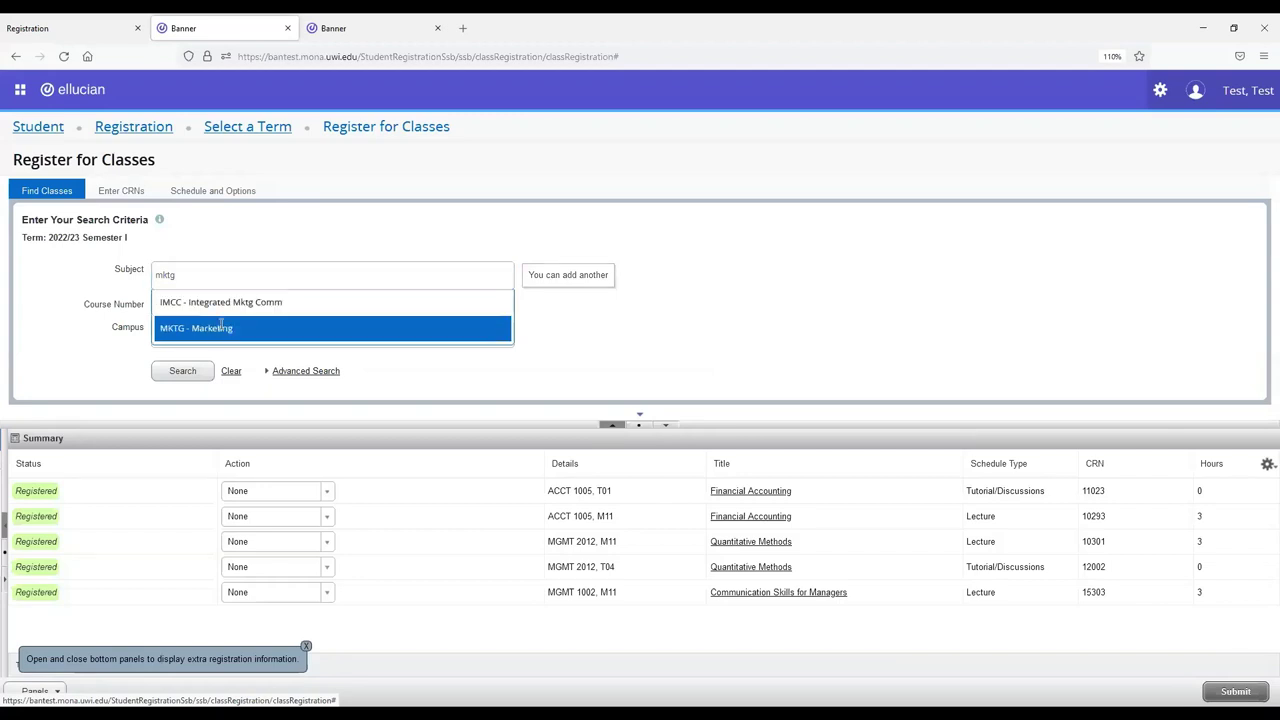
click(210, 328)
double_click(165, 304)
key(BackSpace)
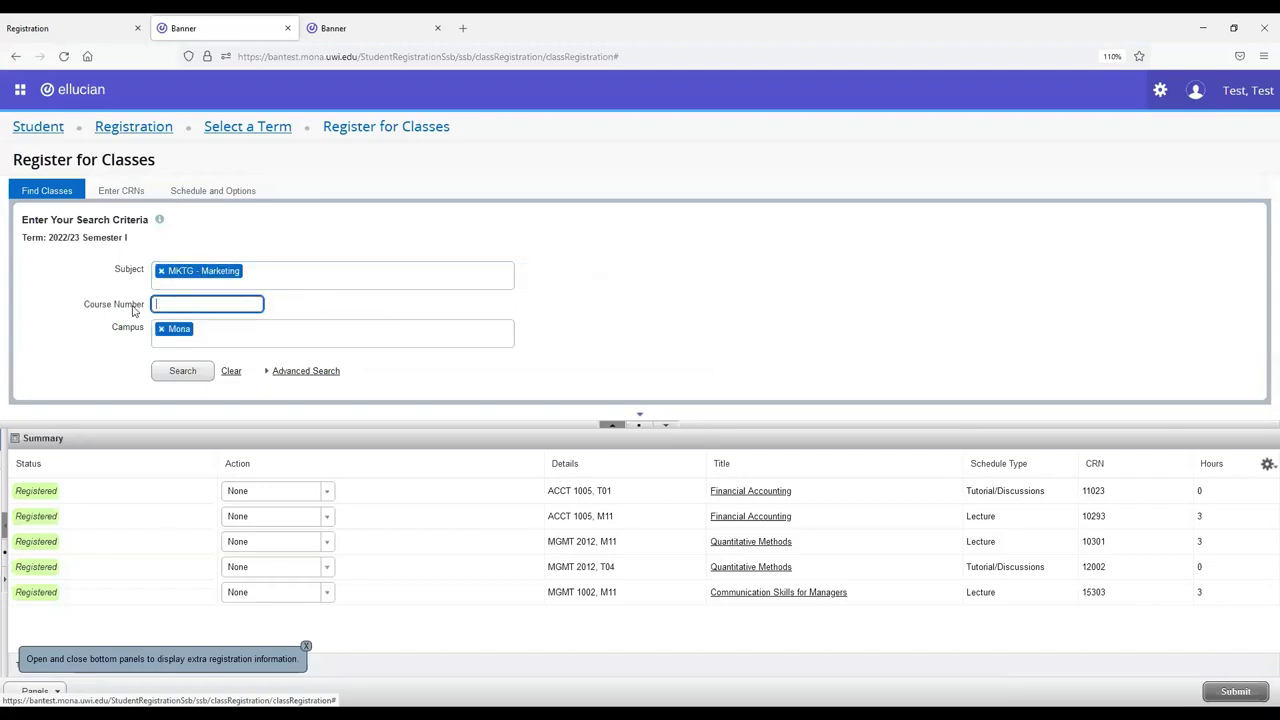
text(2001)
click(180, 371)
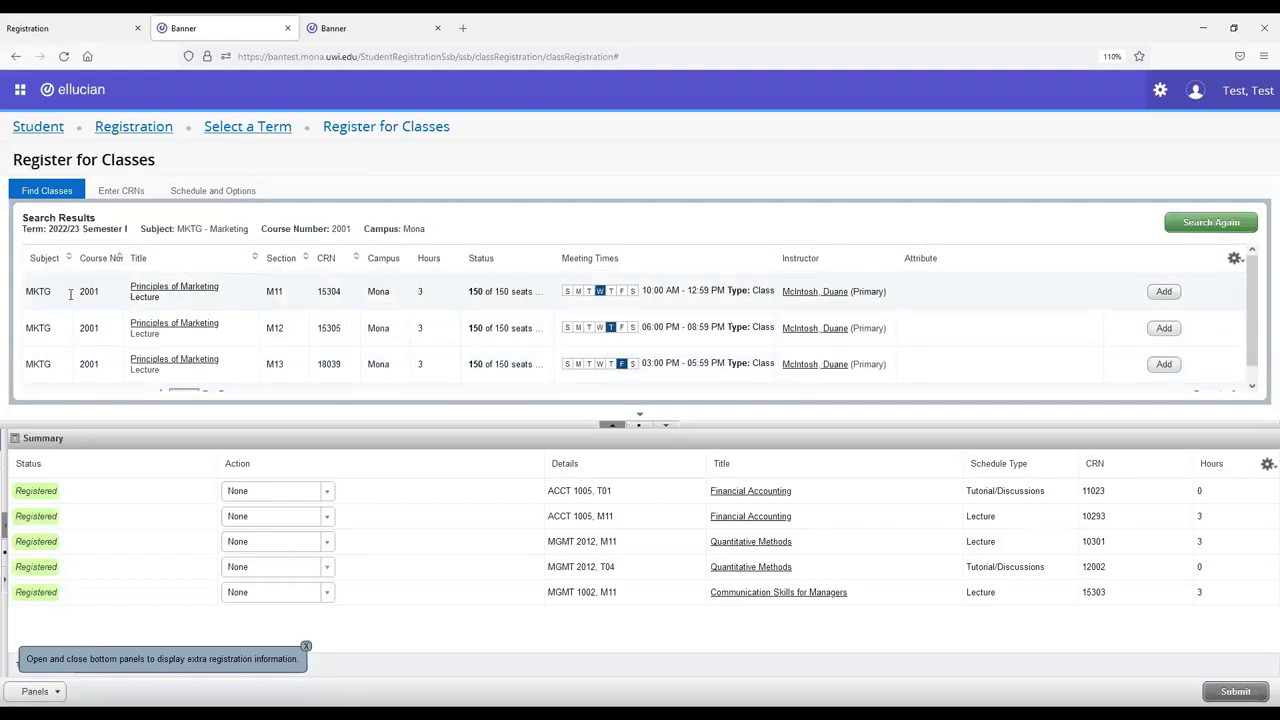
Step: Add the Principles of Marketing lecture M11 (CRN 15304) to the summary and submit the registration
click(1164, 291)
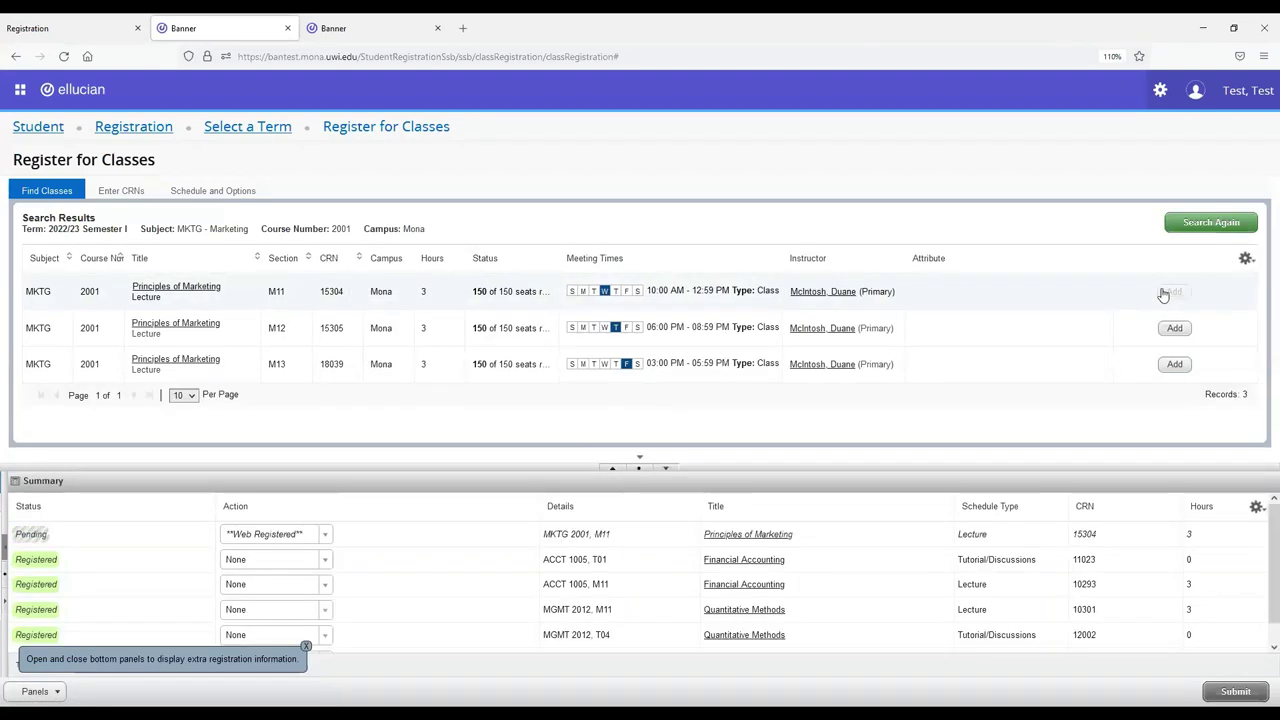
click(1232, 694)
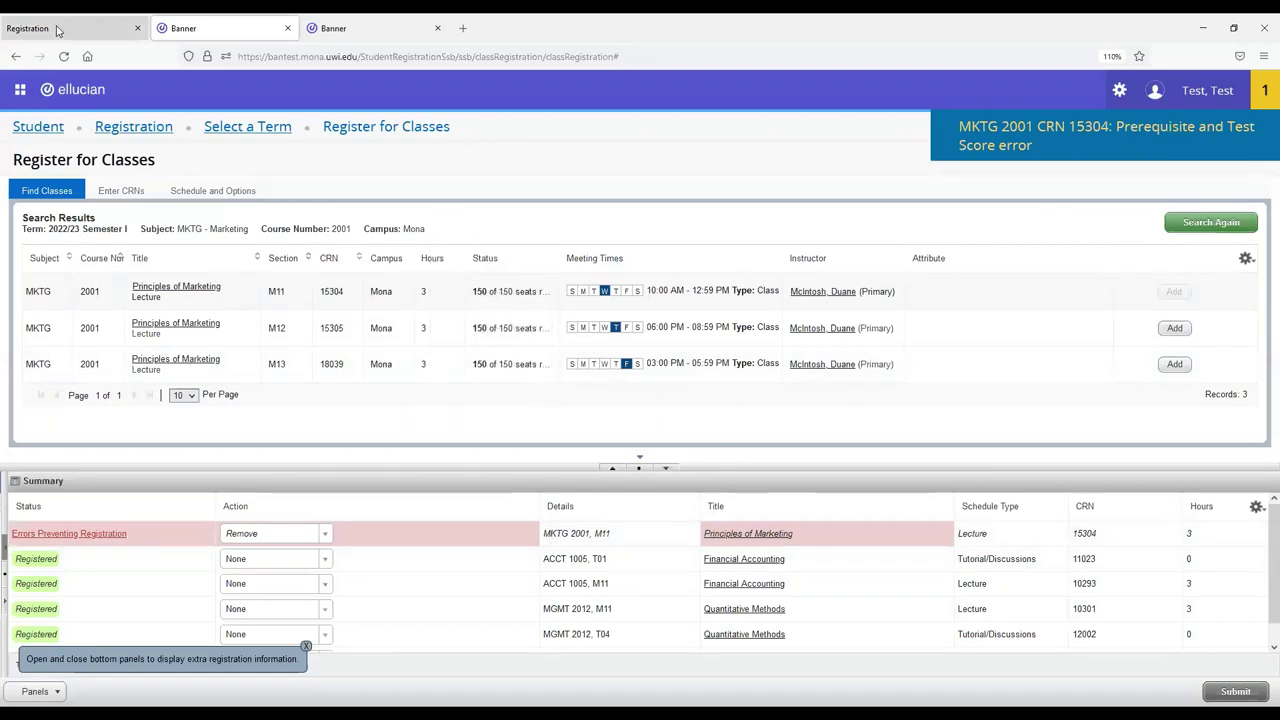
Step: Switch to the Student Administration System's registration page and set the term to 2022/23 Semester I
click(91, 29)
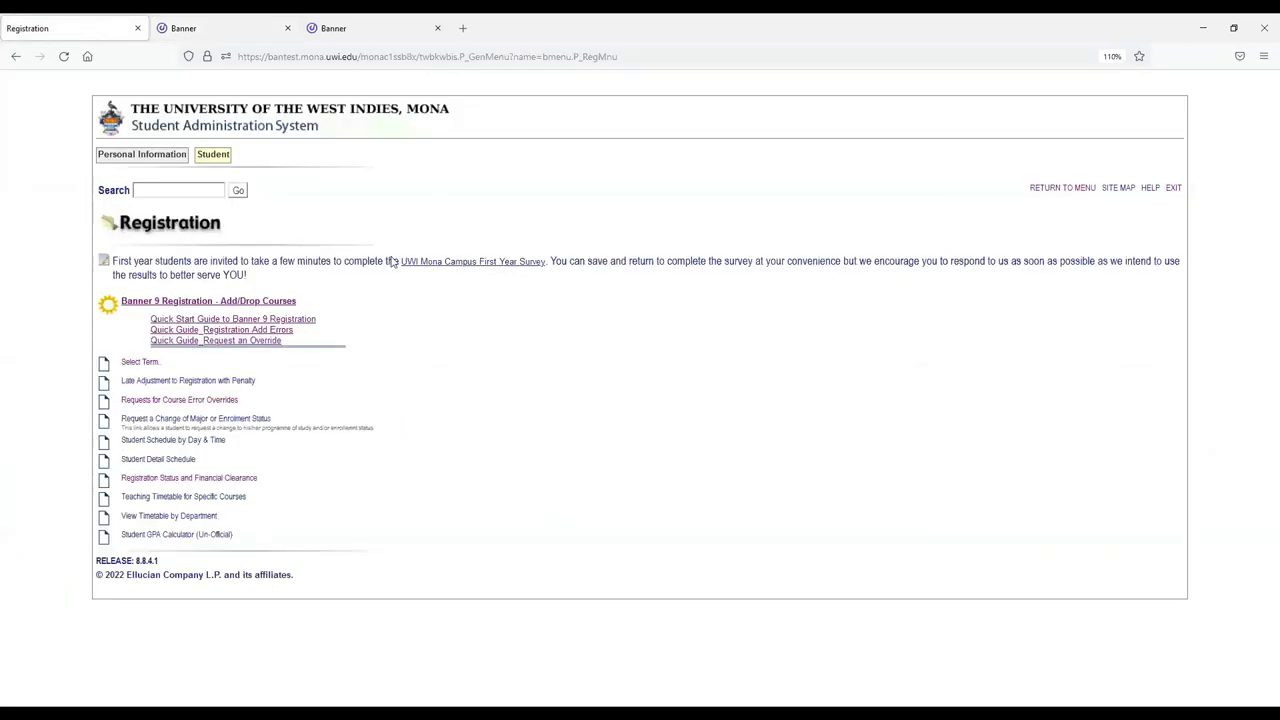
click(130, 364)
click(275, 260)
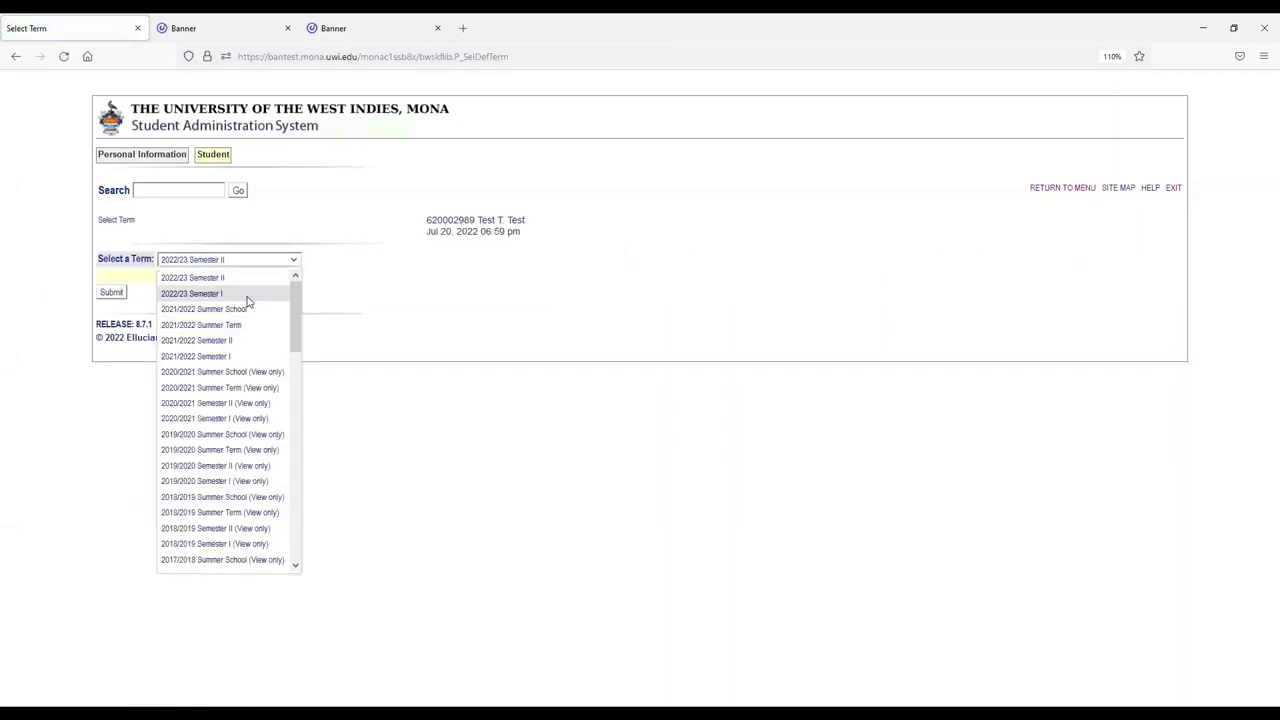
click(250, 293)
click(103, 294)
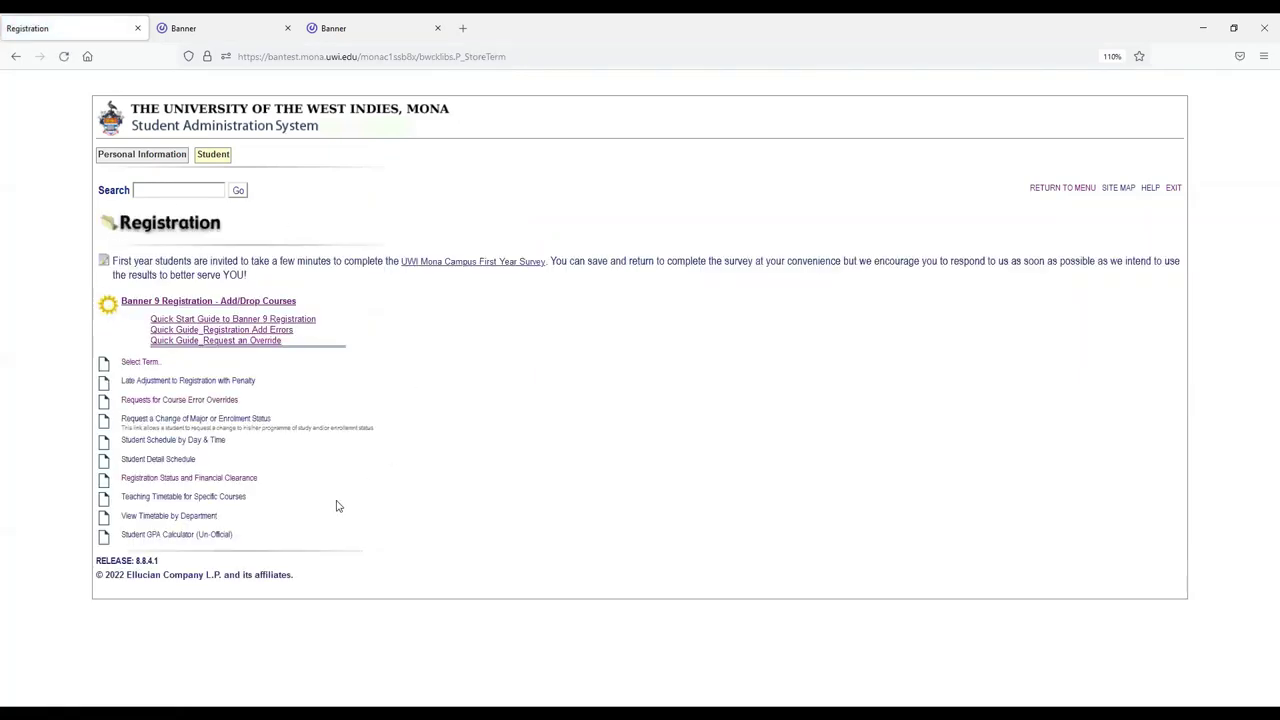
Step: Submit a course error override request for 15304 - MKTG2001 (M11), leaving the reason blank
click(189, 402)
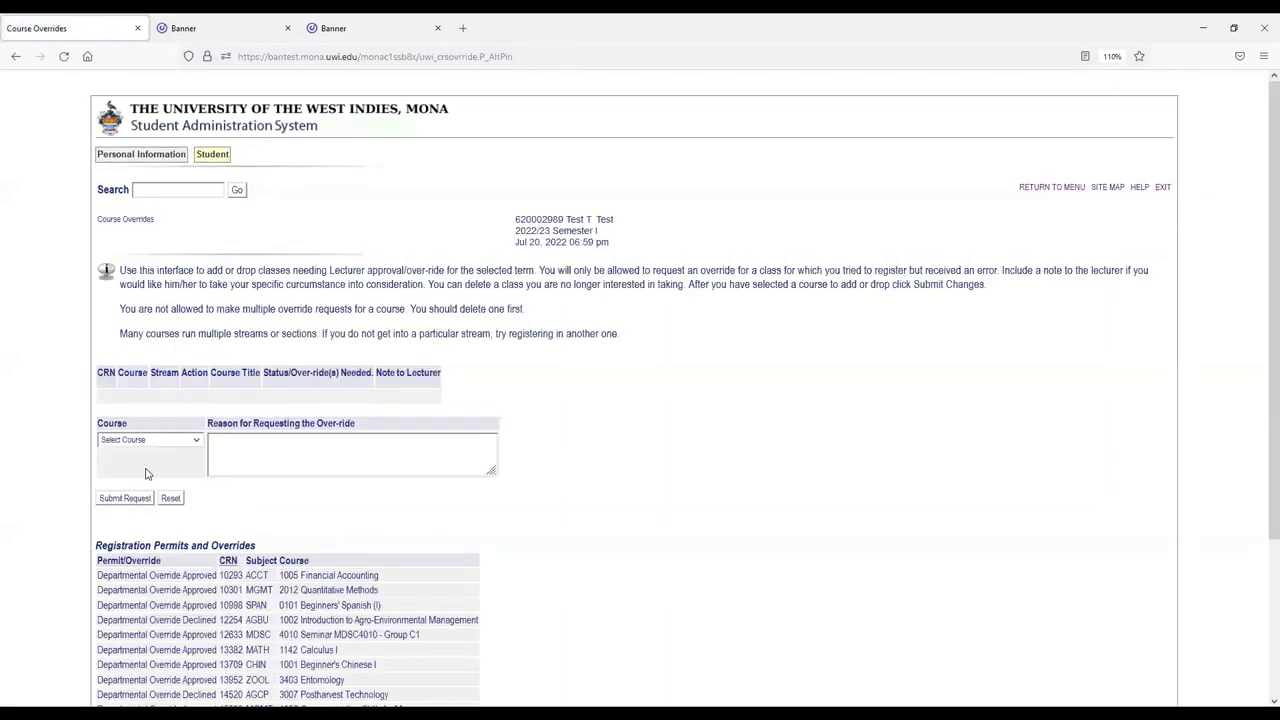
click(197, 444)
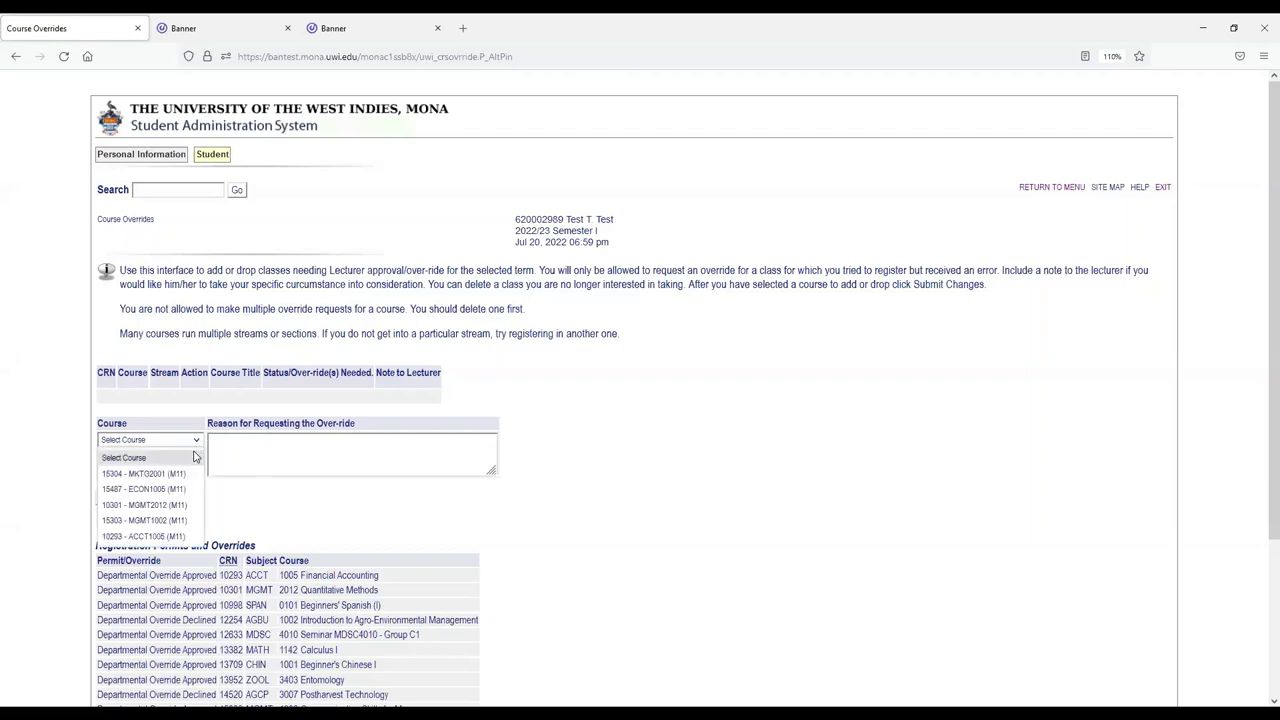
click(192, 476)
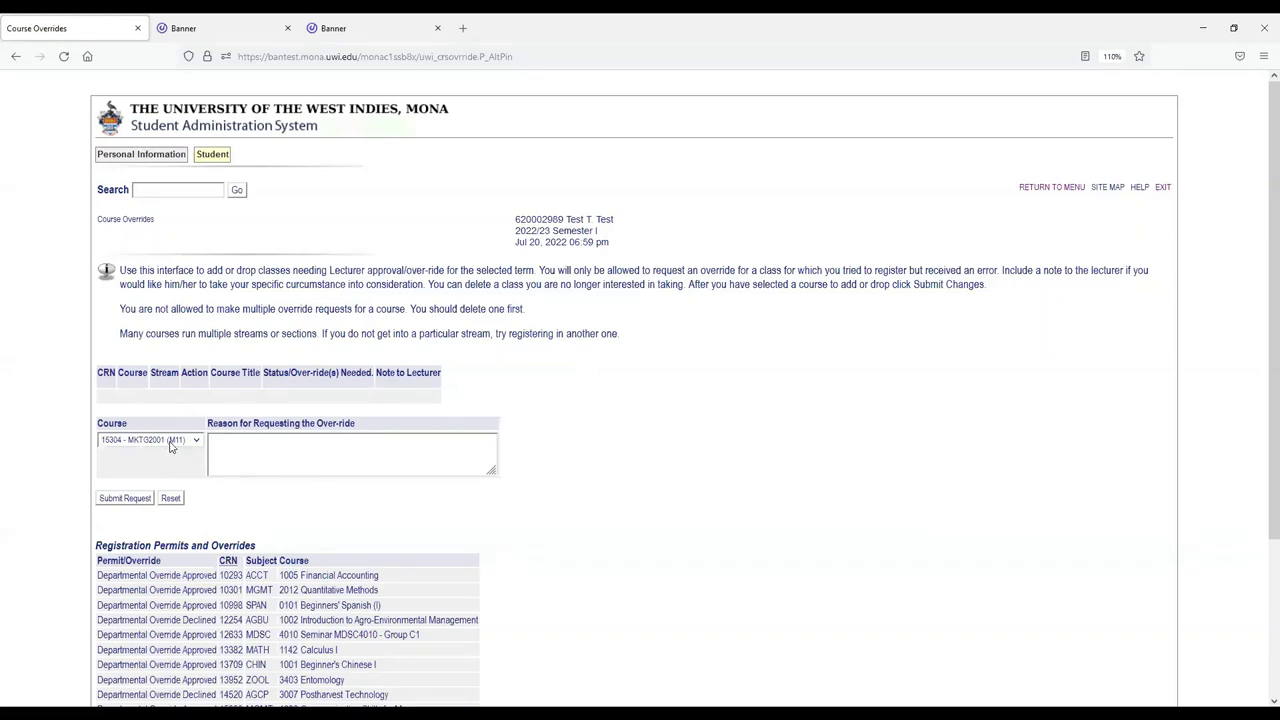
click(200, 31)
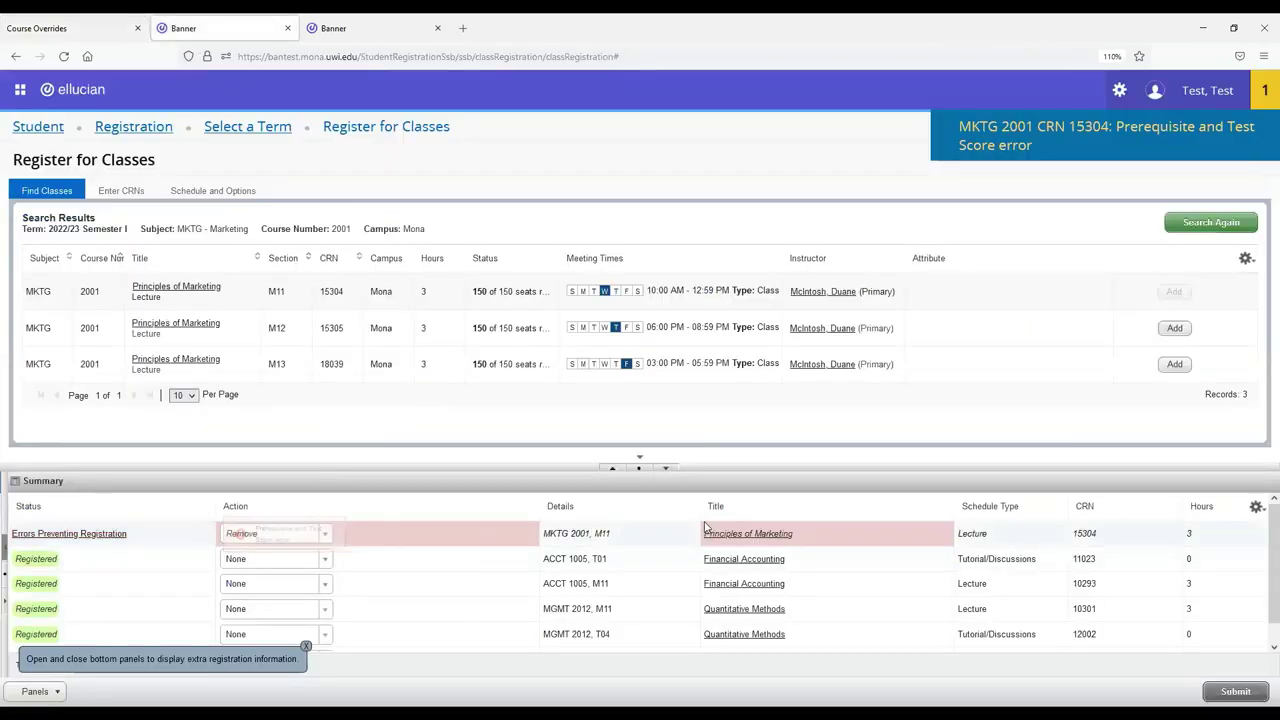
click(70, 28)
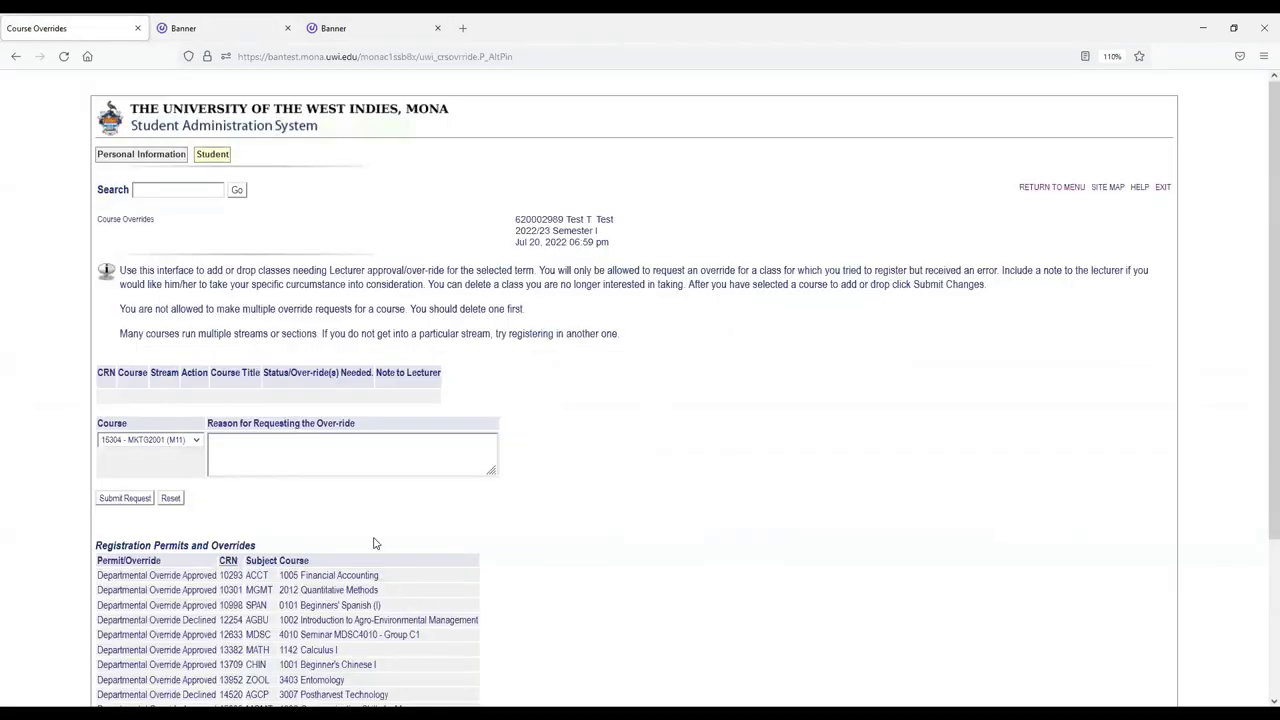
scroll(363, 517, down, 1)
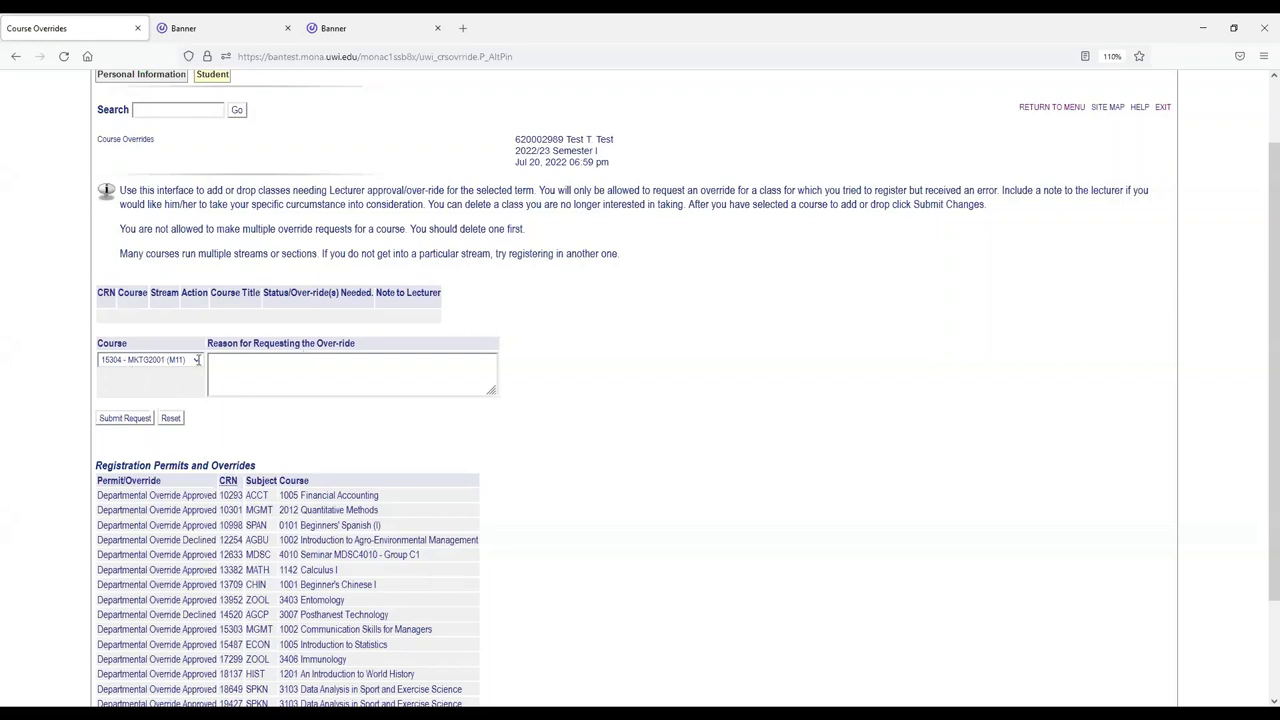
click(219, 369)
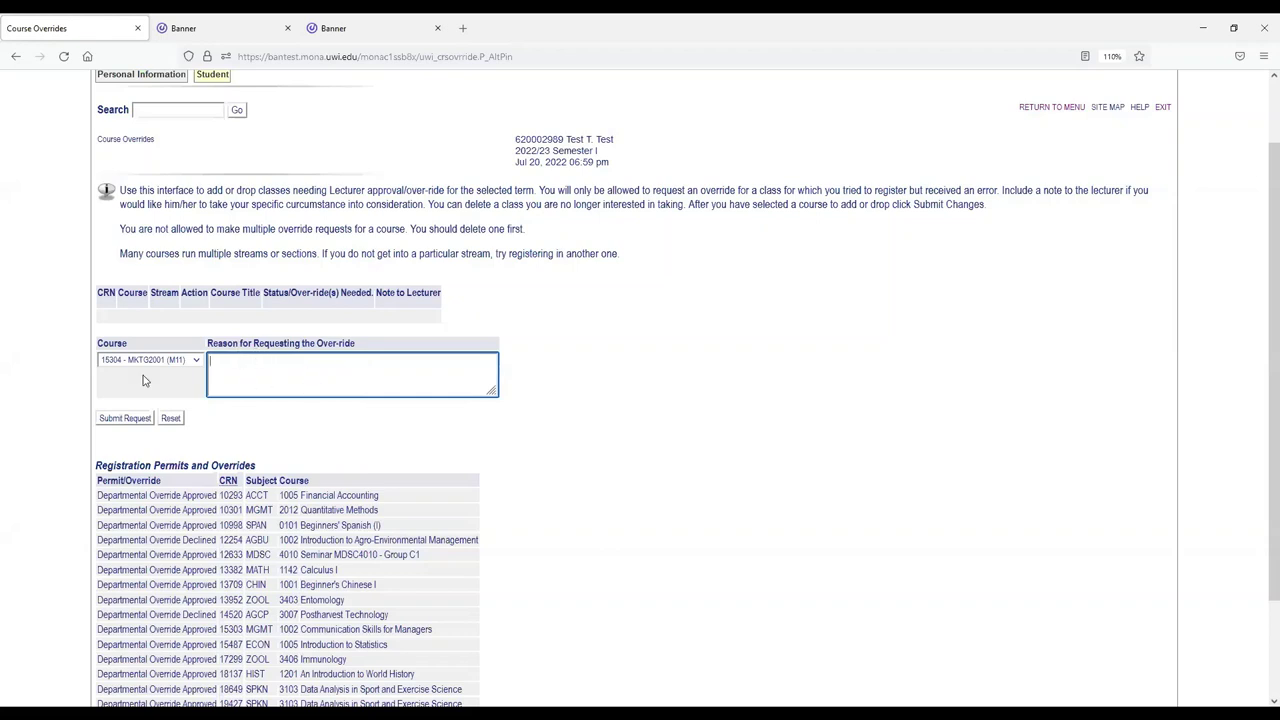
click(123, 420)
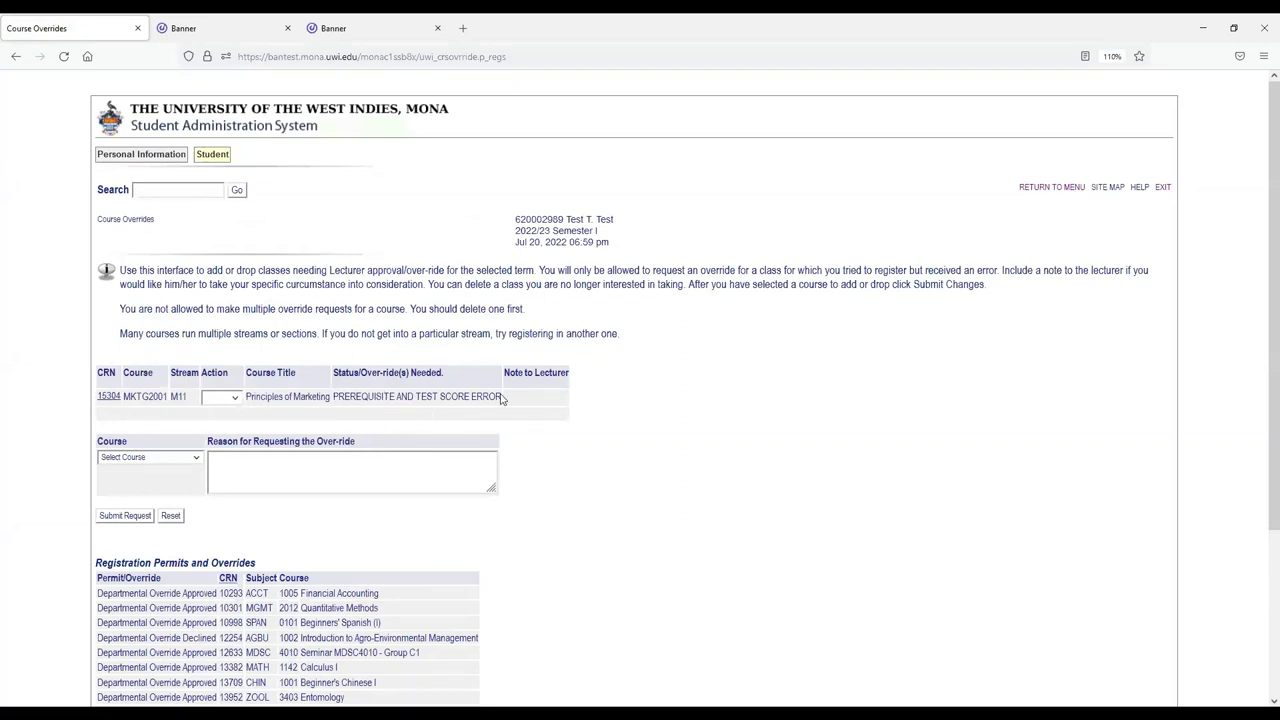
Step: Review the Registration Status and Financial Clearance page for the selected courses, and return to the registration menu
click(1040, 190)
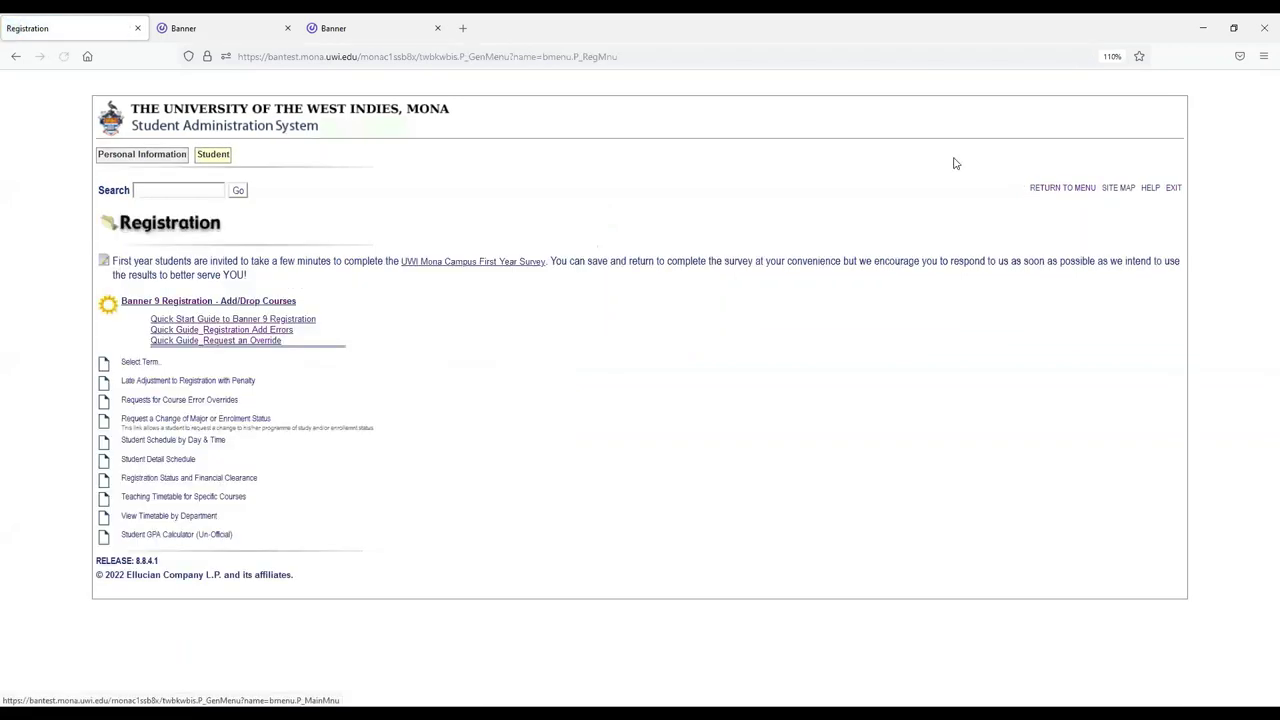
click(207, 480)
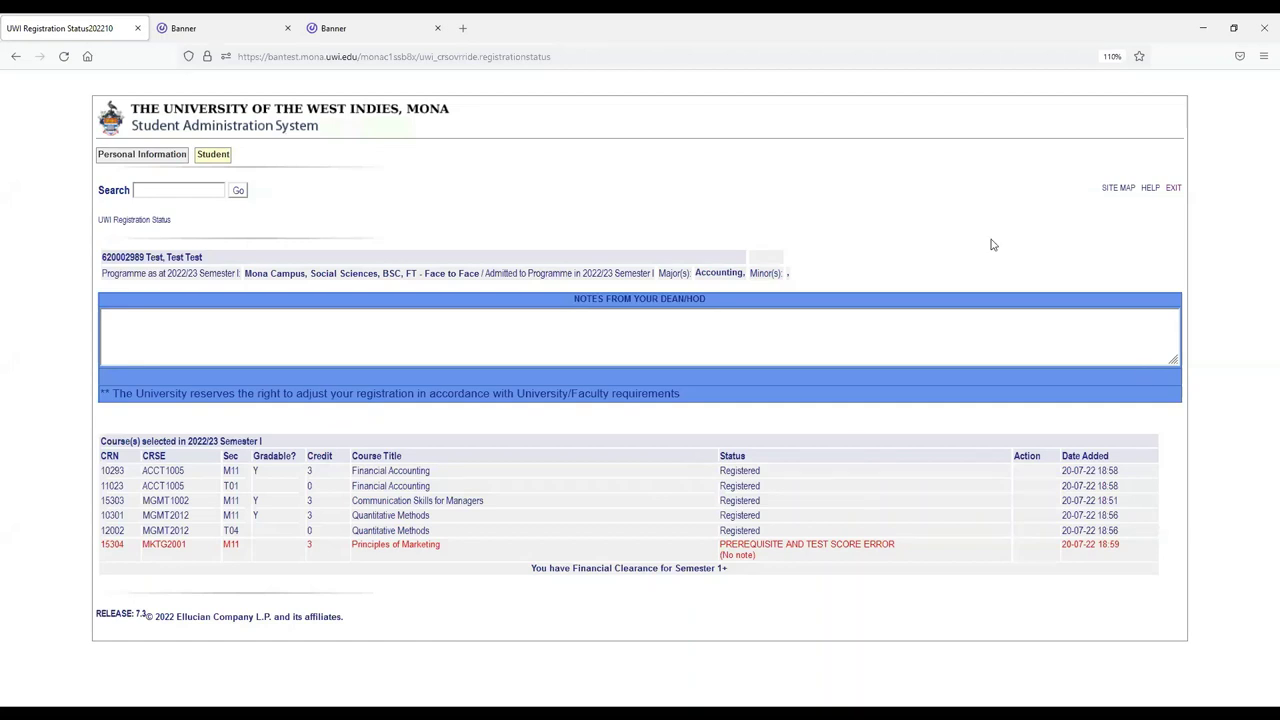
click(14, 57)
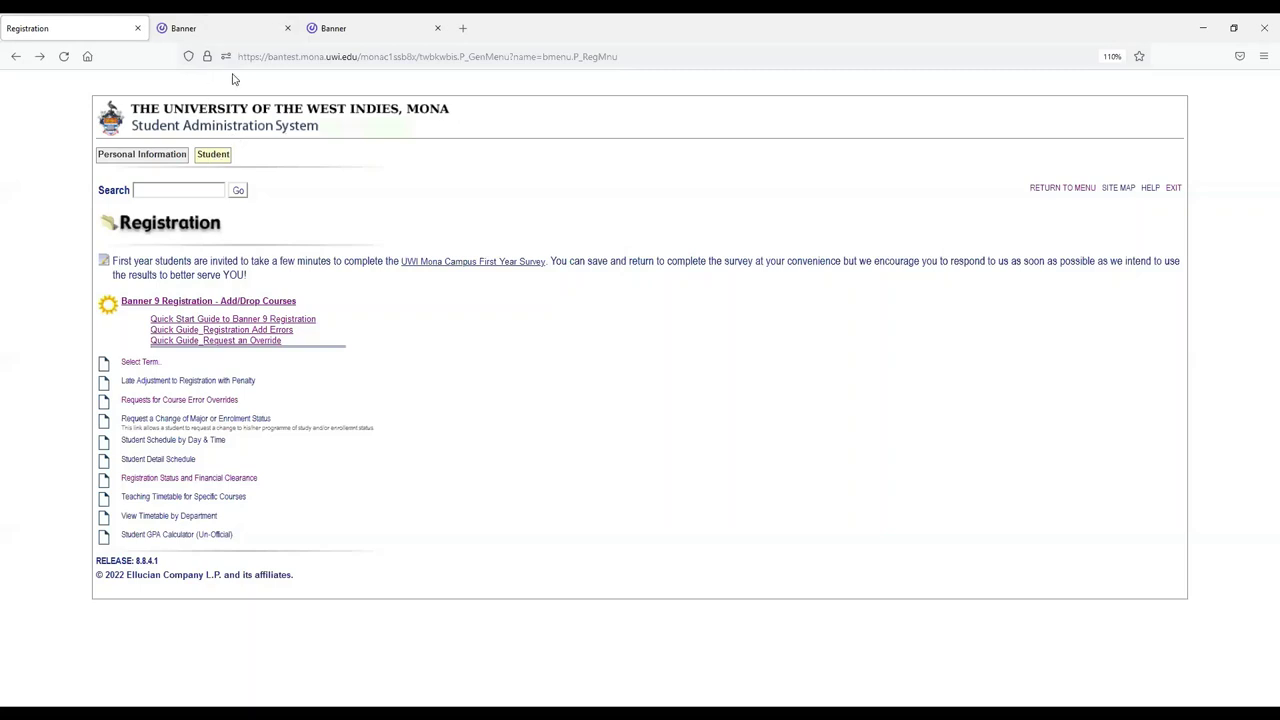
Step: Return to Banner's Register for Classes page and enlarge the registration summary to review all its courses
click(228, 28)
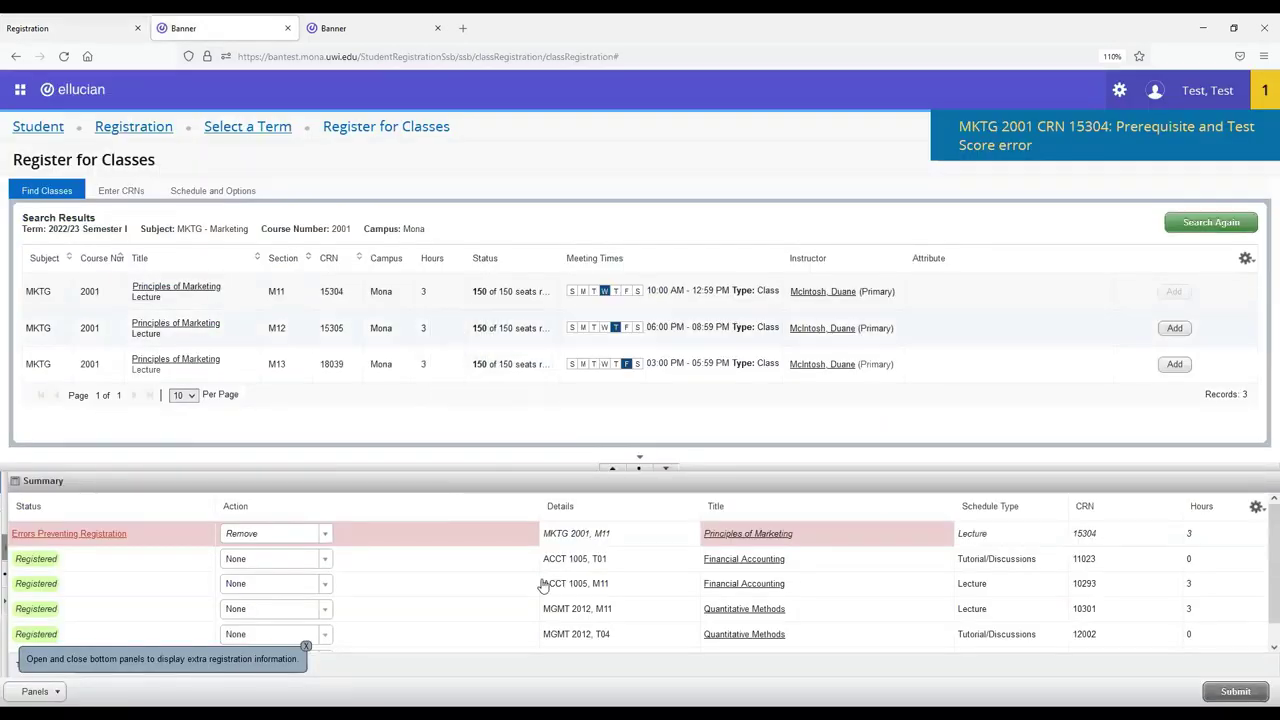
scroll(562, 577, down, 1)
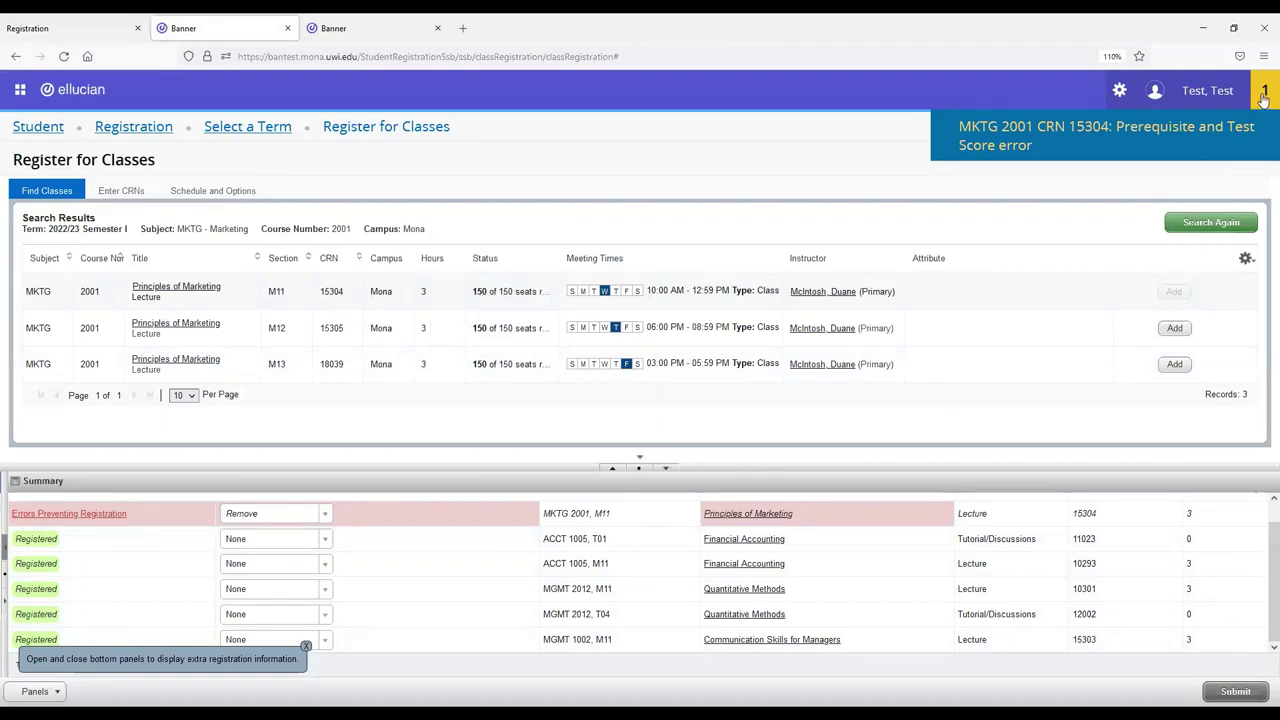
click(1157, 94)
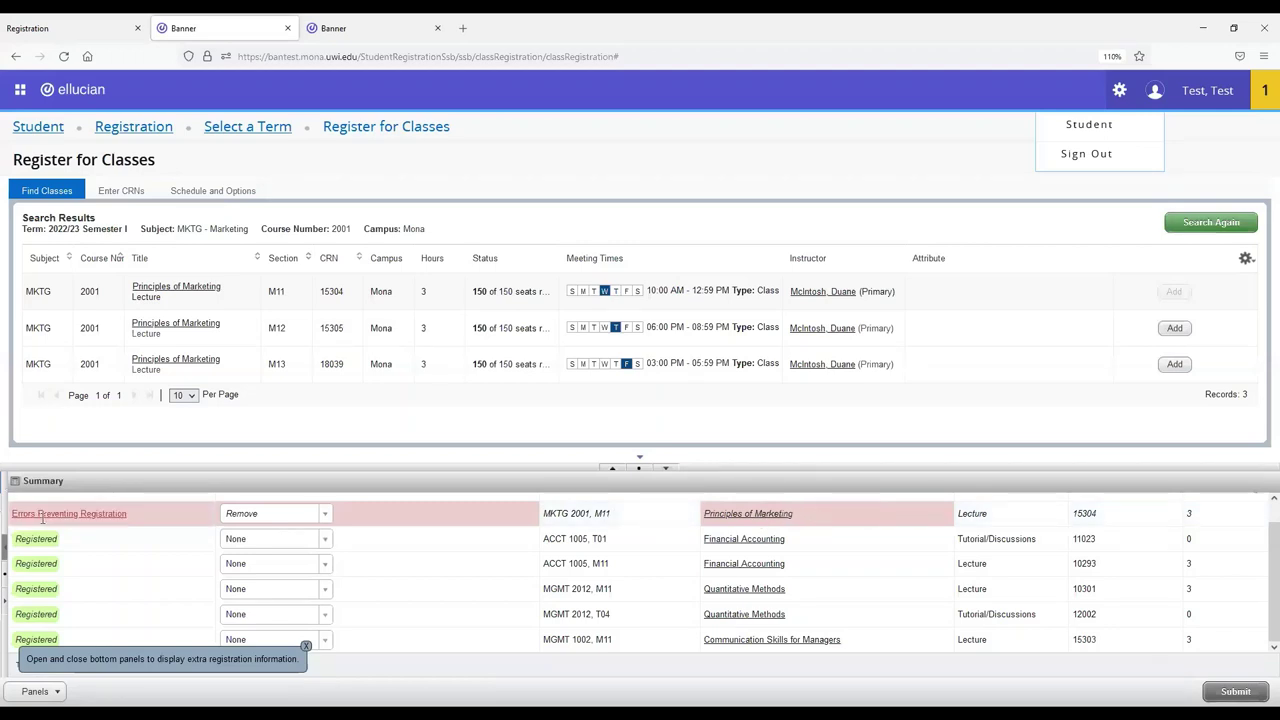
click(614, 469)
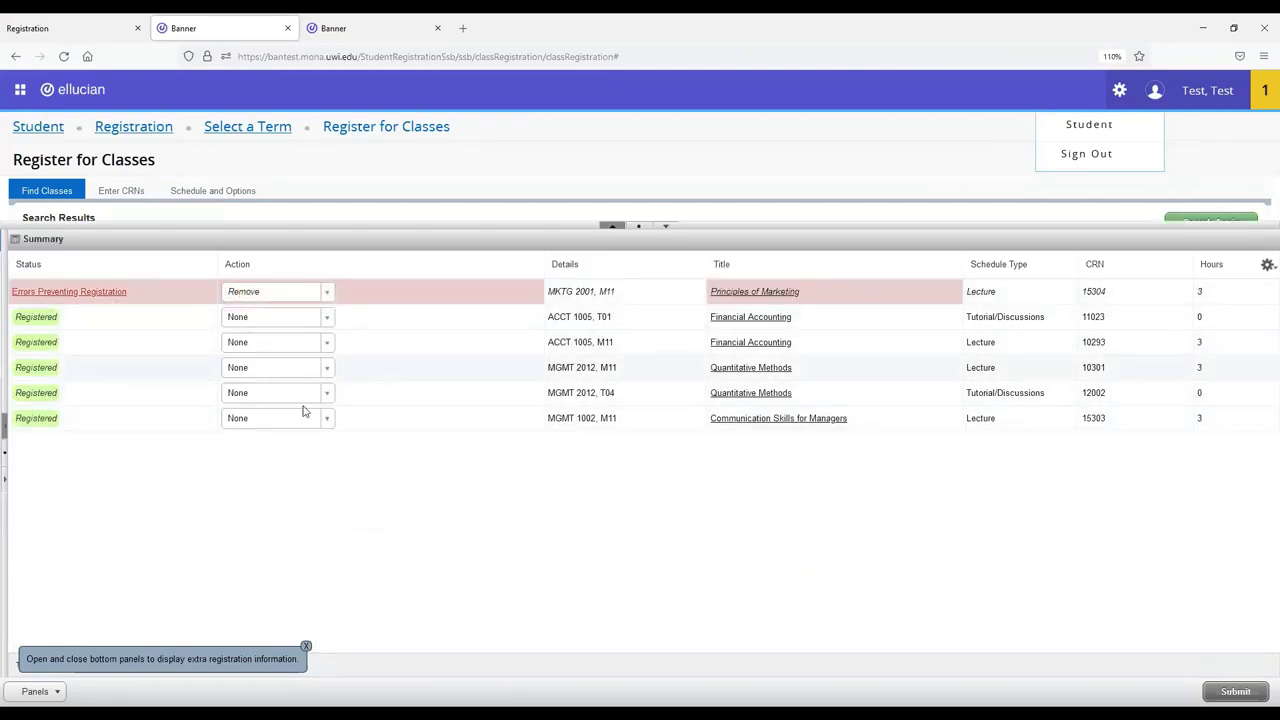
Step: Display the 2022/23 Semester I class schedule and examine the weekly timetable from morning to evening
click(5, 485)
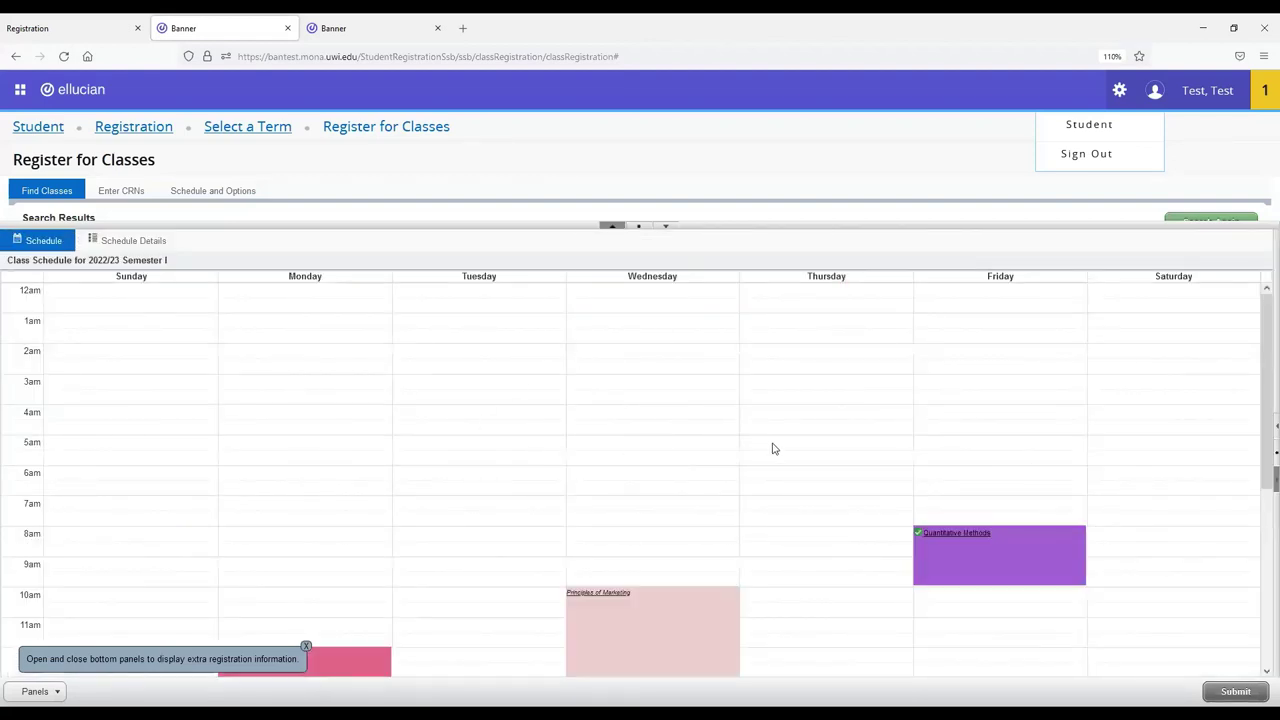
scroll(772, 449, down, 3)
scroll(772, 449, down, 2)
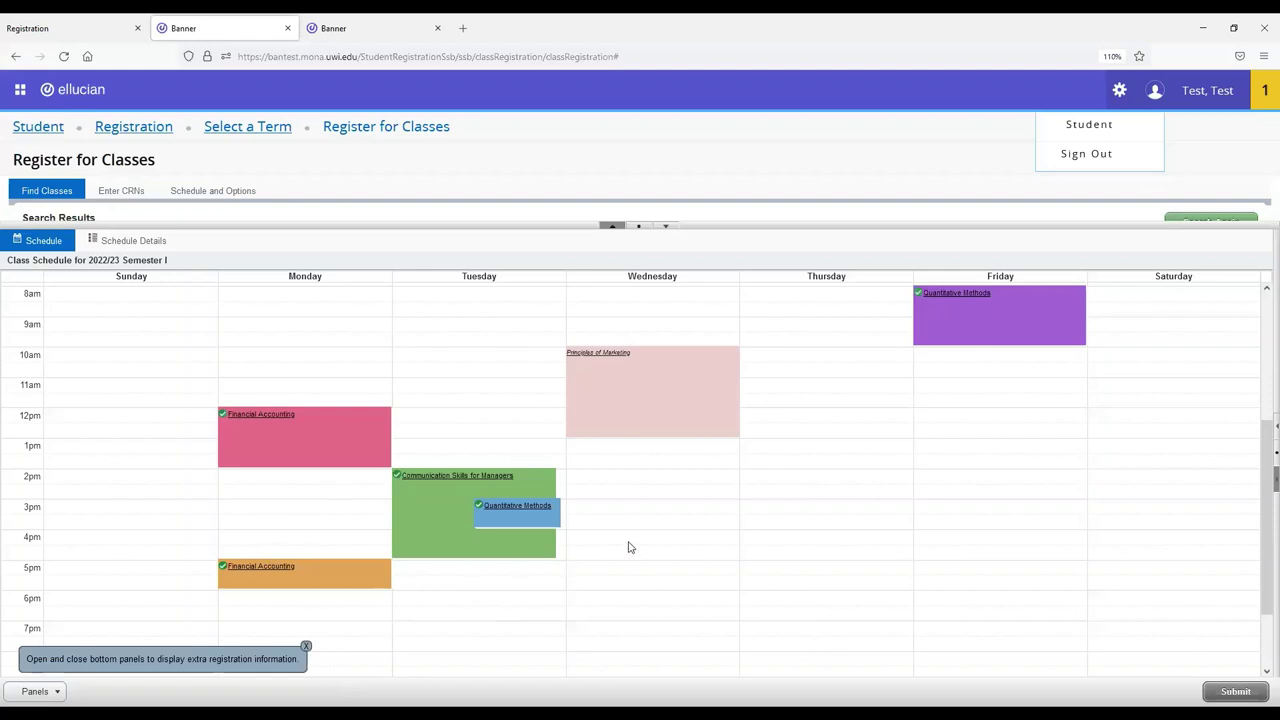
scroll(629, 546, down, 1)
scroll(640, 543, up, 2)
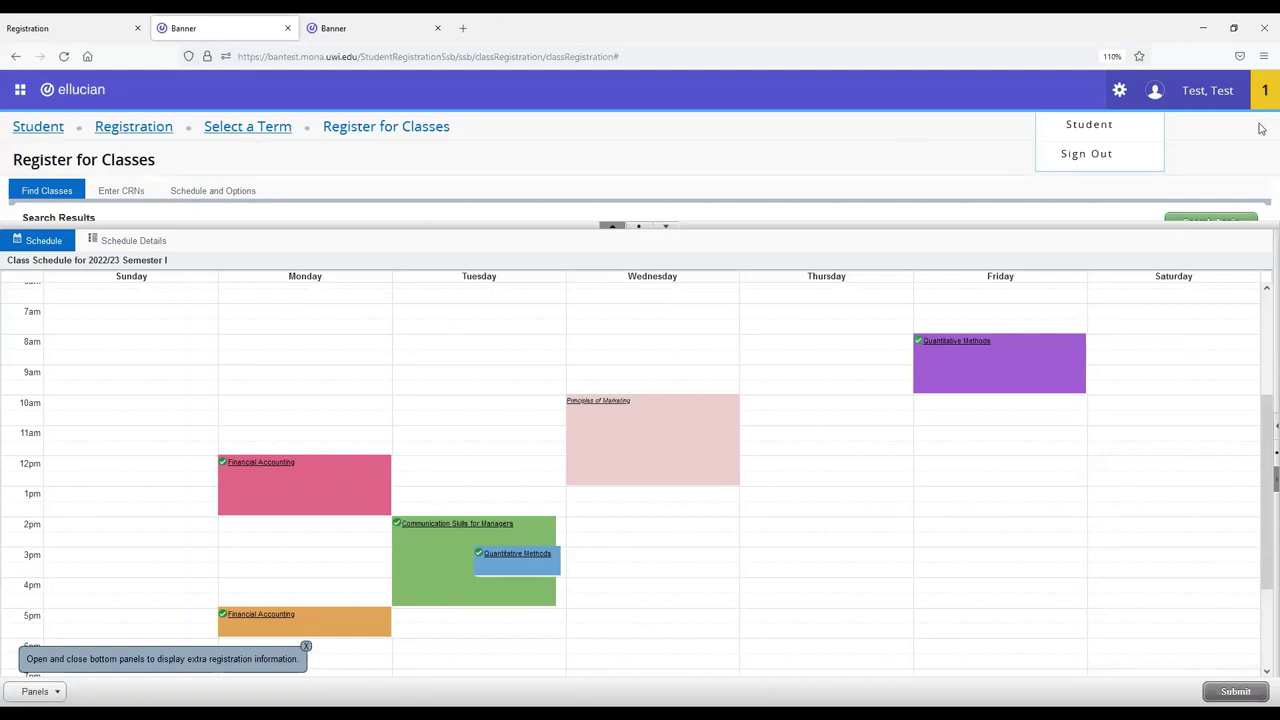
Step: Sign out of Banner 9 and return to the Student Administration System's registration menu
click(1265, 90)
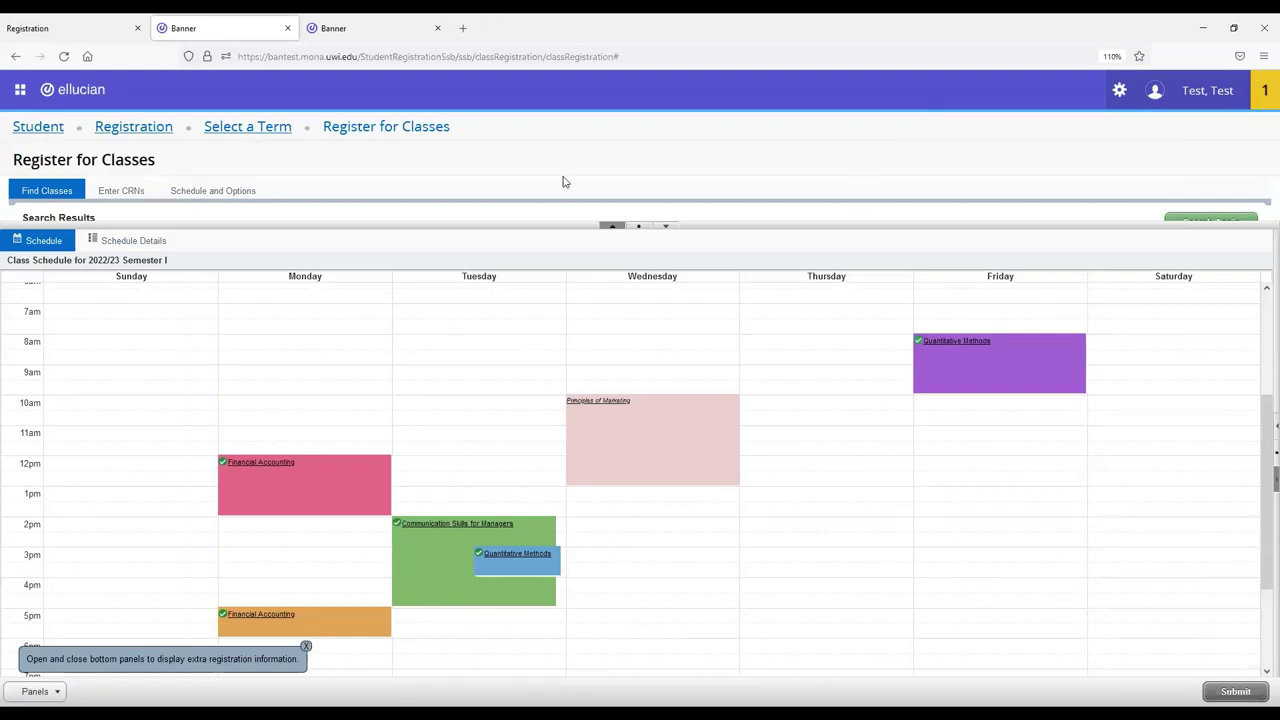
click(1176, 92)
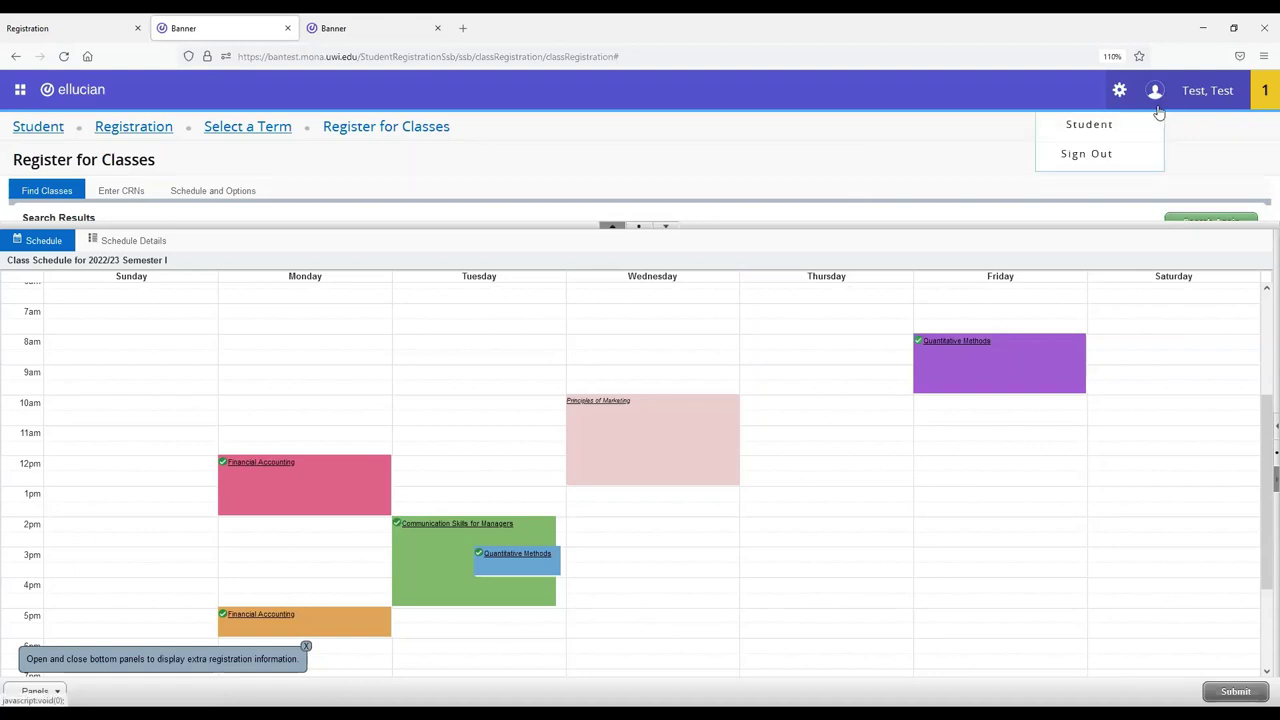
click(1064, 152)
click(661, 418)
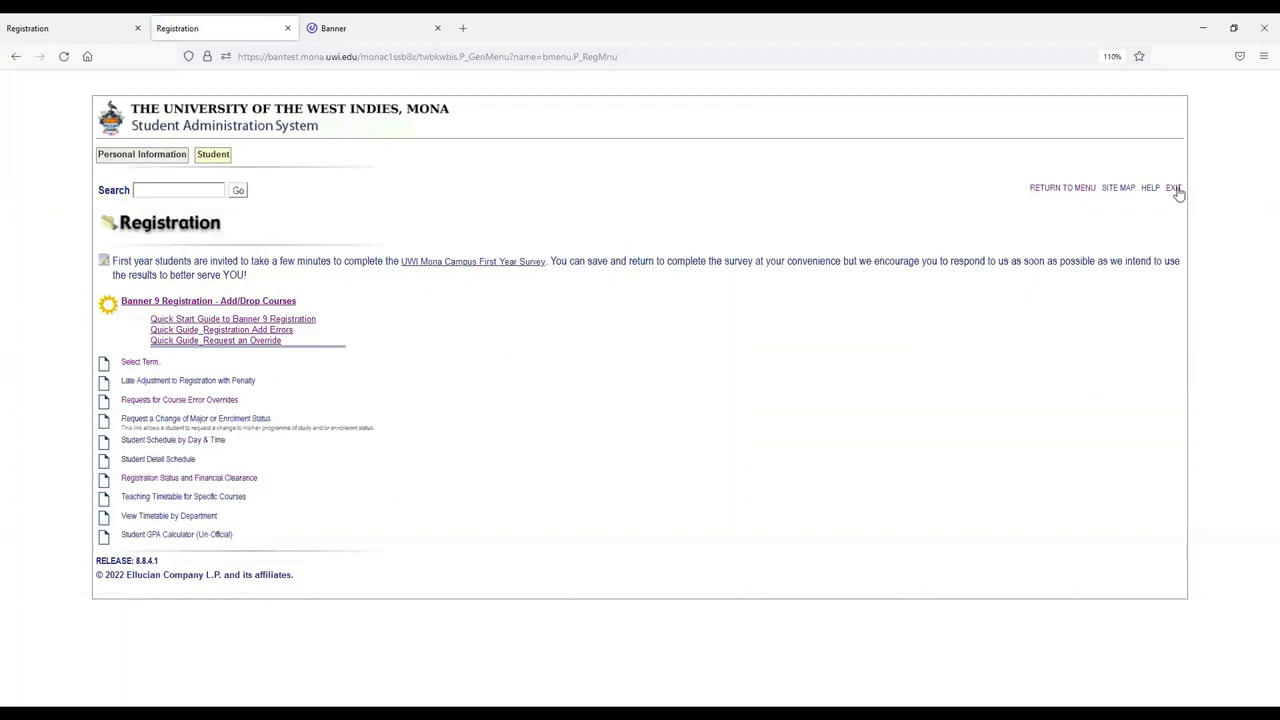
Step: Exit the Student Administration System and close its page and the Browse Classes page
click(1176, 189)
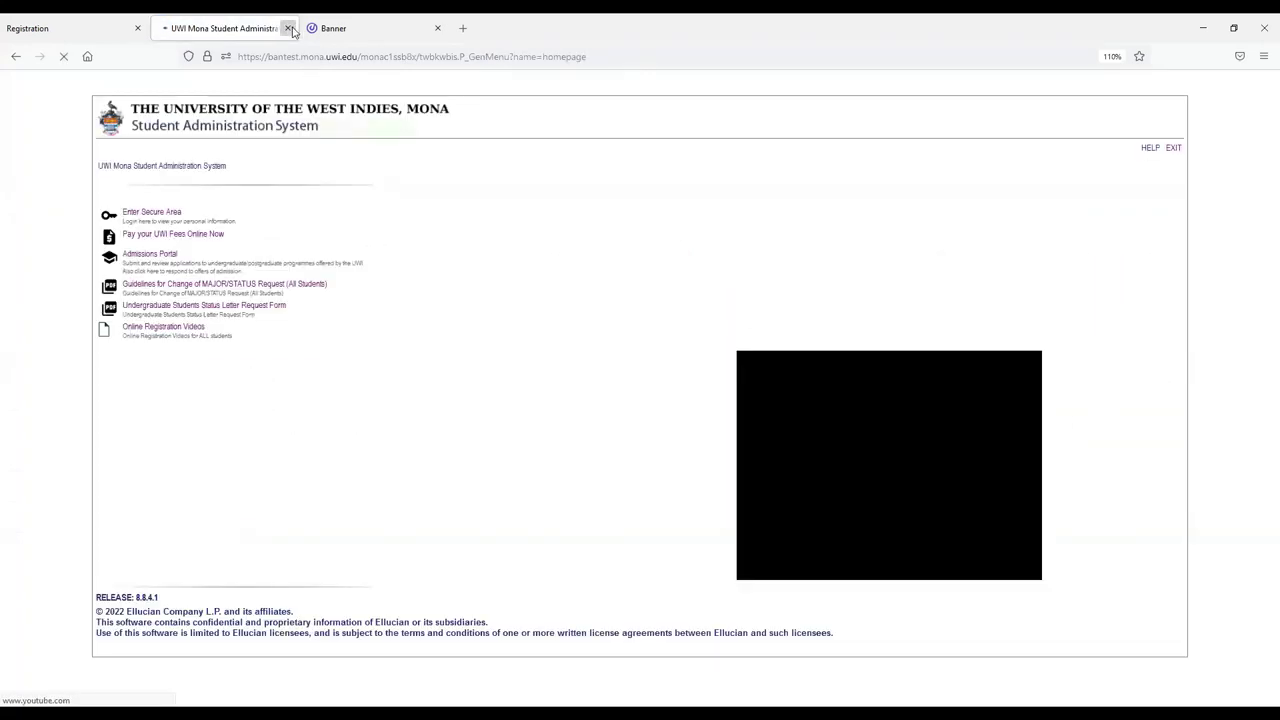
click(287, 28)
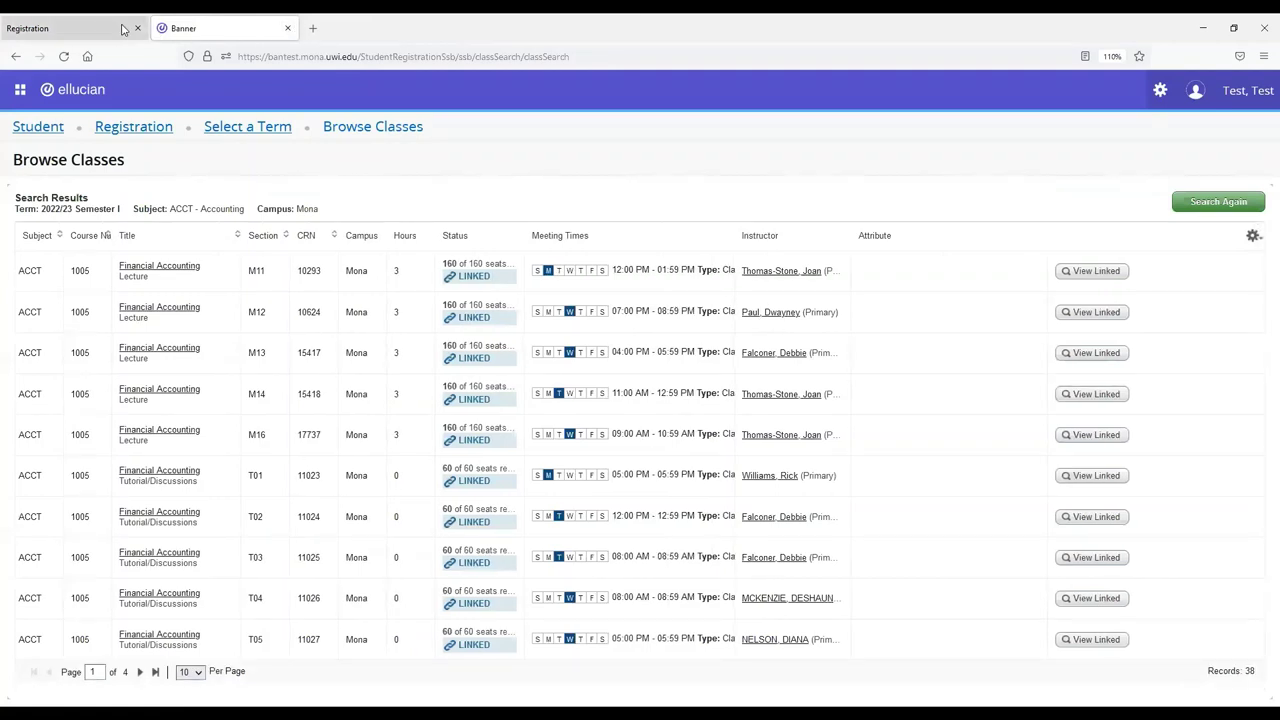
click(288, 28)
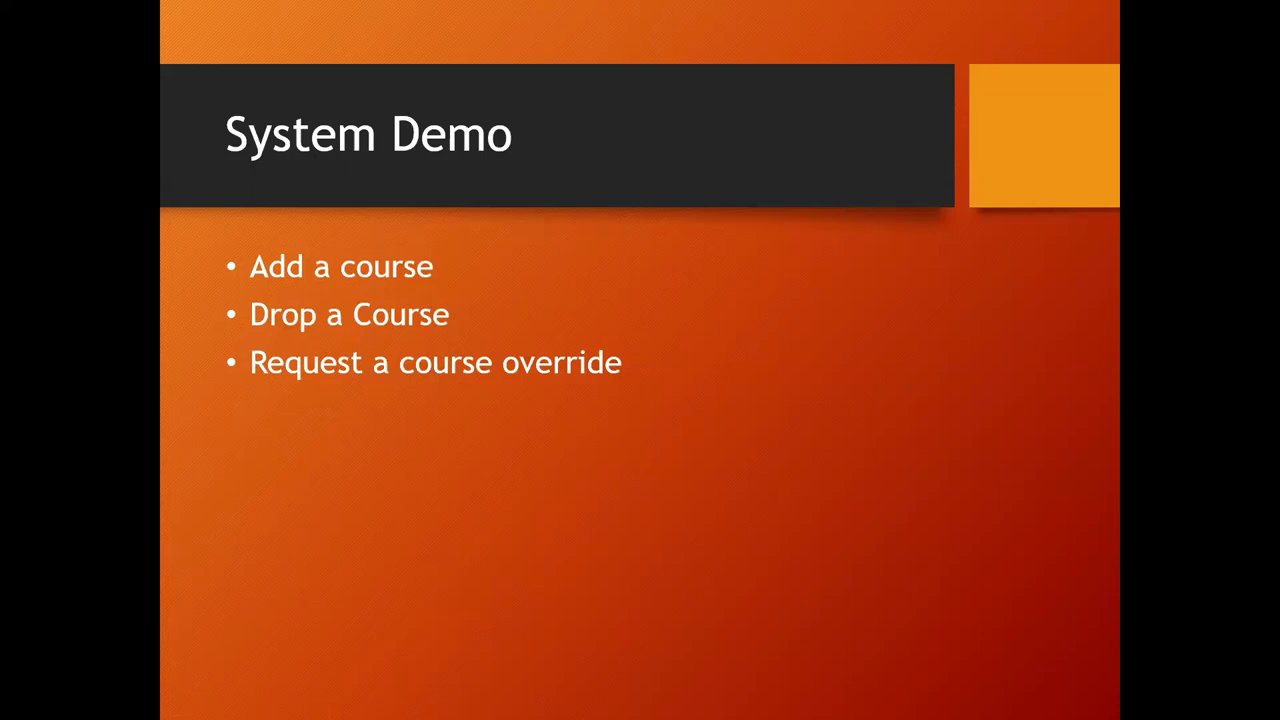
key(Right)
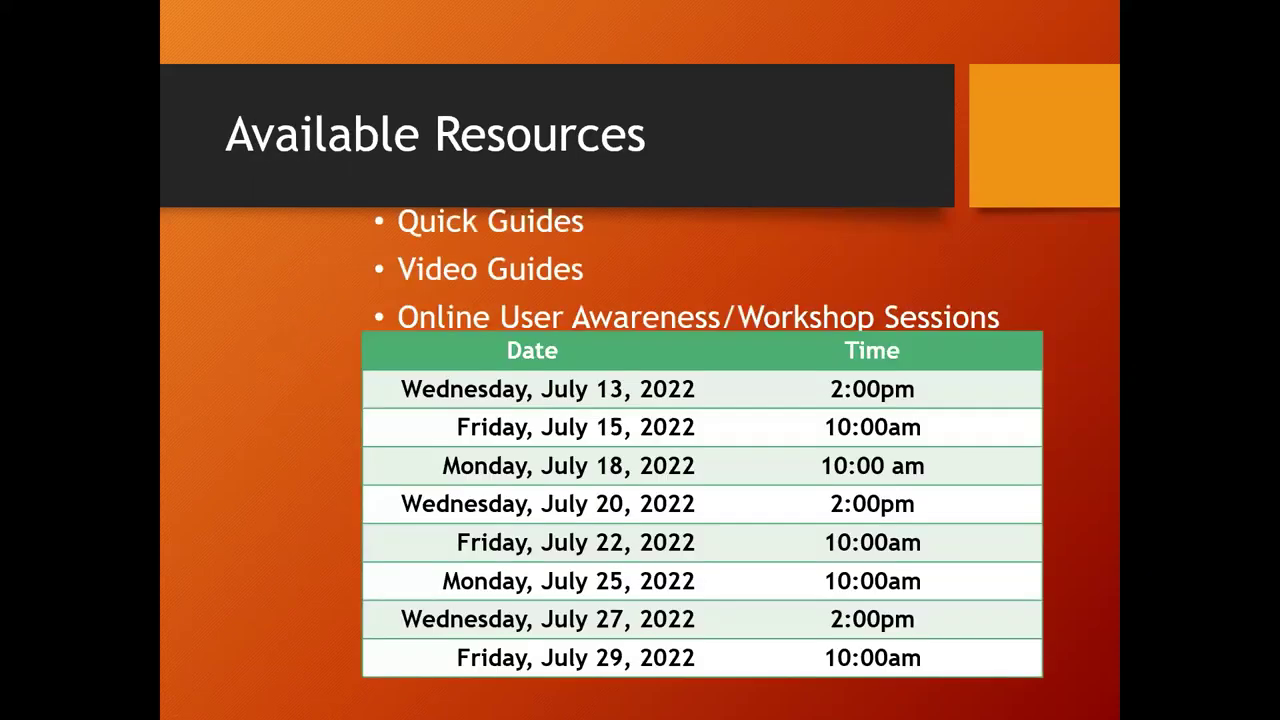